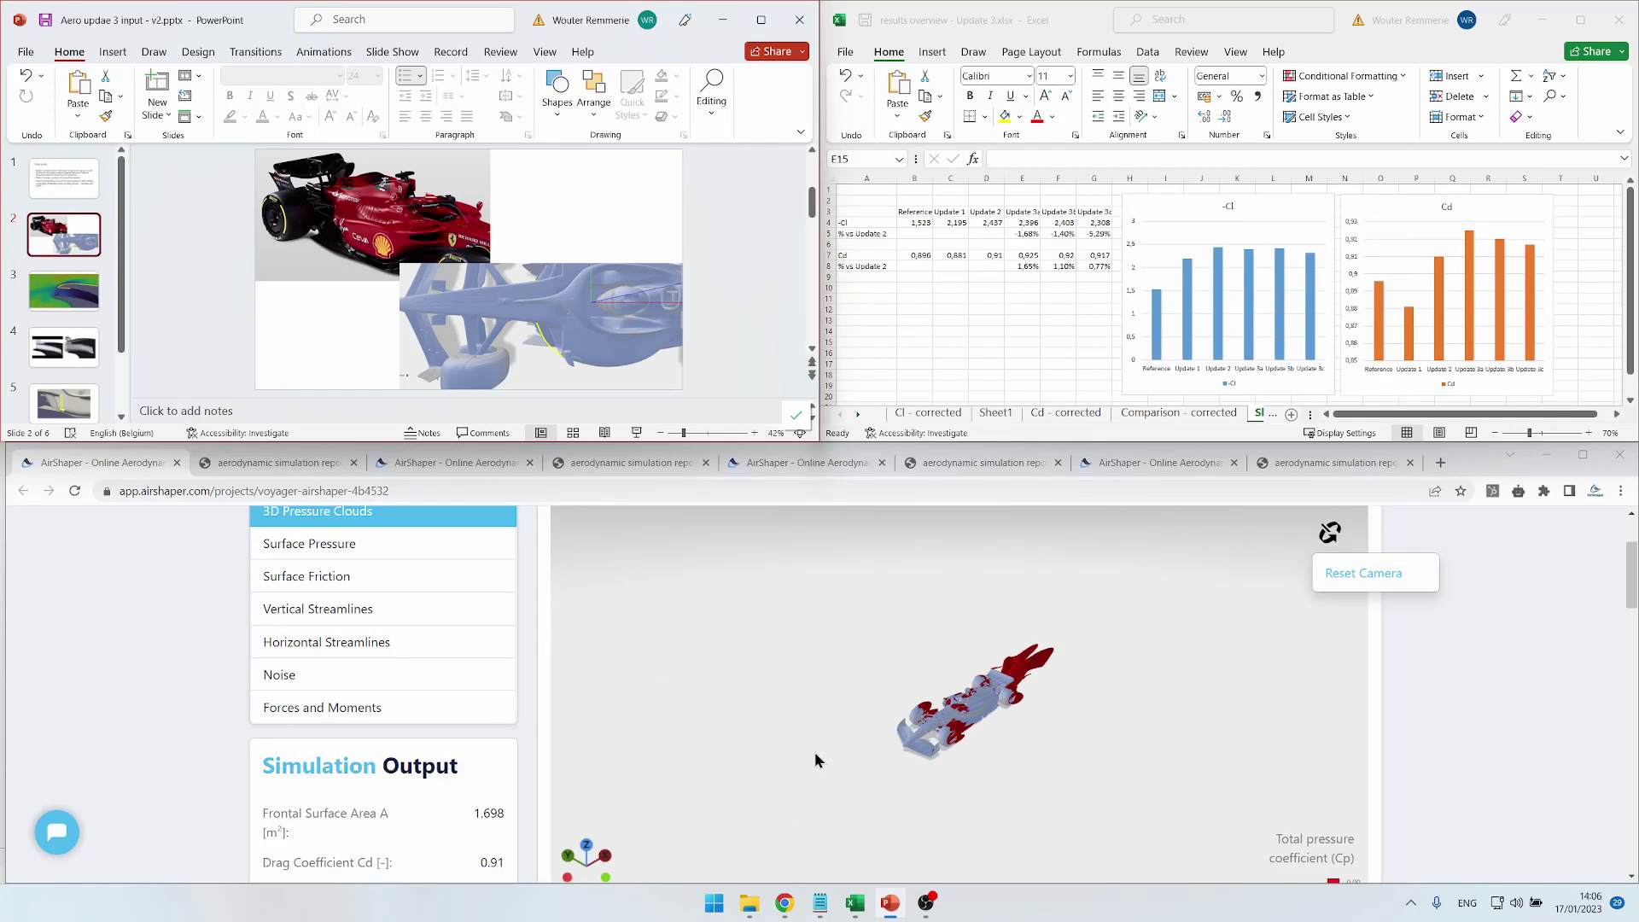
Step: Zoom into the voyager car's pressure clouds and orbit to a top-down view of the cockpit and side pods
{"action": "left_click", "coordinate": [891, 745]}
{"action": "scroll", "coordinate": [892, 744], "scroll_direction": "up", "scroll_amount": 6}
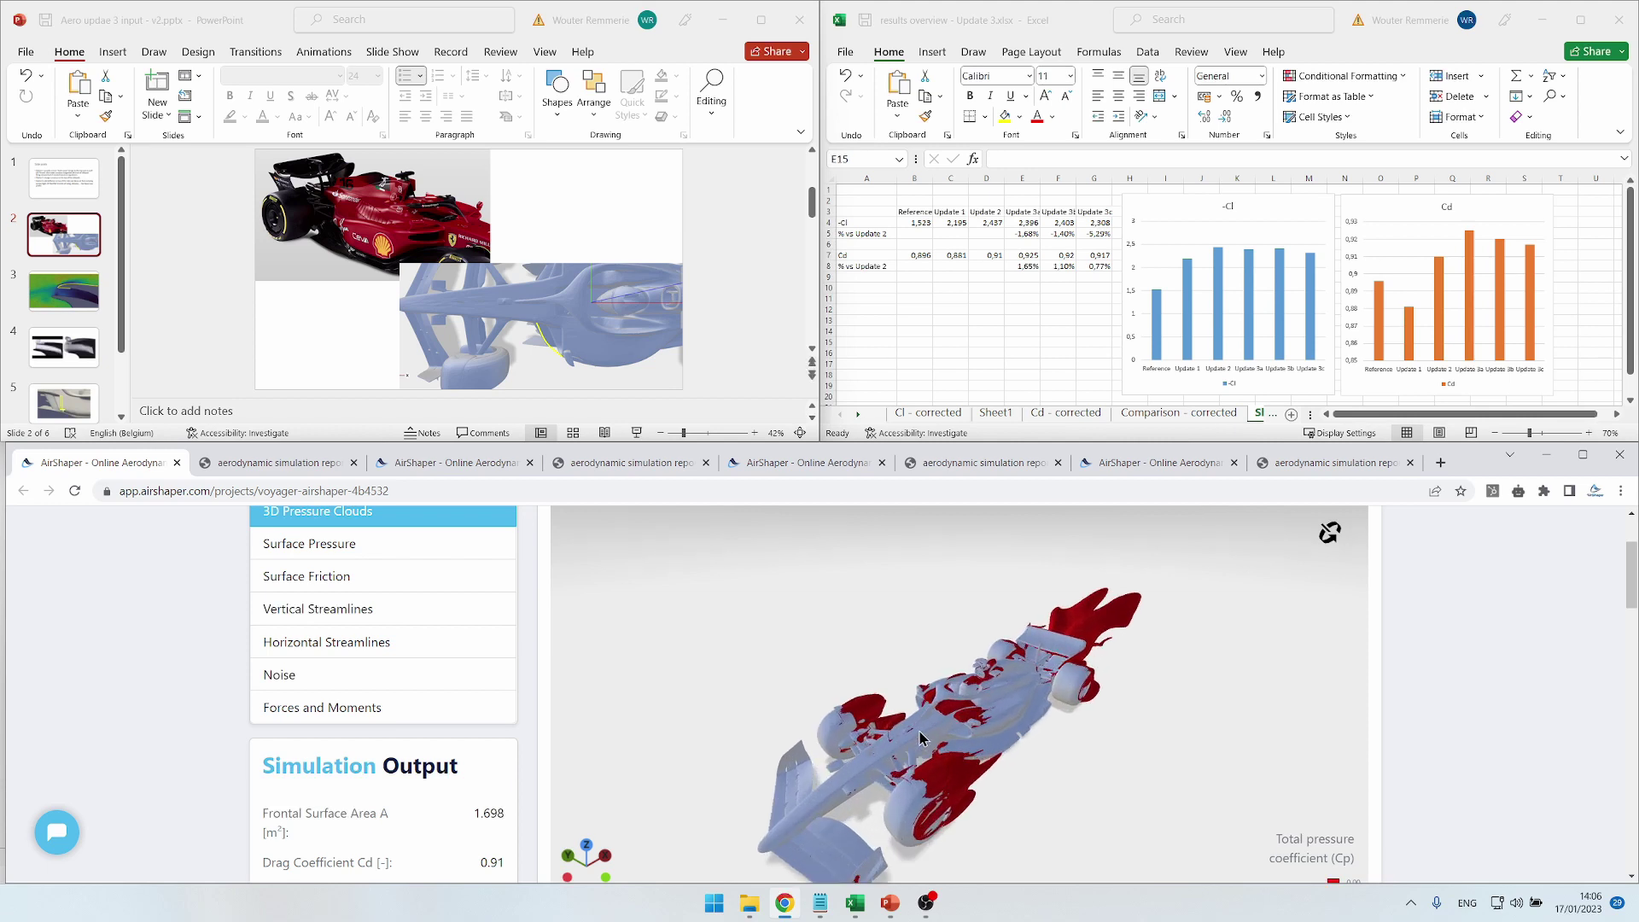
{"action": "scroll", "coordinate": [929, 726], "scroll_direction": "up", "scroll_amount": 3}
{"action": "scroll", "coordinate": [999, 749], "scroll_direction": "up", "scroll_amount": 3}
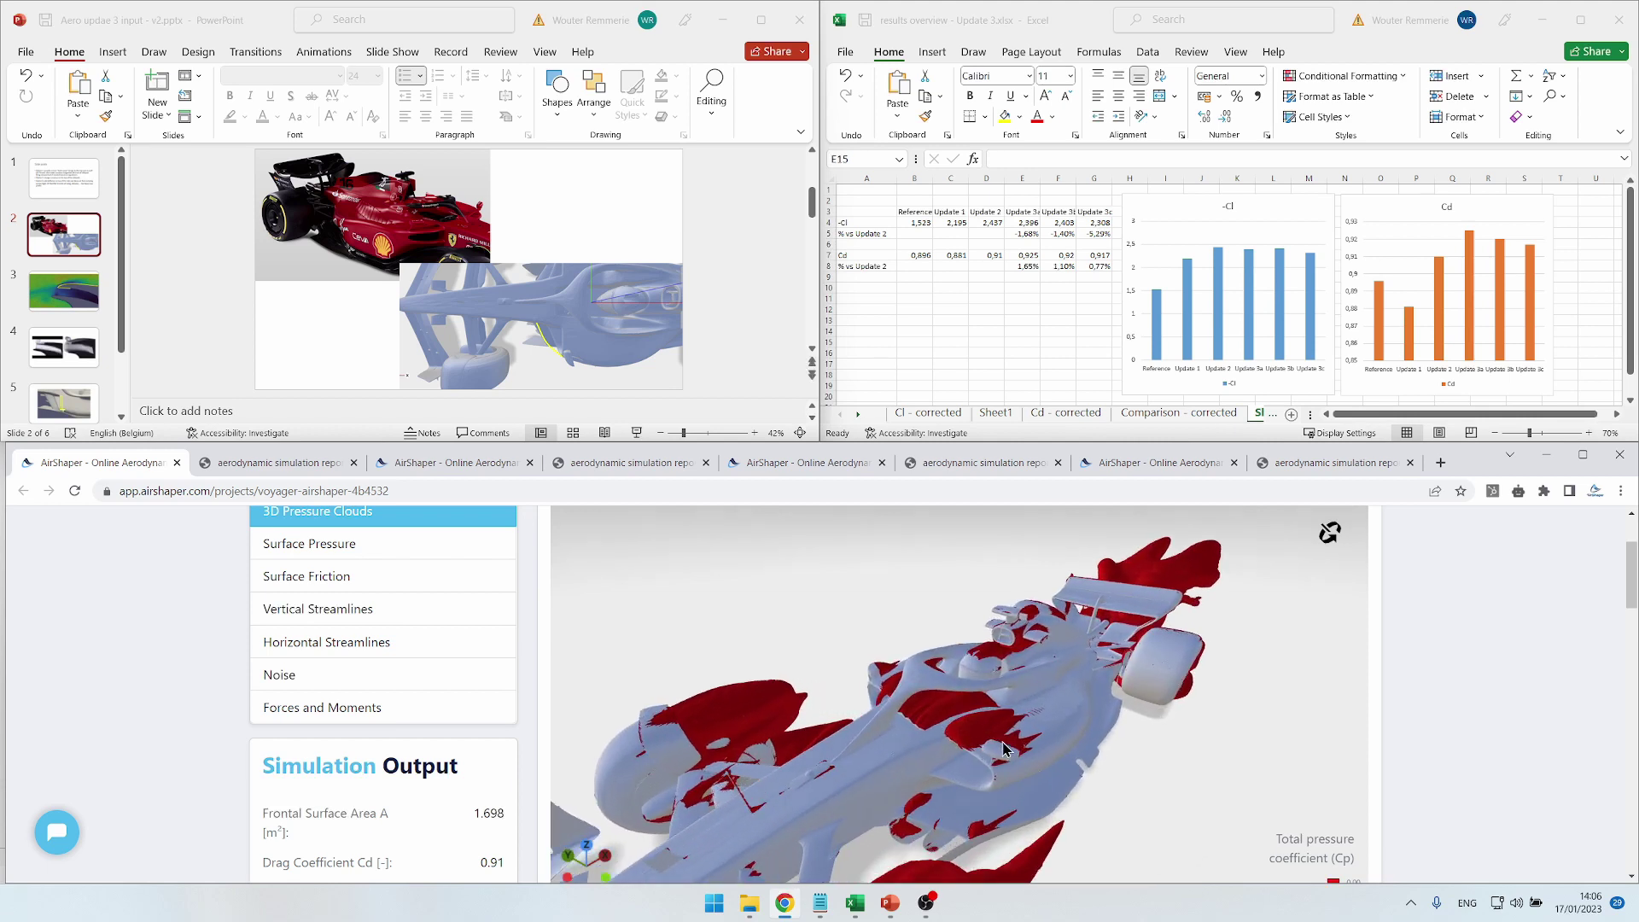
{"action": "scroll", "coordinate": [990, 762], "scroll_direction": "up", "scroll_amount": 1}
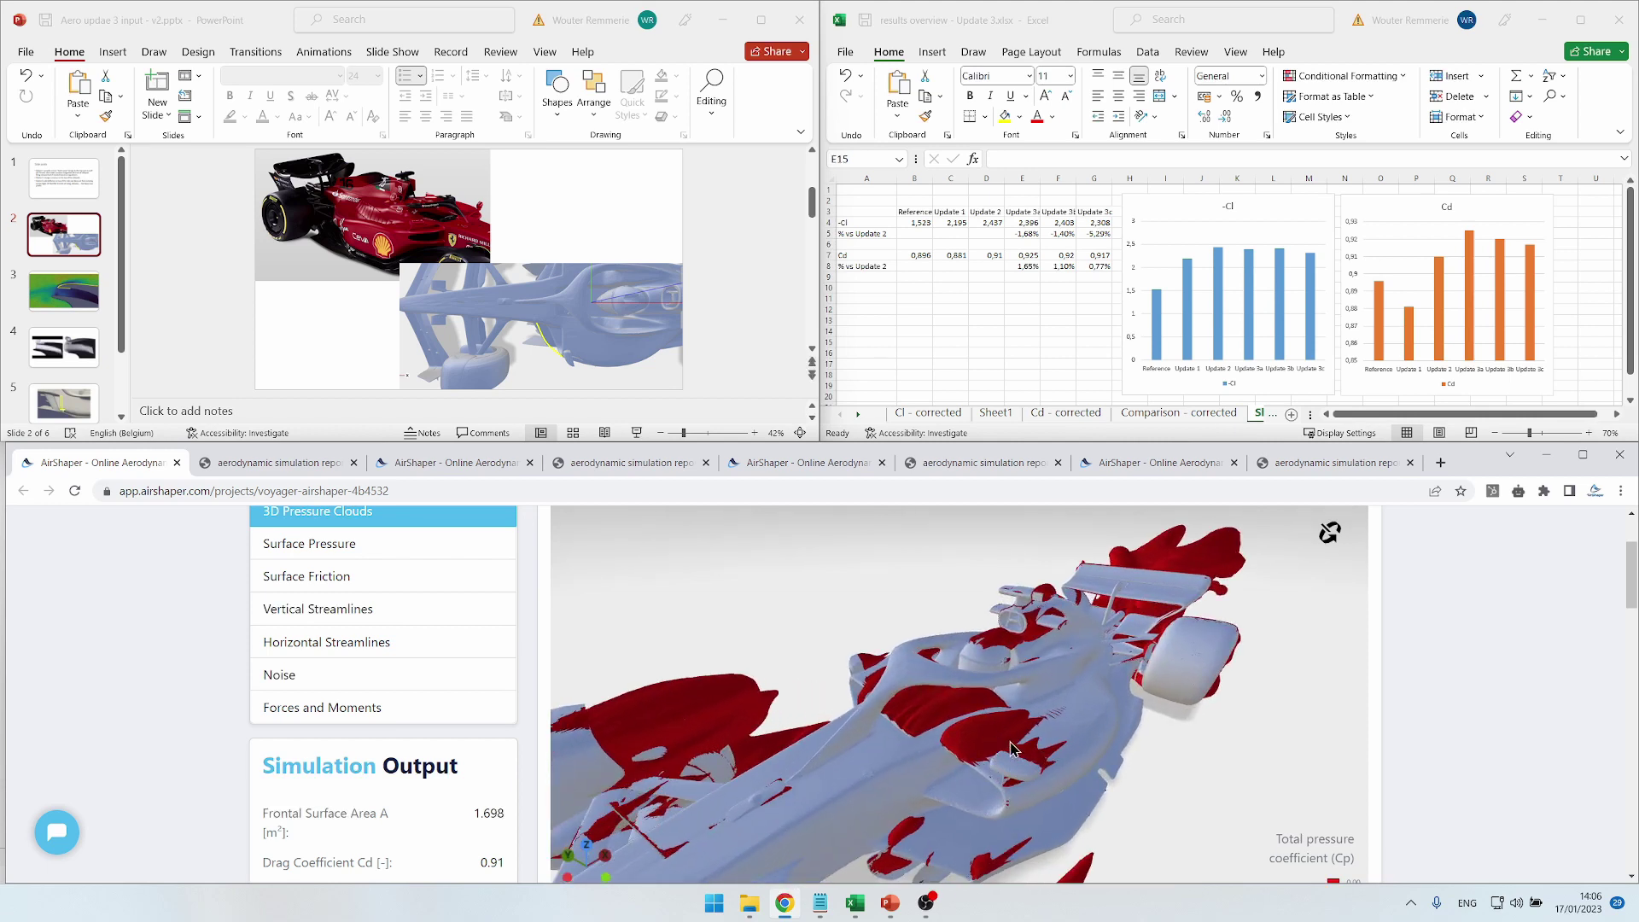
{"action": "scroll", "coordinate": [957, 769], "scroll_direction": "up", "scroll_amount": 4}
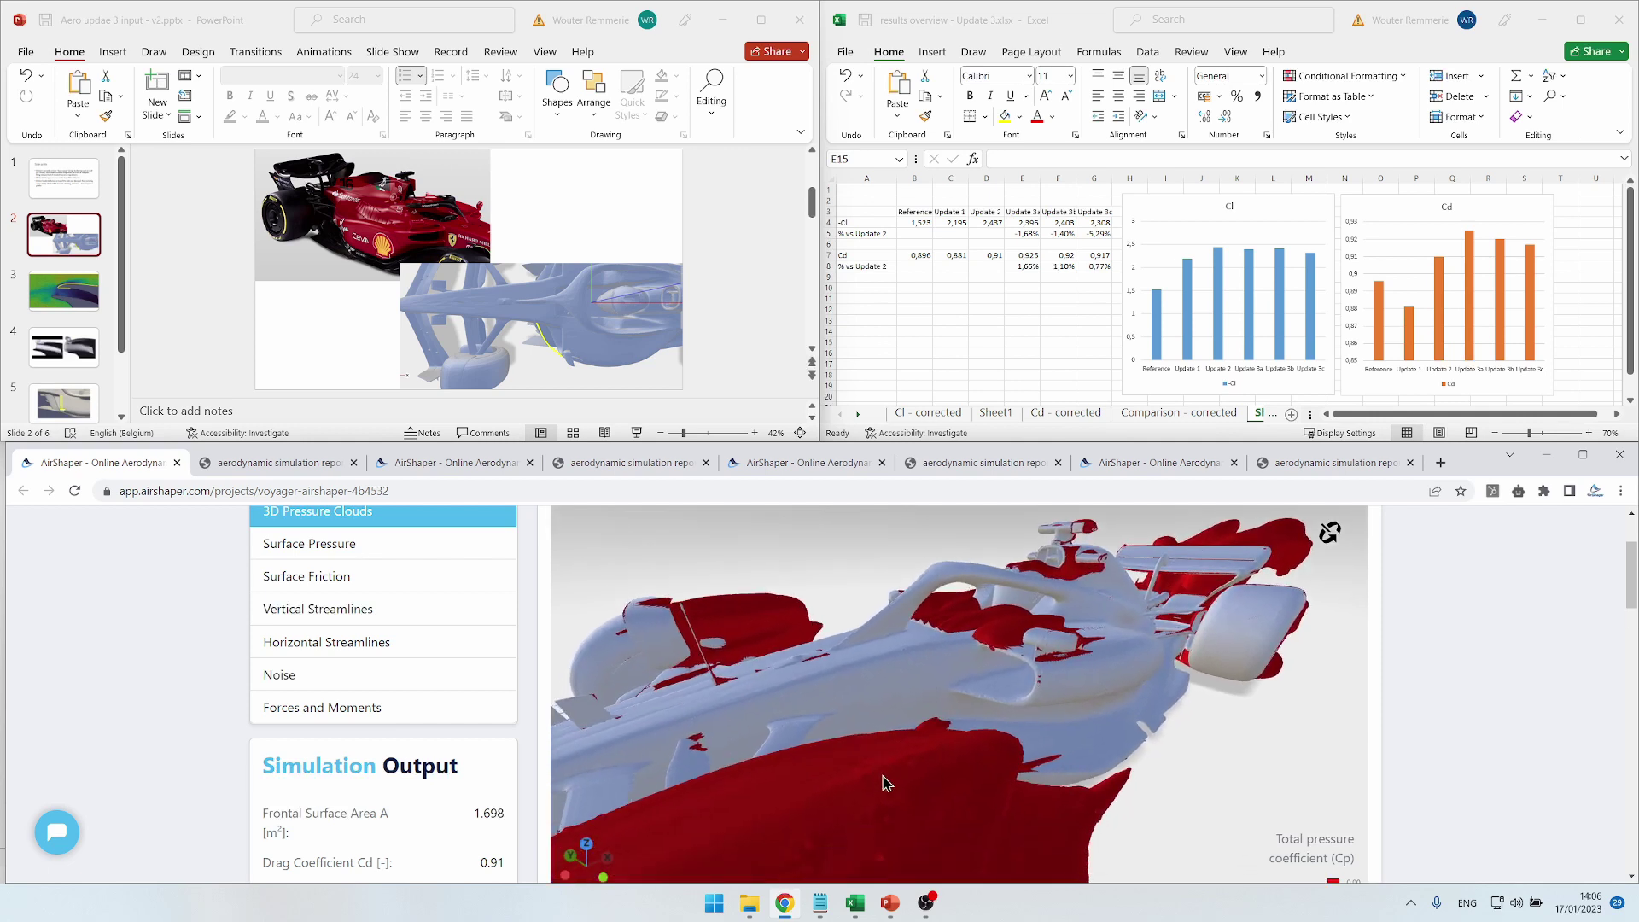
{"action": "scroll", "coordinate": [882, 777], "scroll_direction": "up", "scroll_amount": 3}
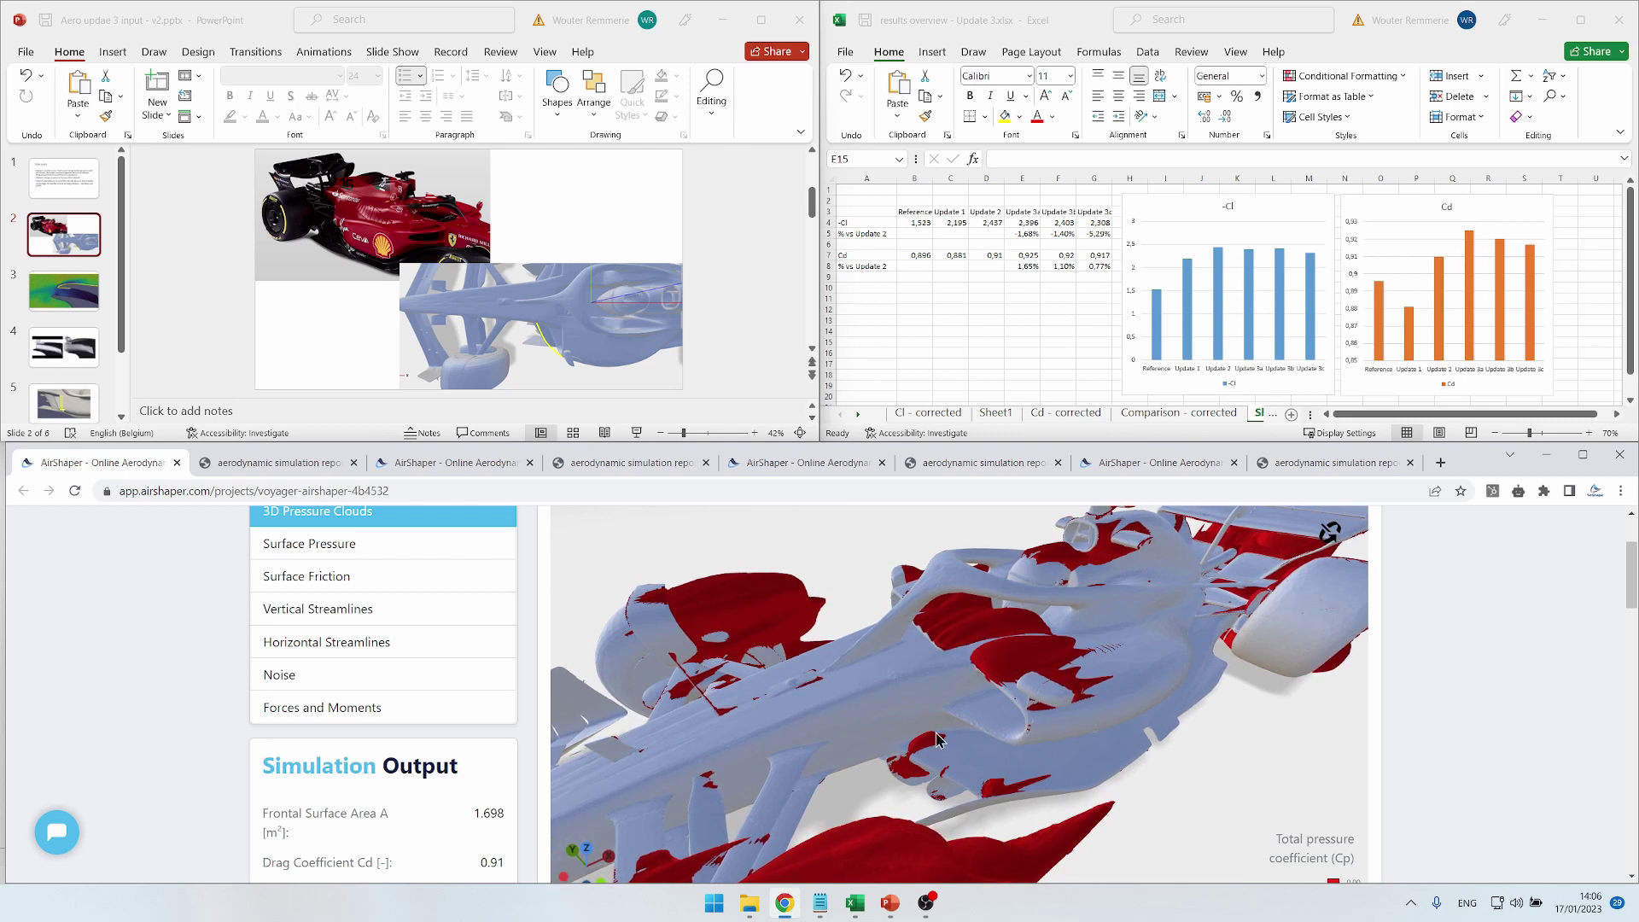
{"action": "left_click_drag", "start_coordinate": [1011, 699], "coordinate": [867, 681]}
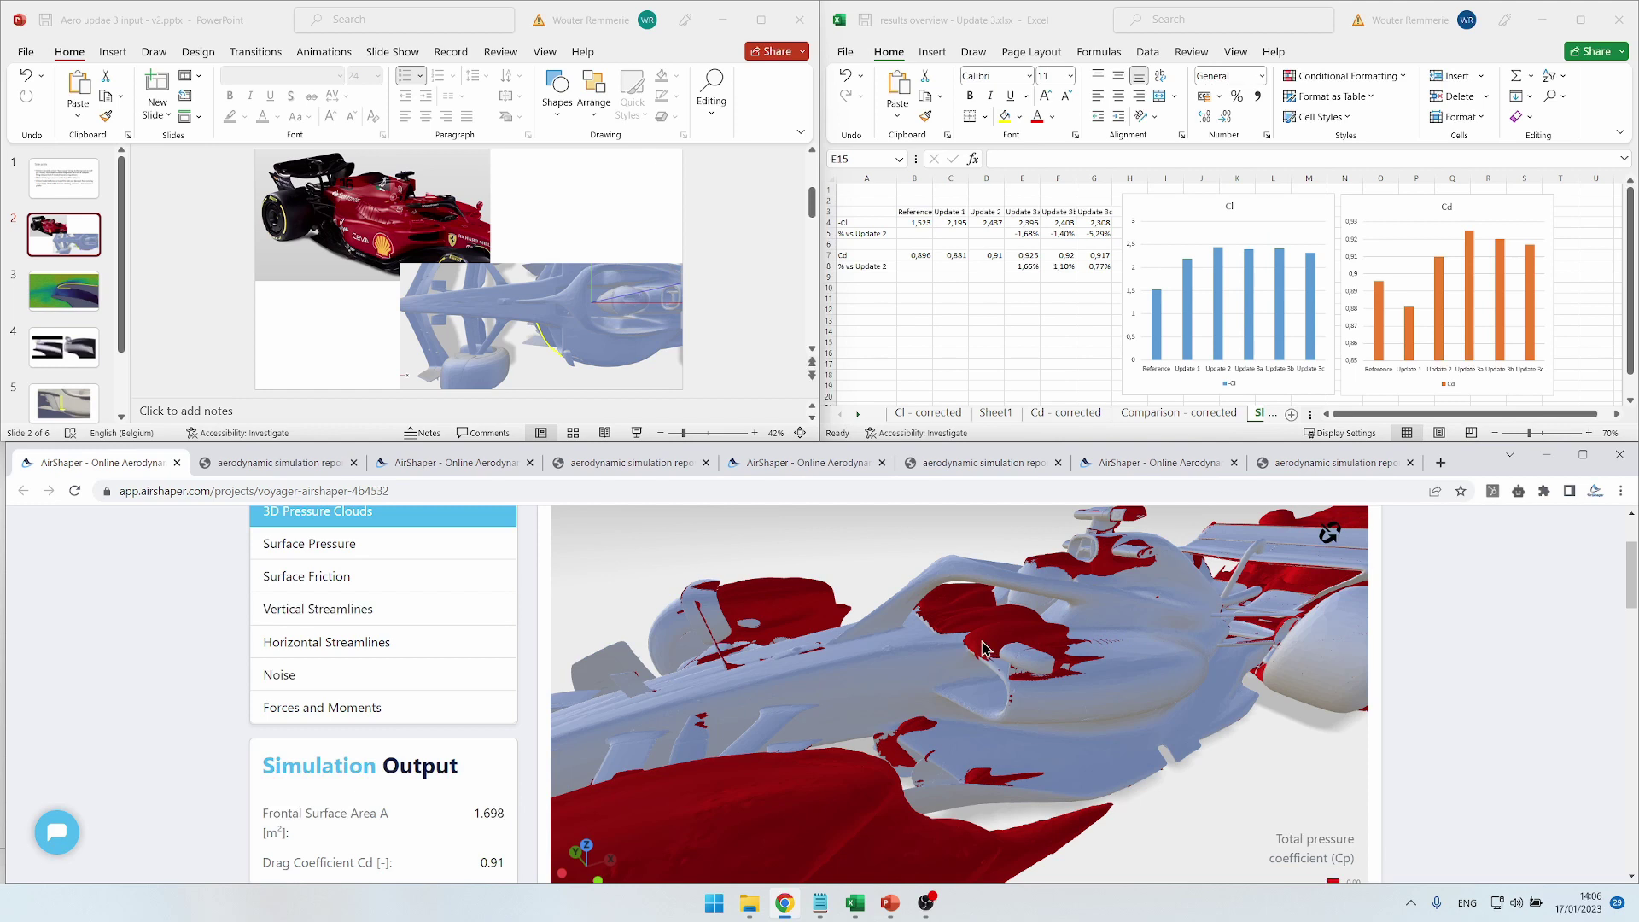
{"action": "left_click_drag", "start_coordinate": [1059, 630], "coordinate": [1092, 671]}
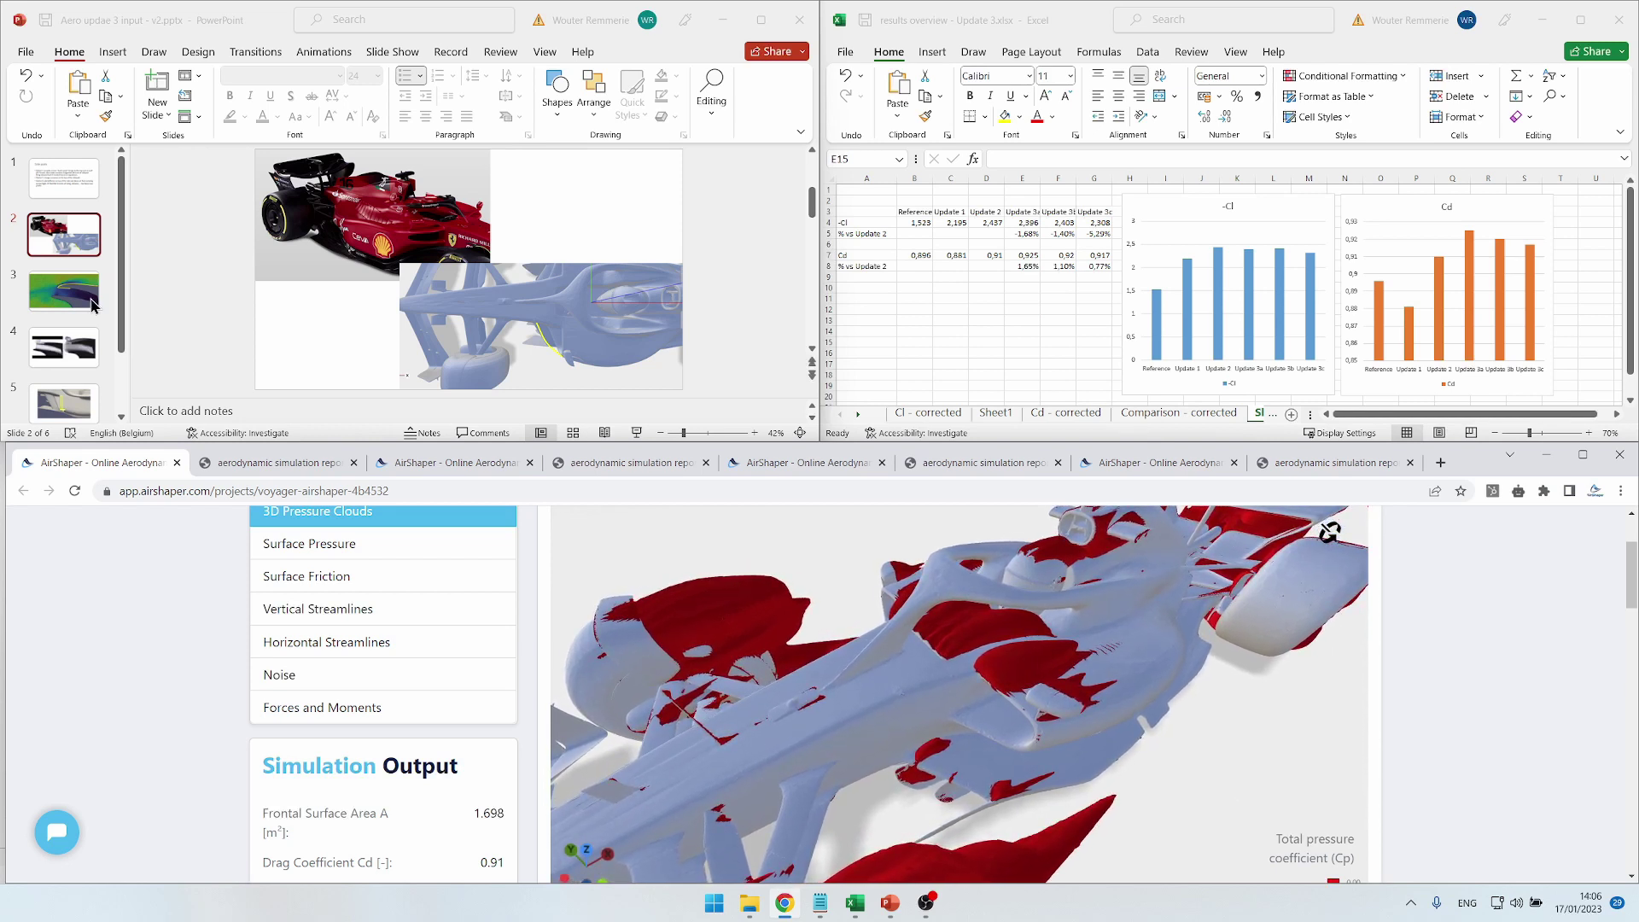
{"action": "left_click", "coordinate": [83, 177]}
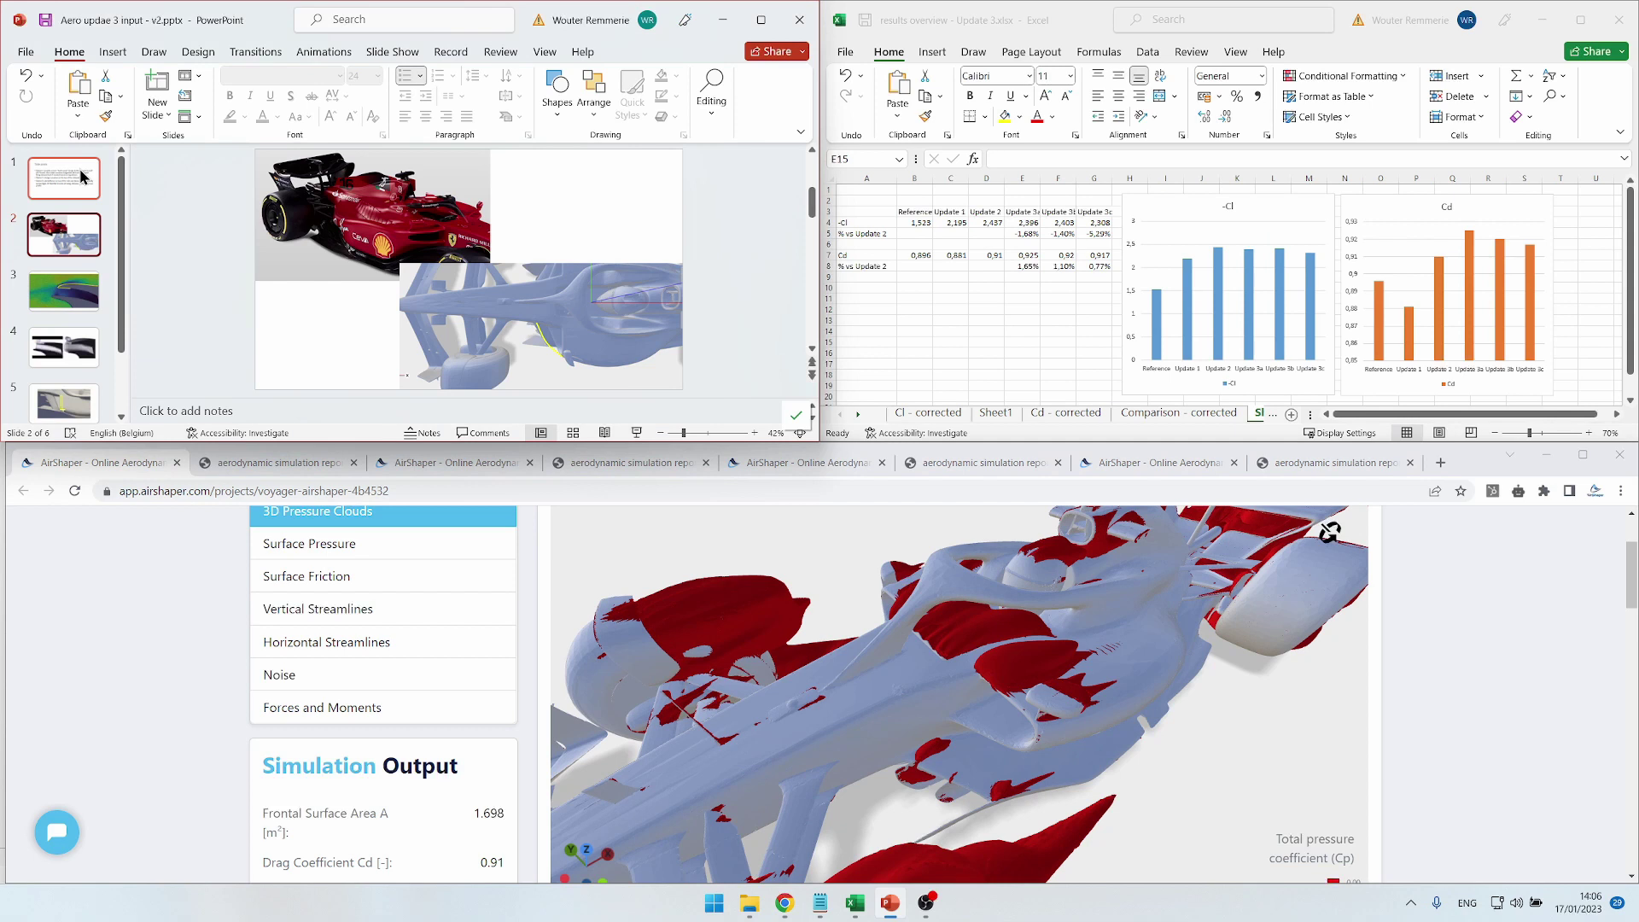
{"action": "left_click", "coordinate": [83, 177]}
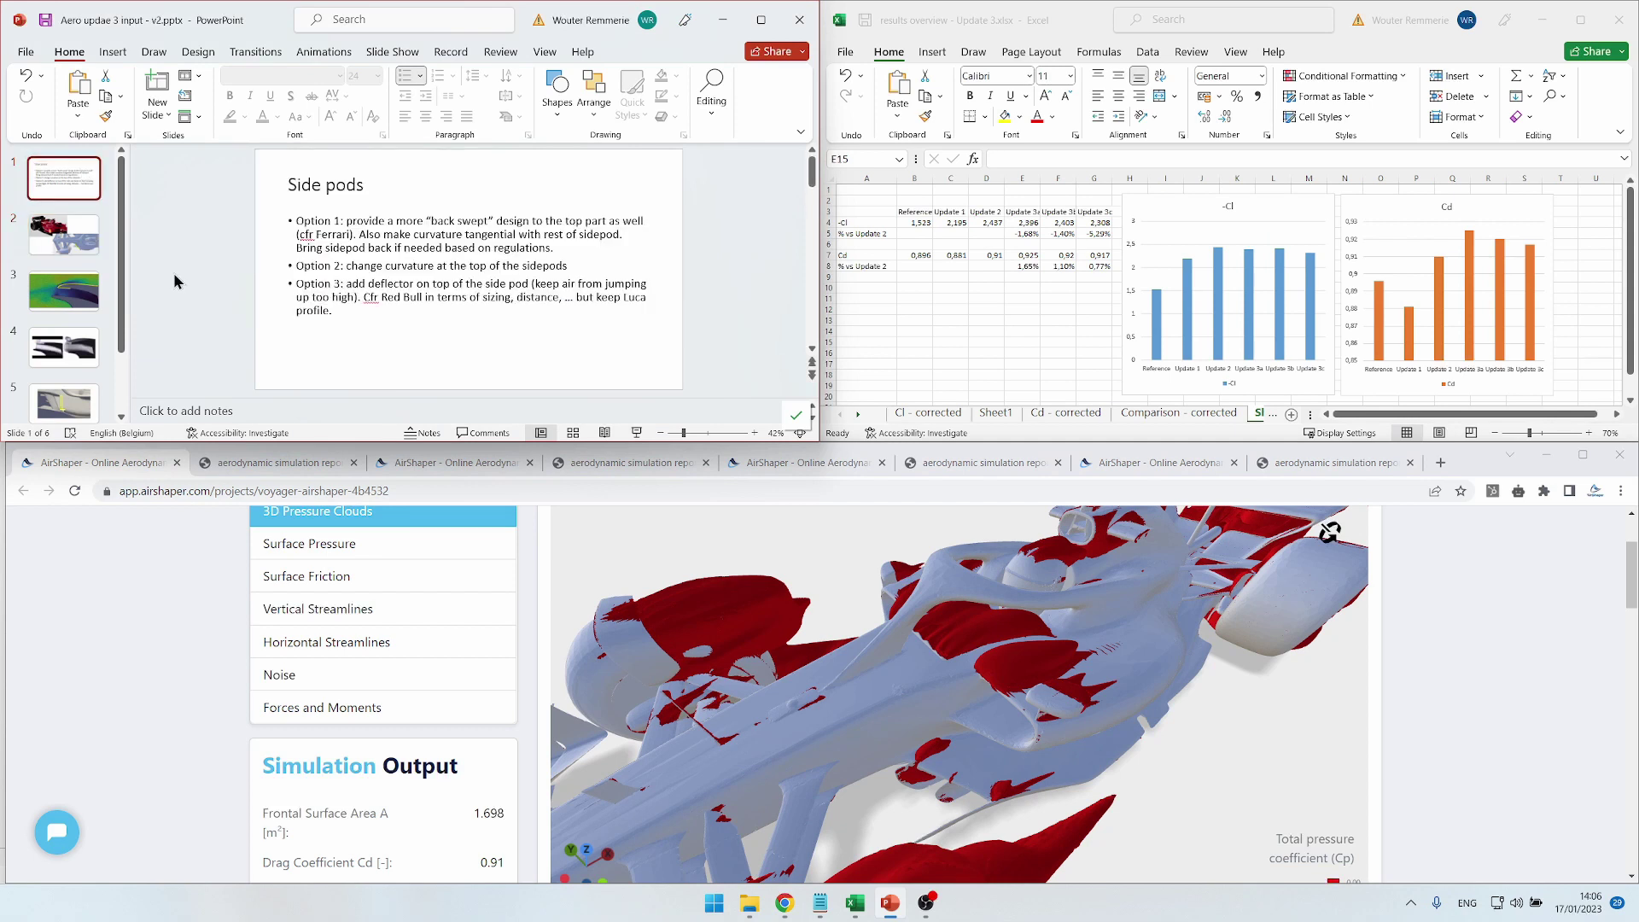
{"action": "left_click", "coordinate": [90, 242]}
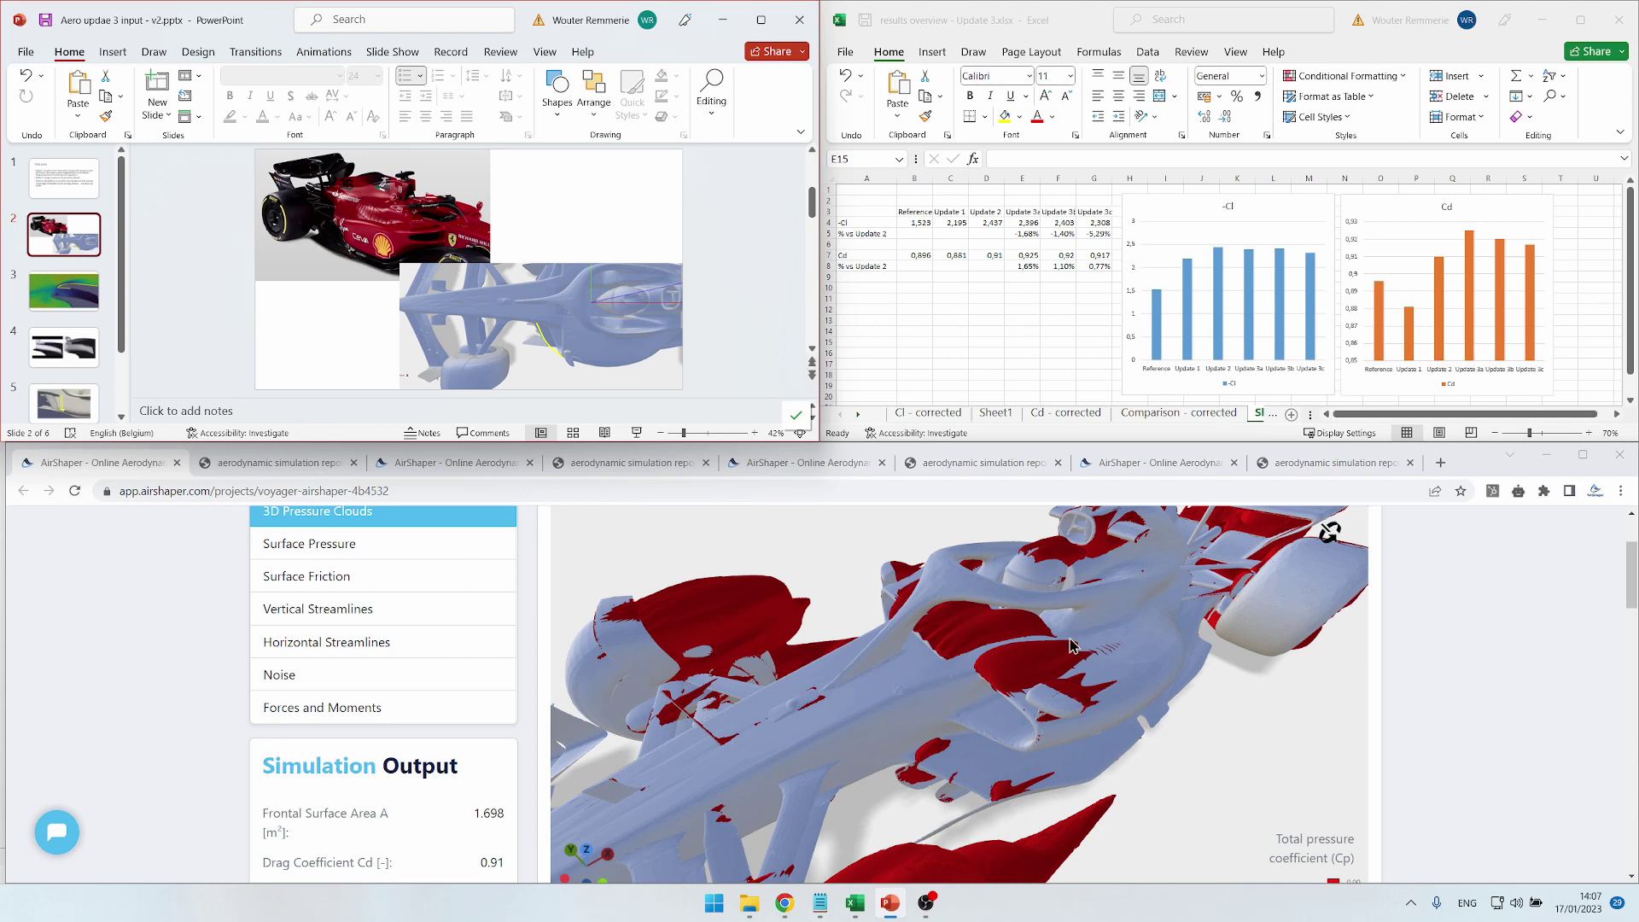
Step: Bring up an aero update 3 concept's results, zoom in and orbit to a lower side-on angle
{"action": "left_click", "coordinate": [469, 463]}
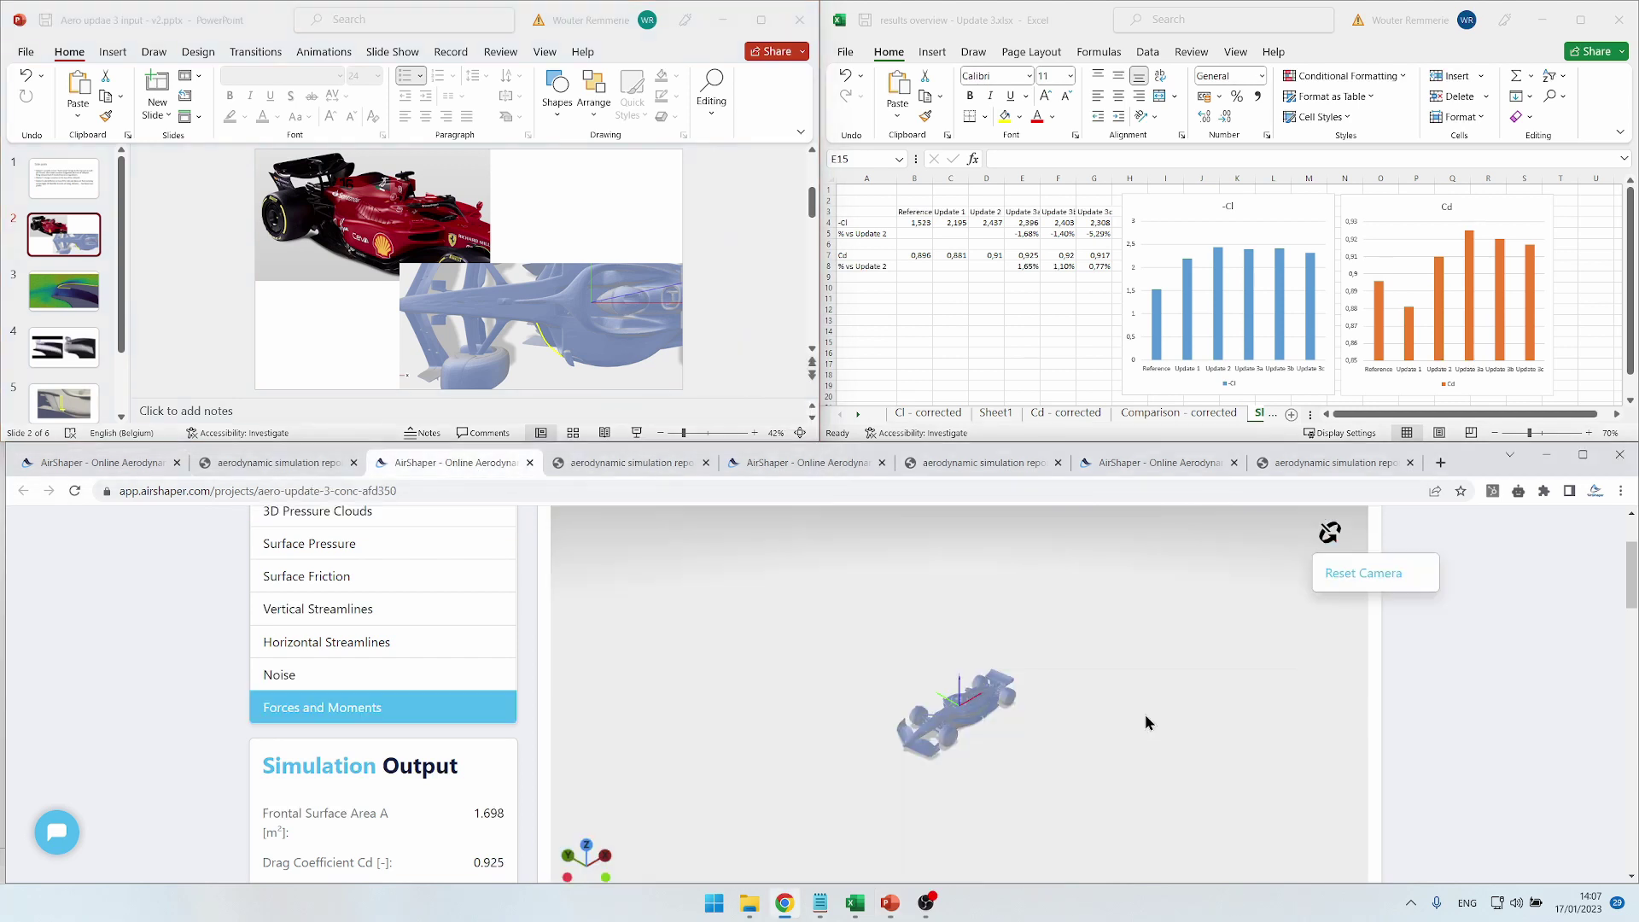
{"action": "scroll", "coordinate": [1043, 739], "scroll_direction": "up", "scroll_amount": 5}
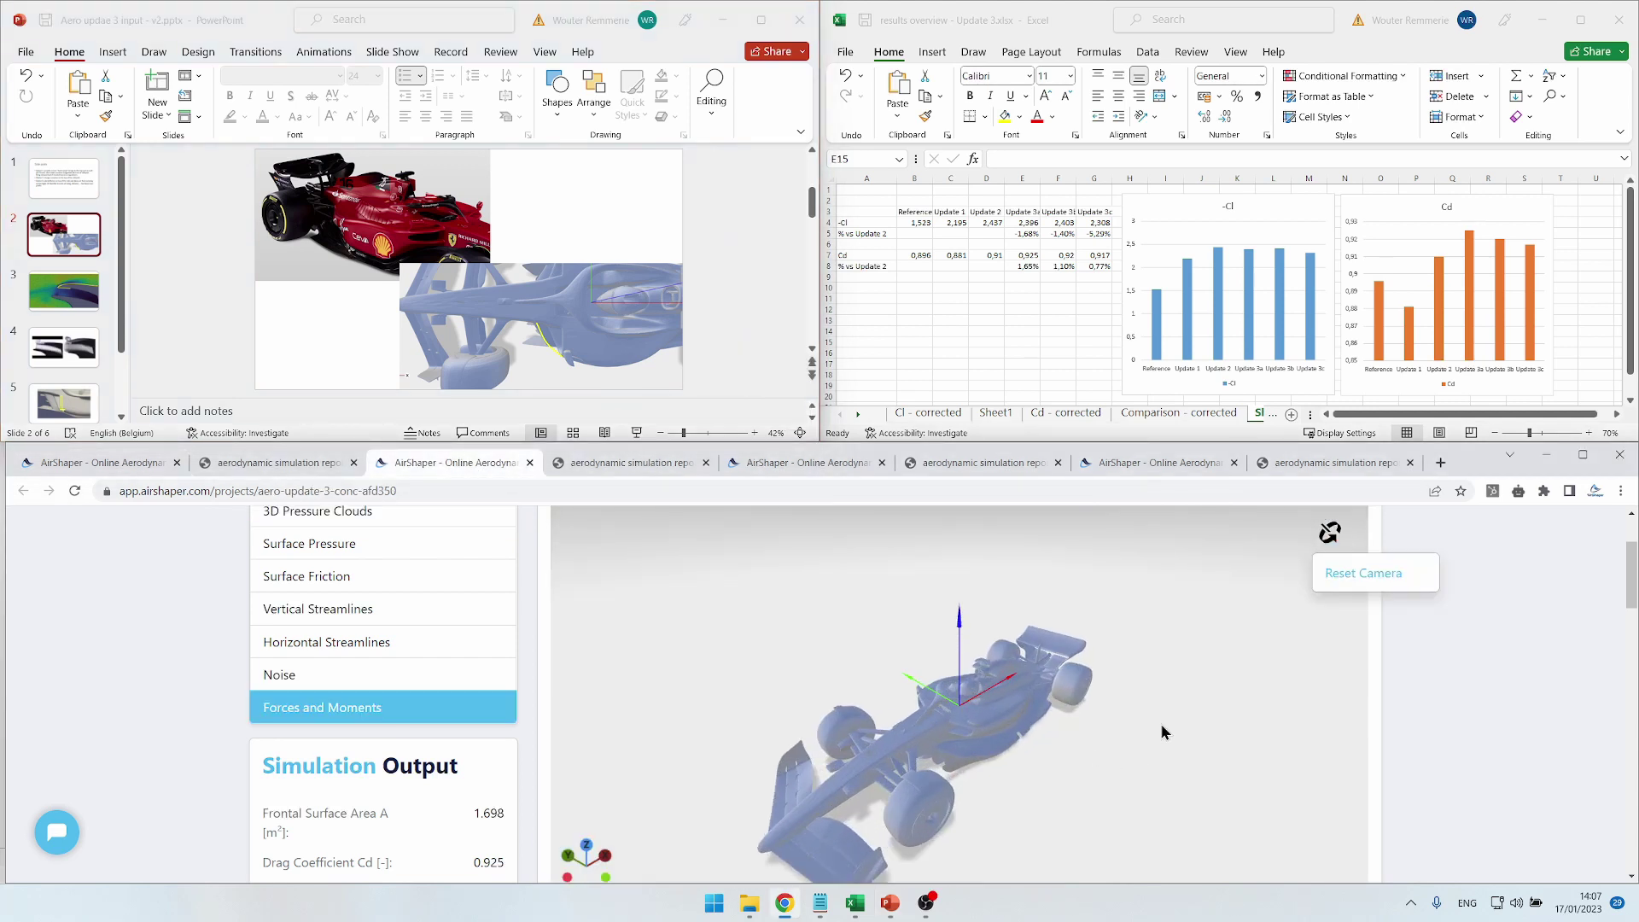
{"action": "scroll", "coordinate": [1003, 790], "scroll_direction": "up", "scroll_amount": 5}
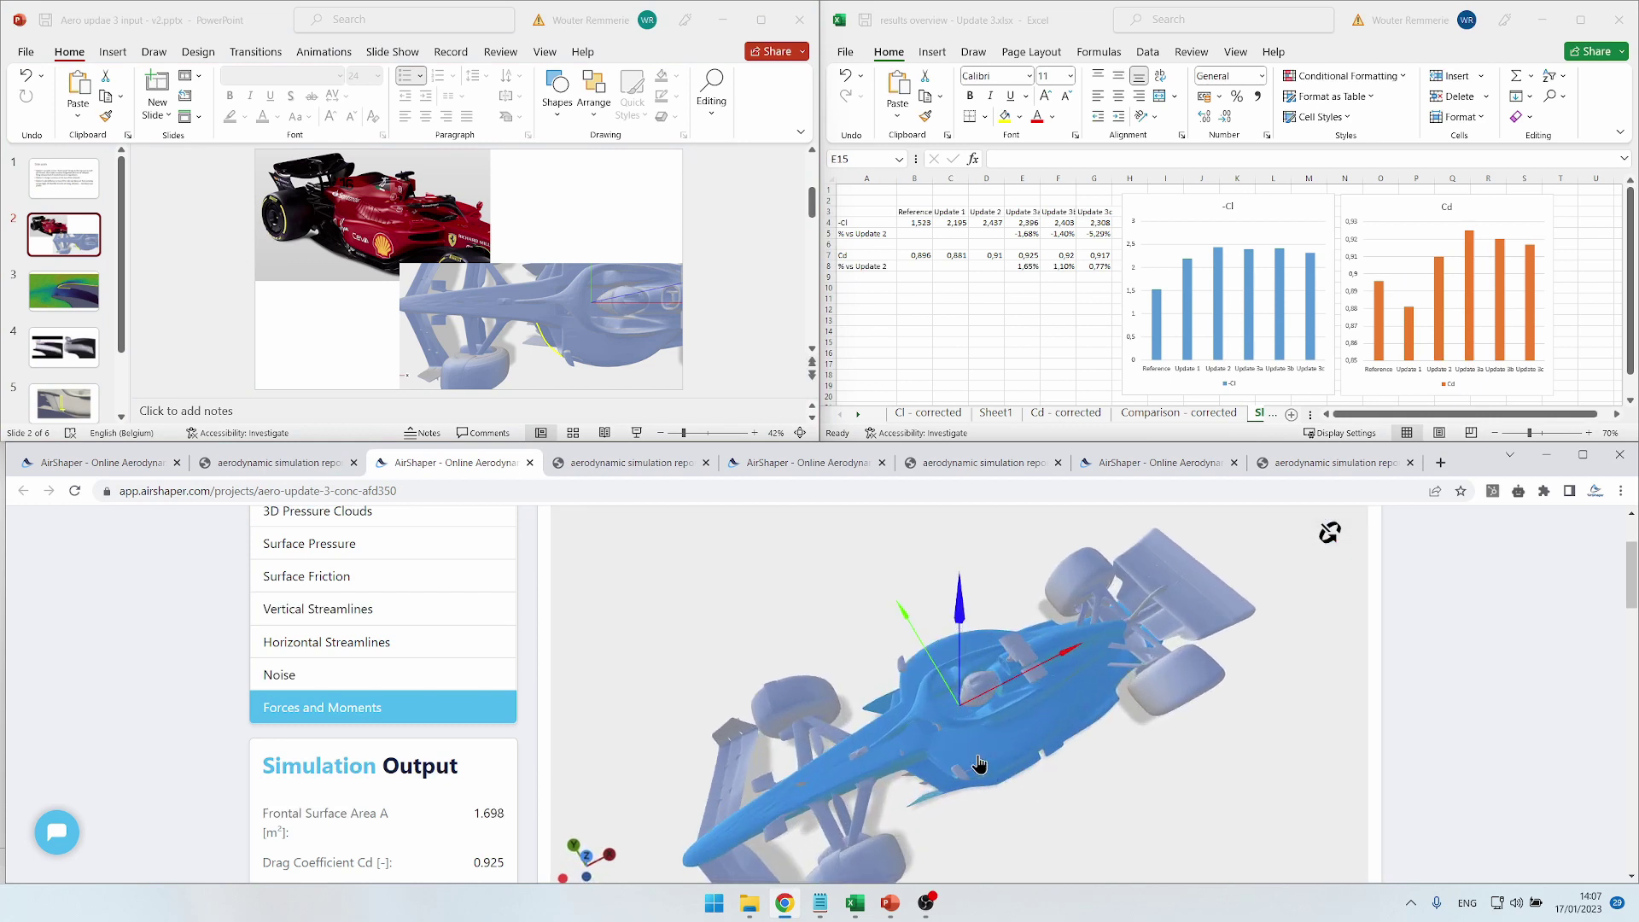
{"action": "left_click_drag", "start_coordinate": [946, 724], "coordinate": [924, 748]}
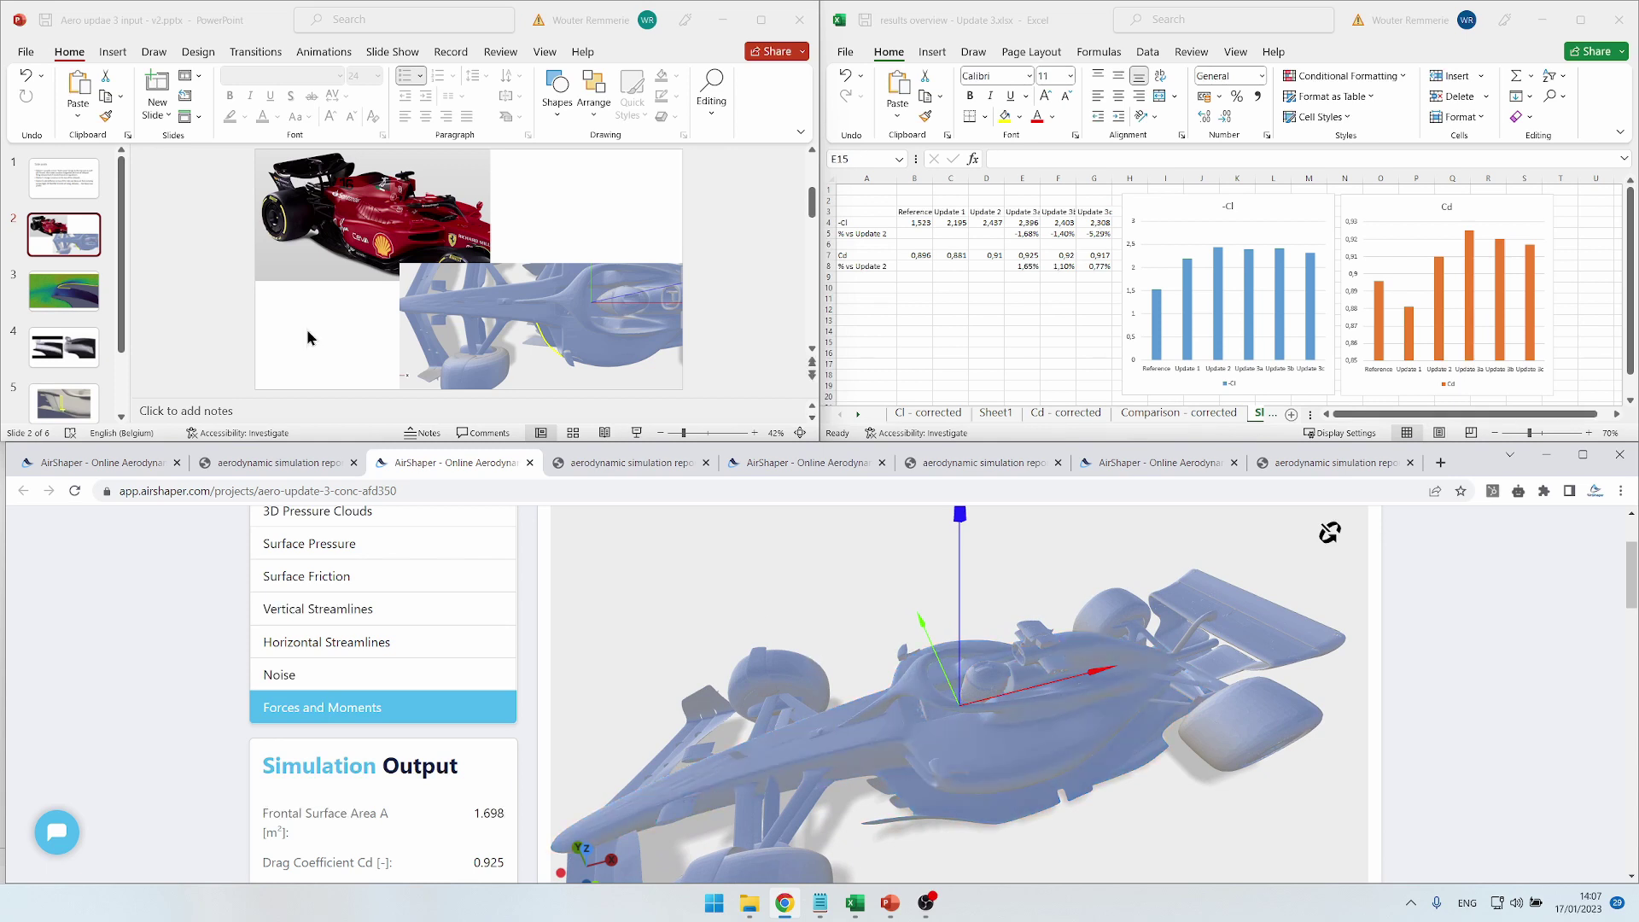
Step: Return to the voyager pressure clouds and orbit to a low side view of the side pod
{"action": "left_click", "coordinate": [73, 299]}
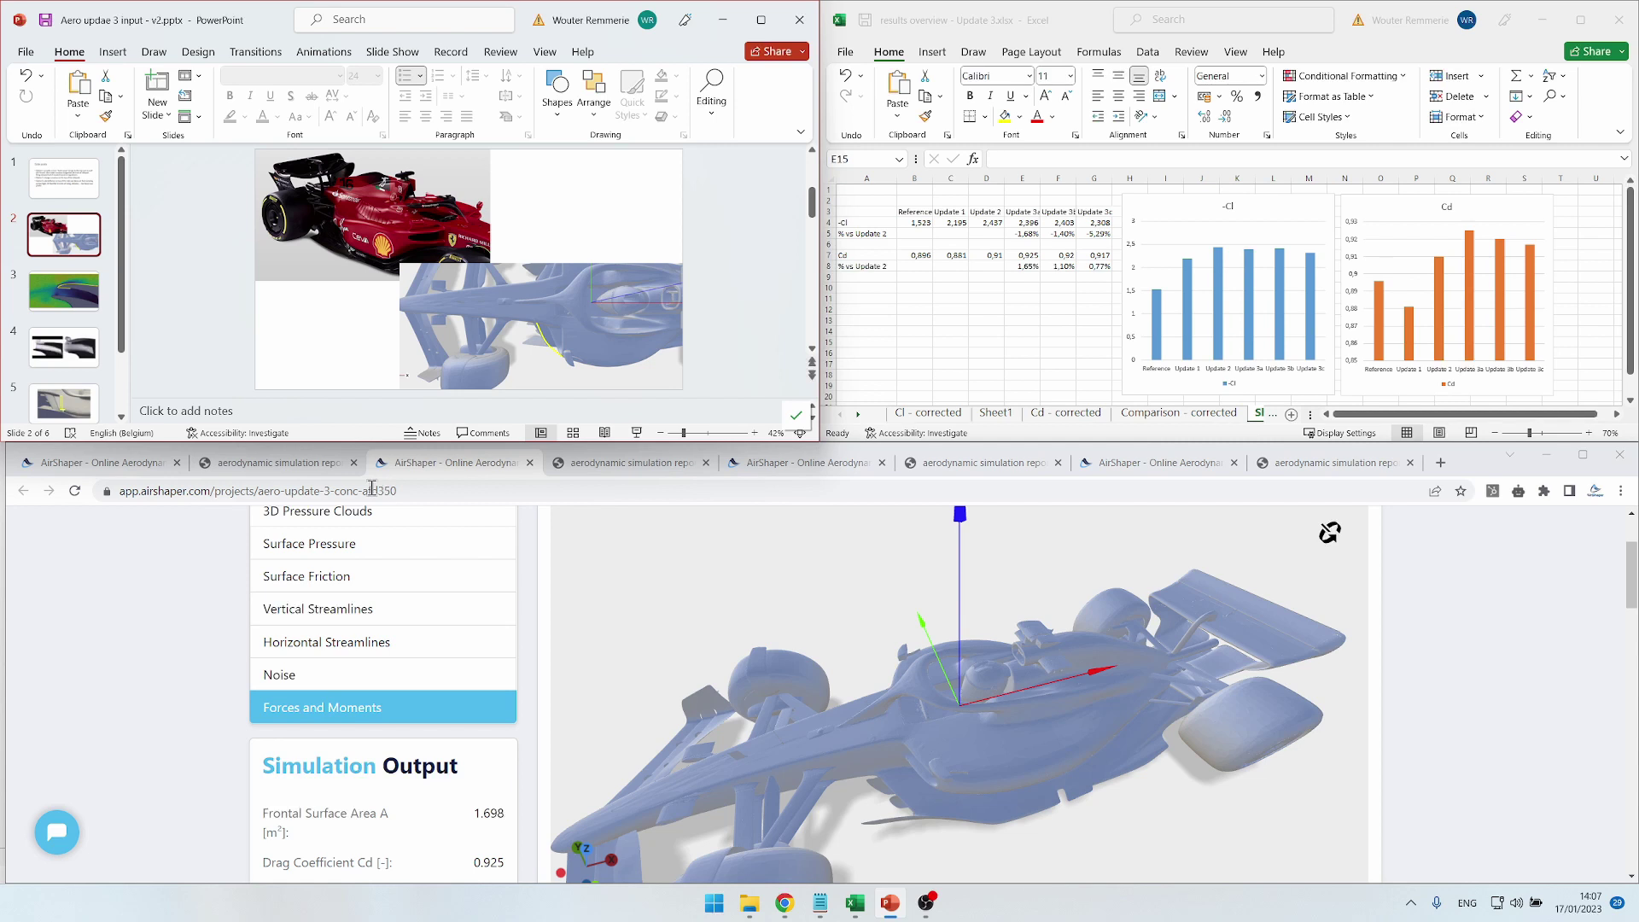
{"action": "left_click", "coordinate": [111, 463]}
{"action": "left_click_drag", "start_coordinate": [991, 727], "coordinate": [976, 648]}
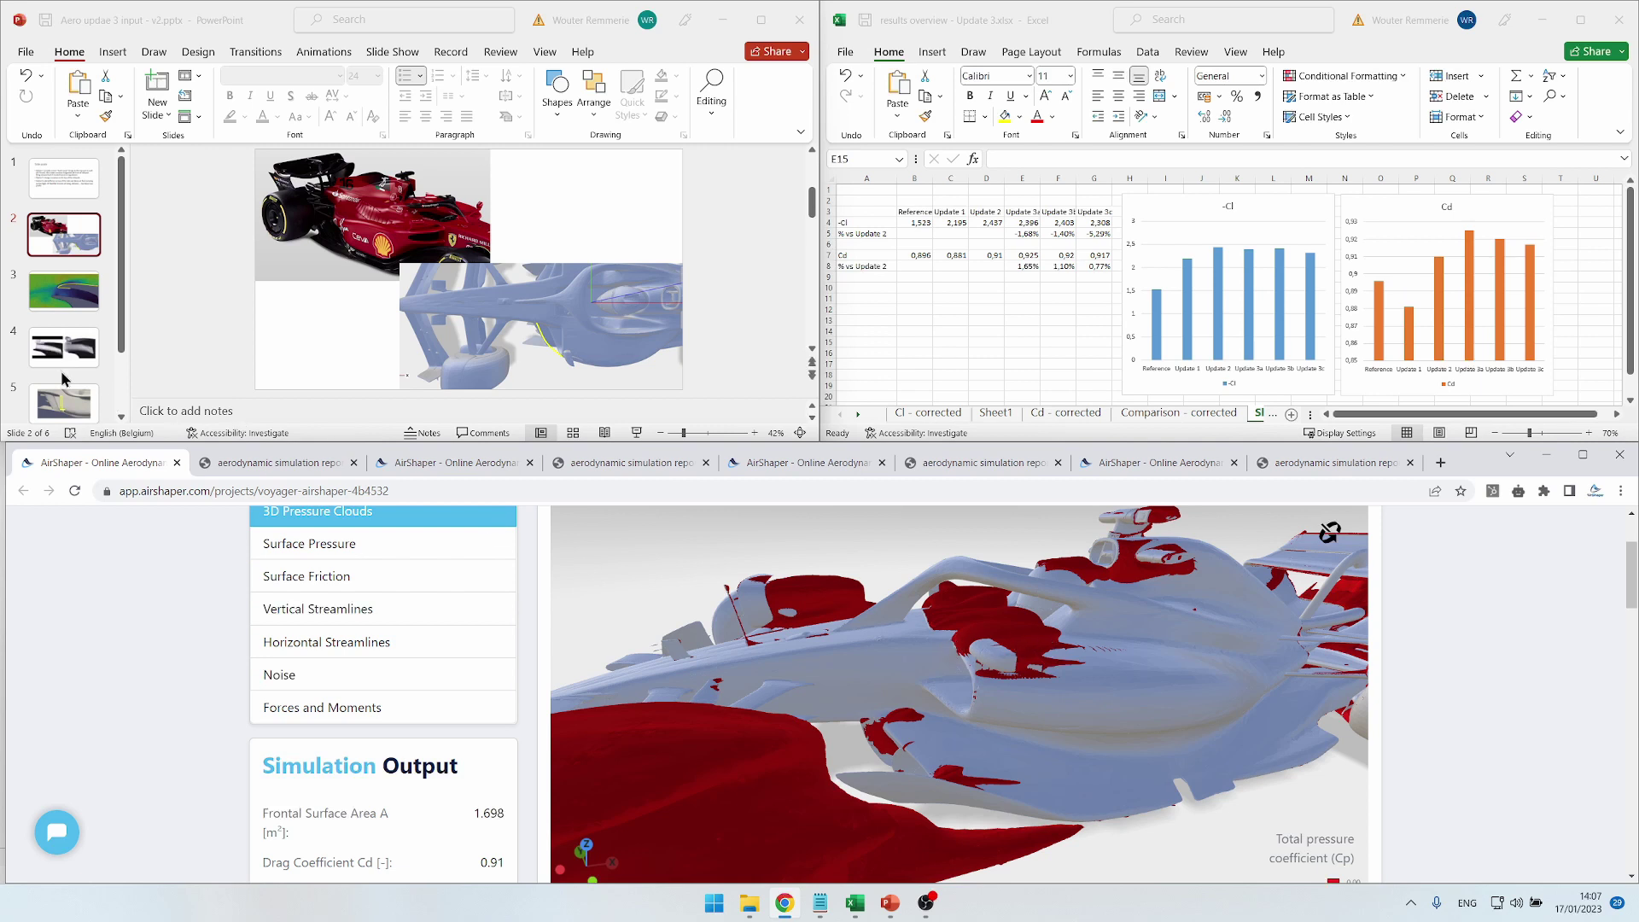
Step: Show PowerPoint slide 3 with the side-pod flow-field image and yellow profile outline
{"action": "left_click", "coordinate": [47, 304]}
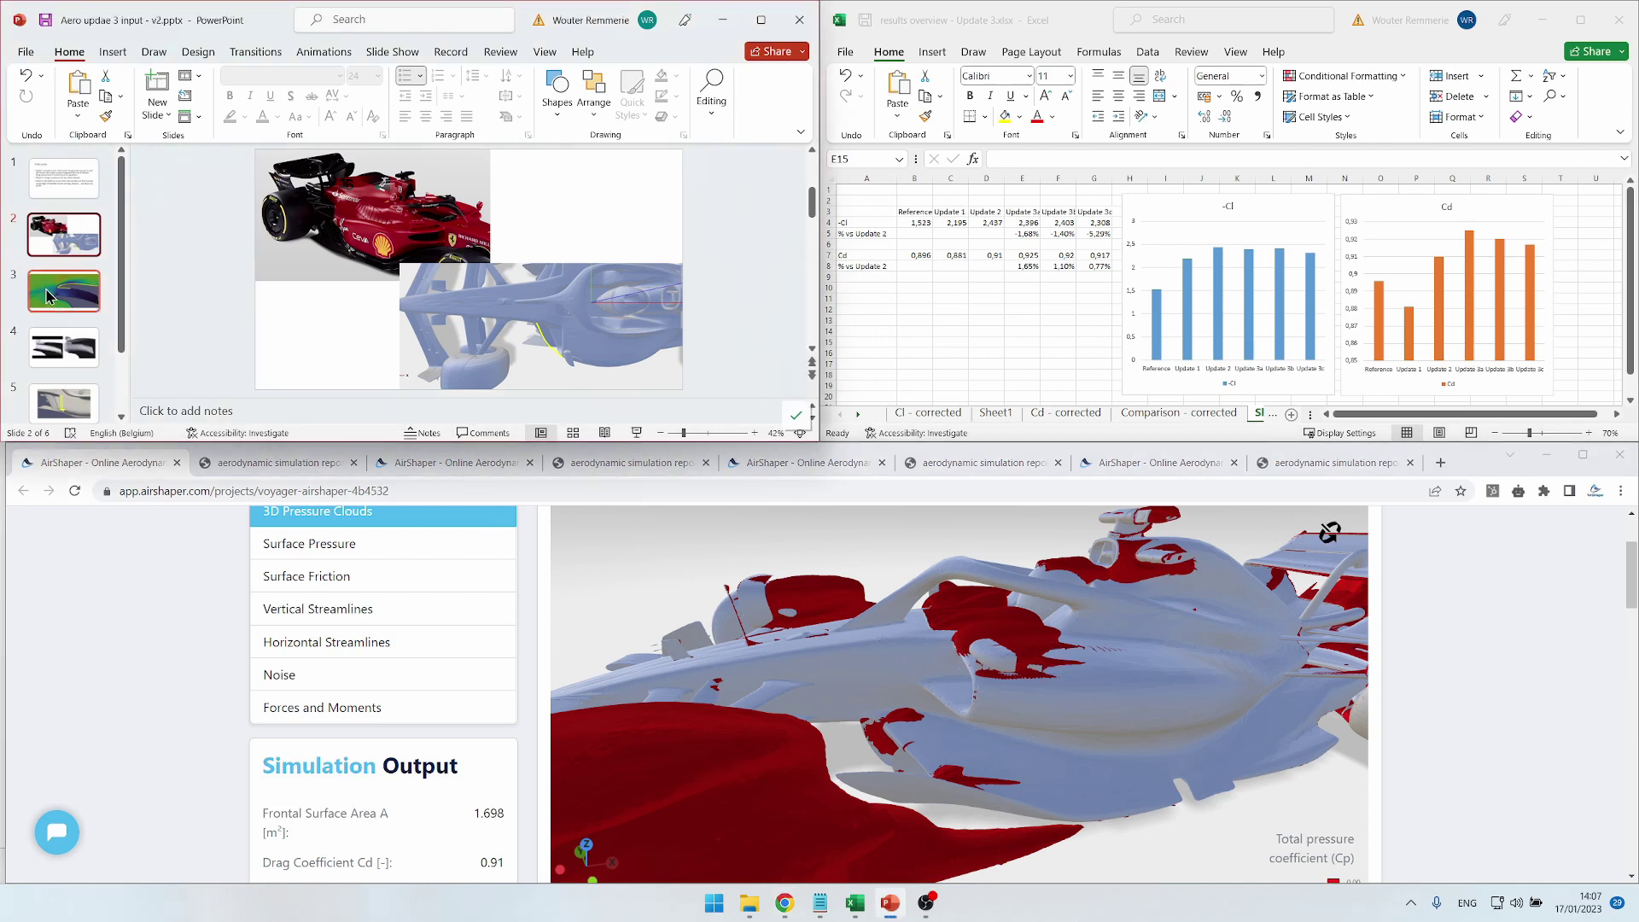
{"action": "left_click", "coordinate": [47, 297]}
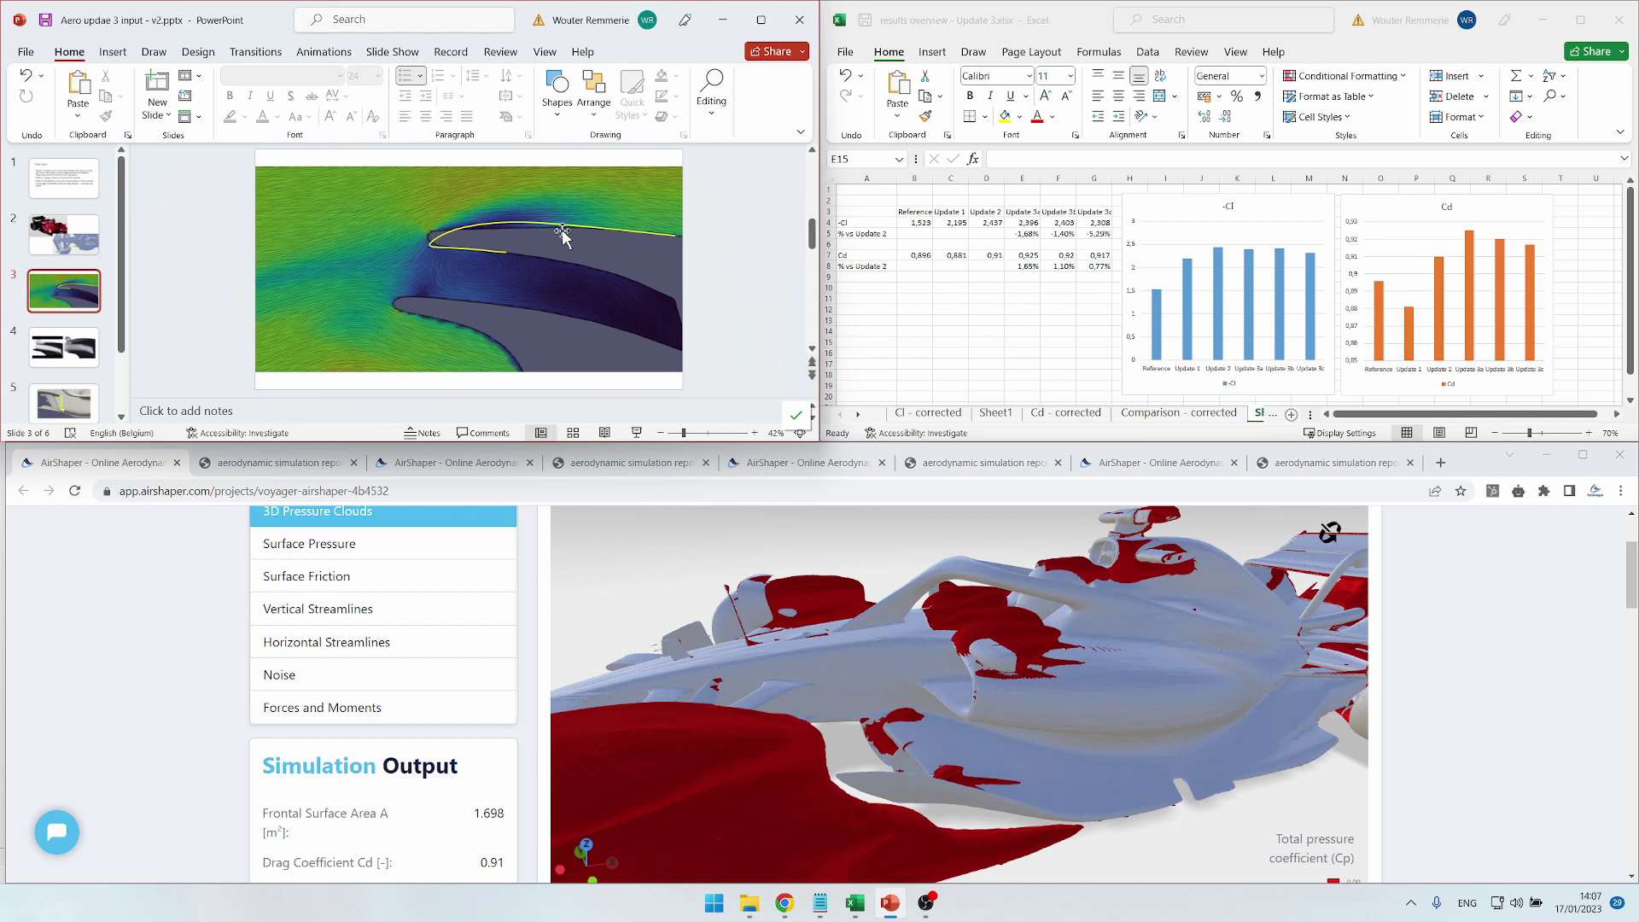
{"action": "left_click", "coordinate": [792, 459]}
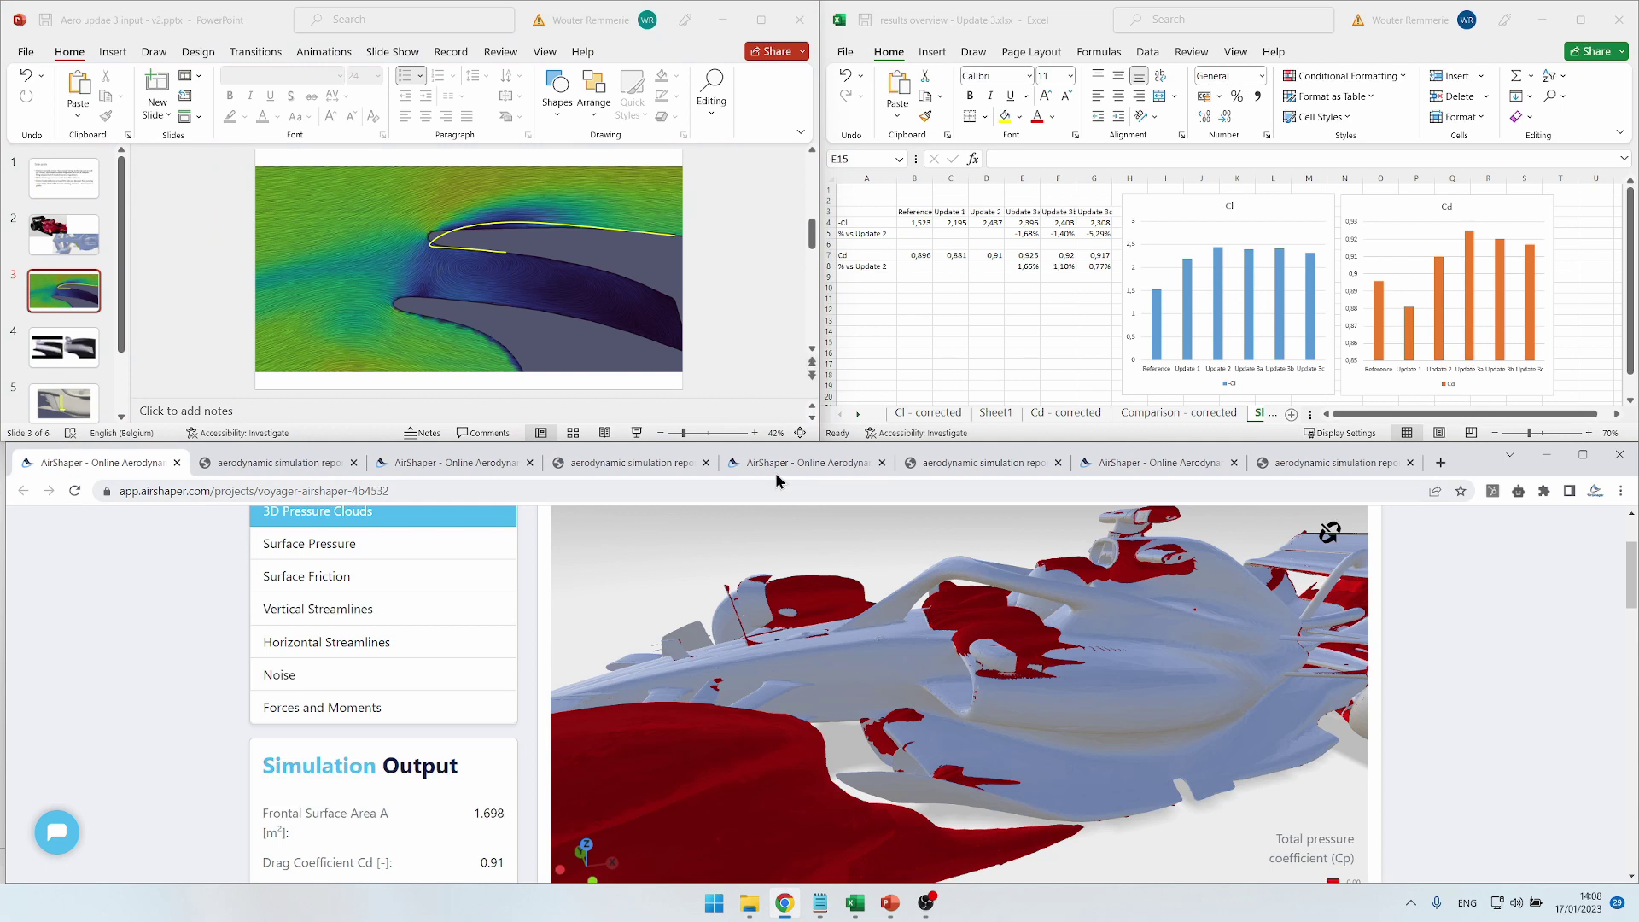
Step: Show Forces and Moments for another aero update 3 concept (Cd 0.92), zoomed in from a low side angle
{"action": "left_click", "coordinate": [777, 468]}
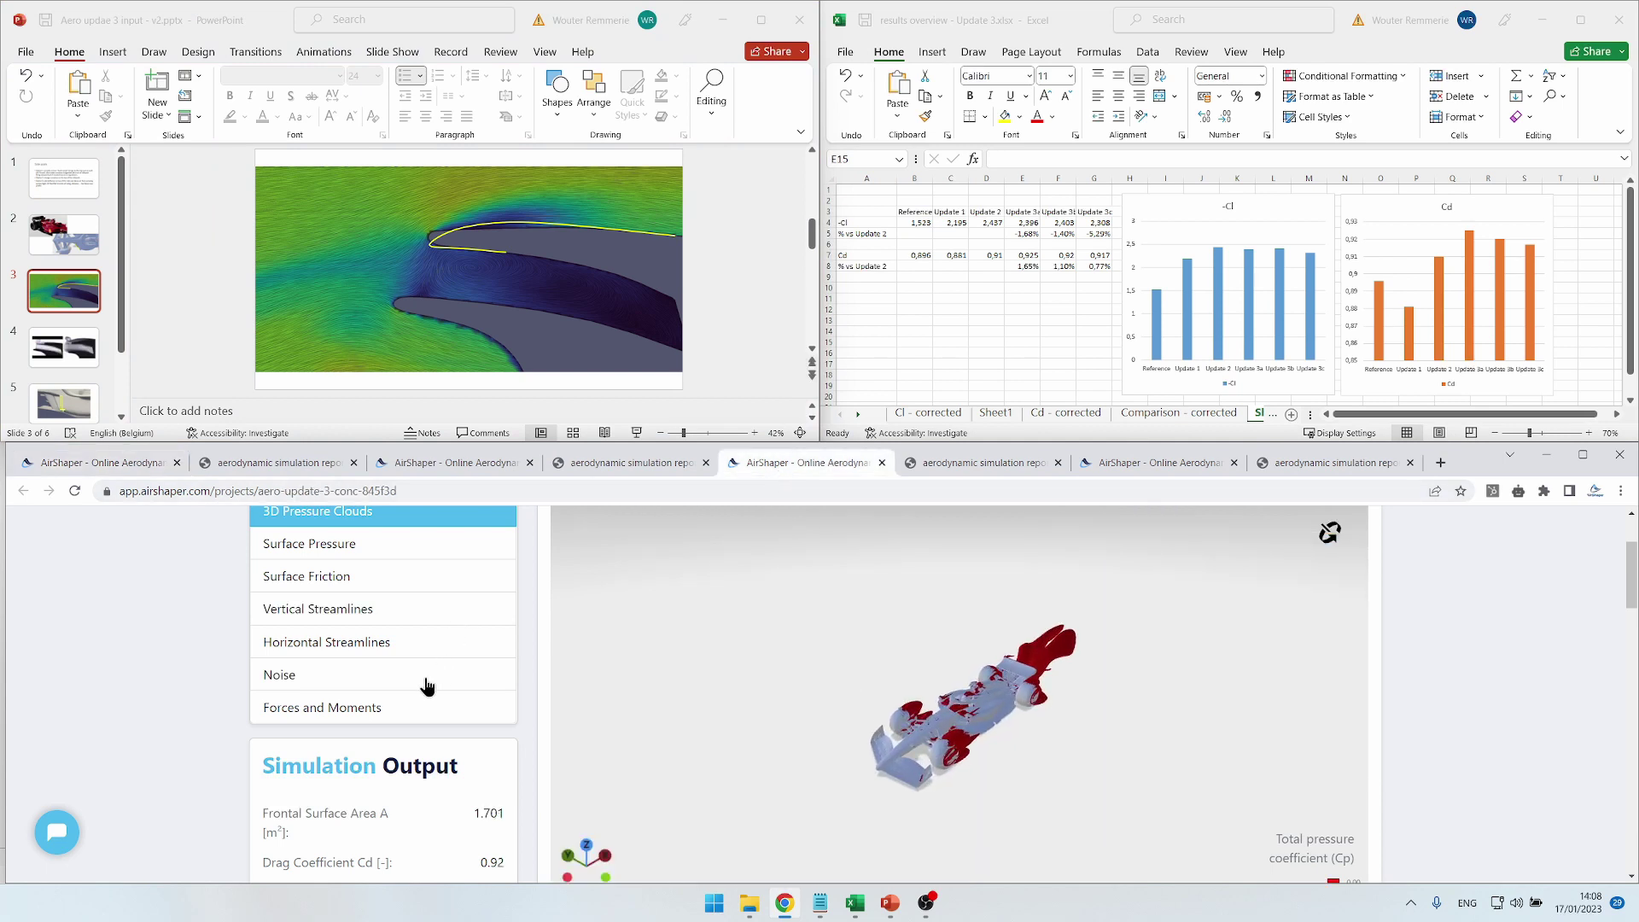
{"action": "left_click", "coordinate": [406, 709]}
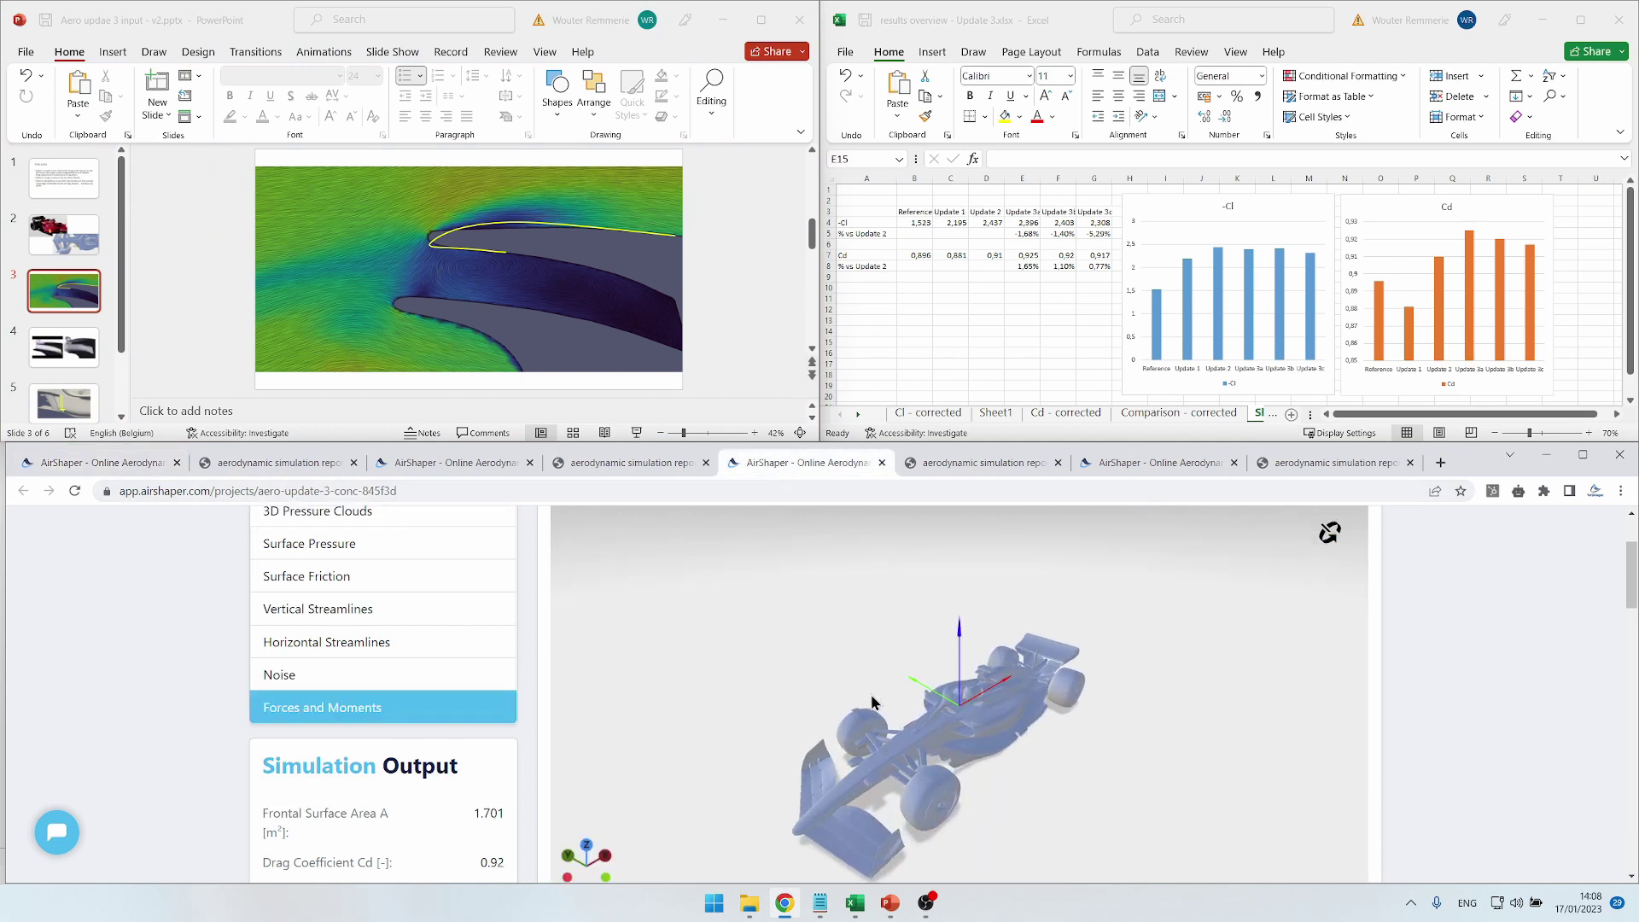
{"action": "scroll", "coordinate": [871, 688], "scroll_direction": "up", "scroll_amount": 5}
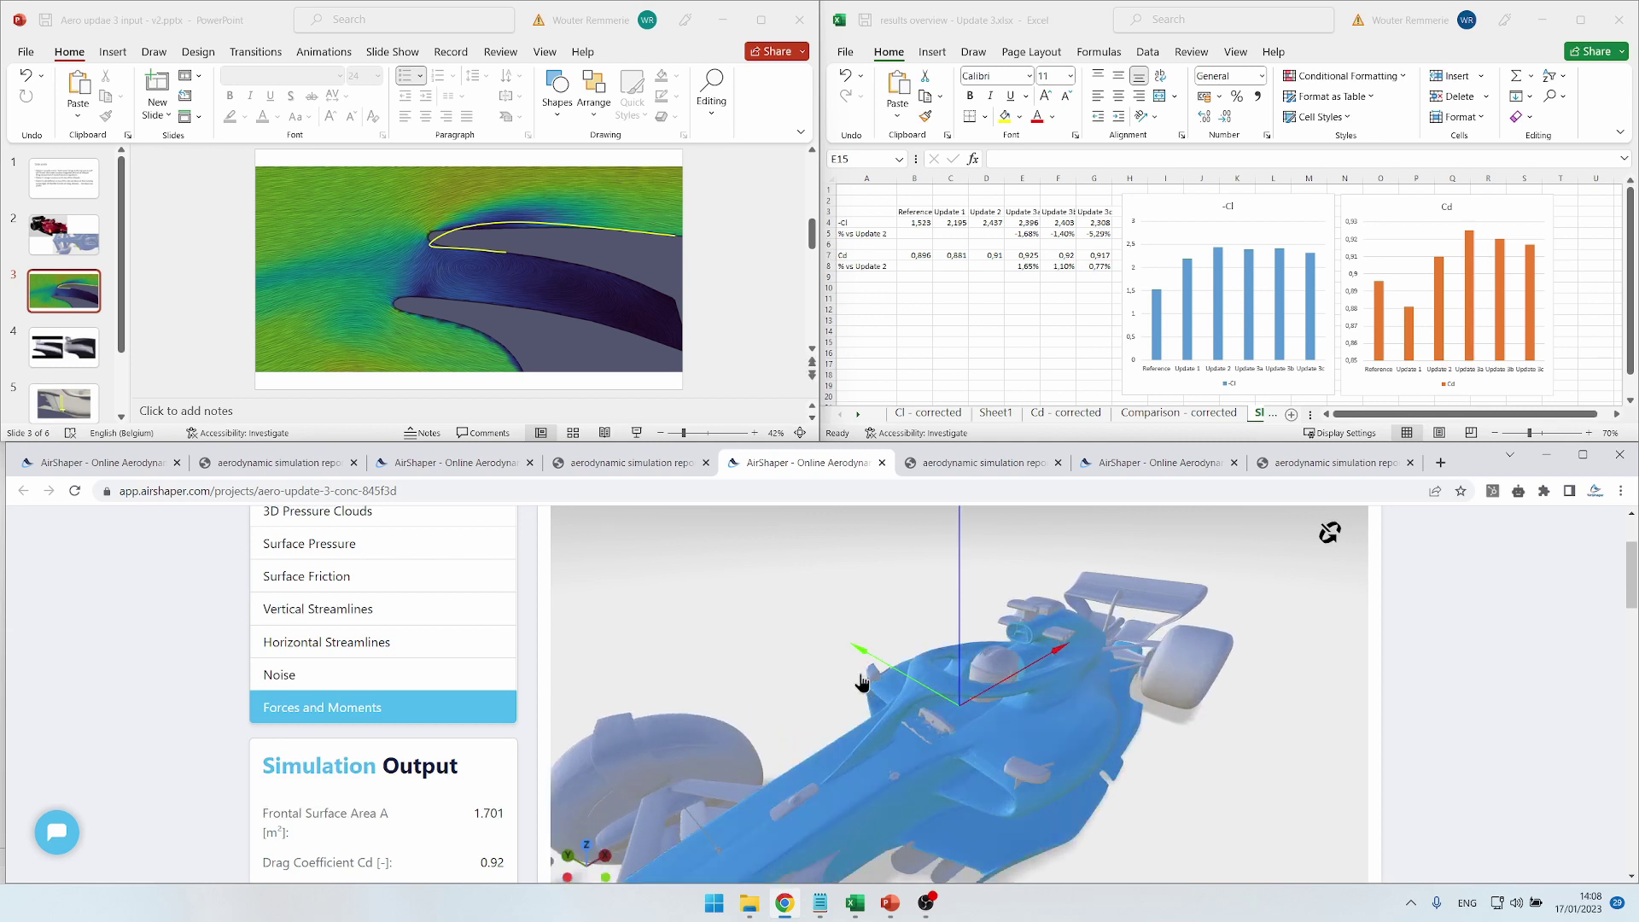
{"action": "left_click_drag", "start_coordinate": [863, 683], "coordinate": [774, 589]}
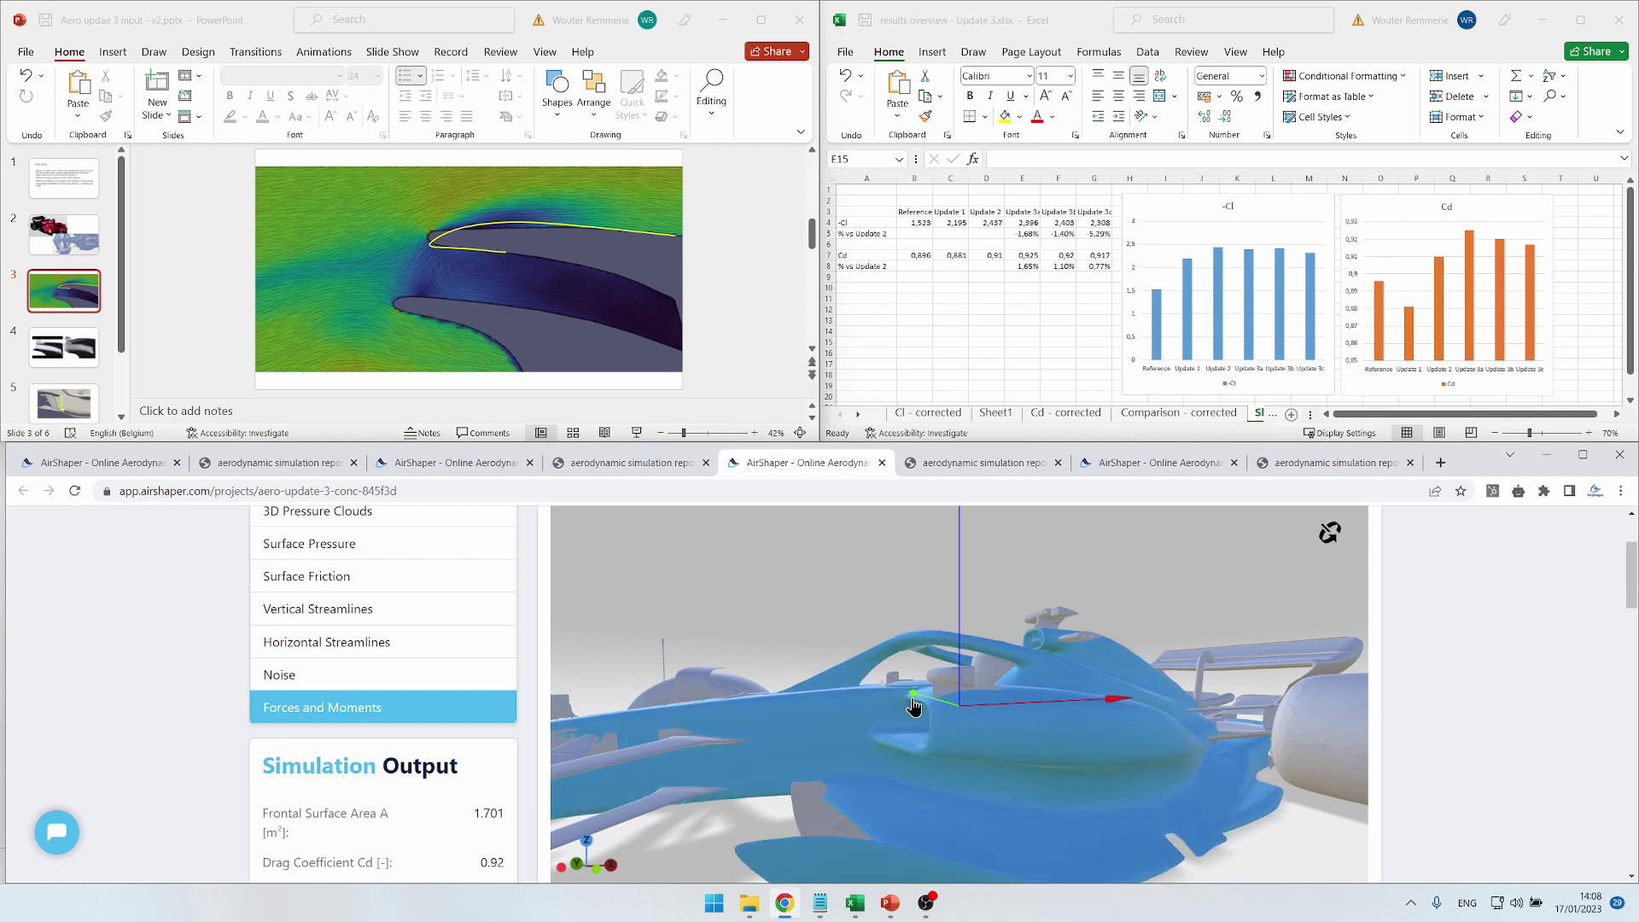
Step: Show slide 4's two side-pod comparison renders, then bring up the next concept's results (Cd 0.917)
{"action": "left_click", "coordinate": [64, 356]}
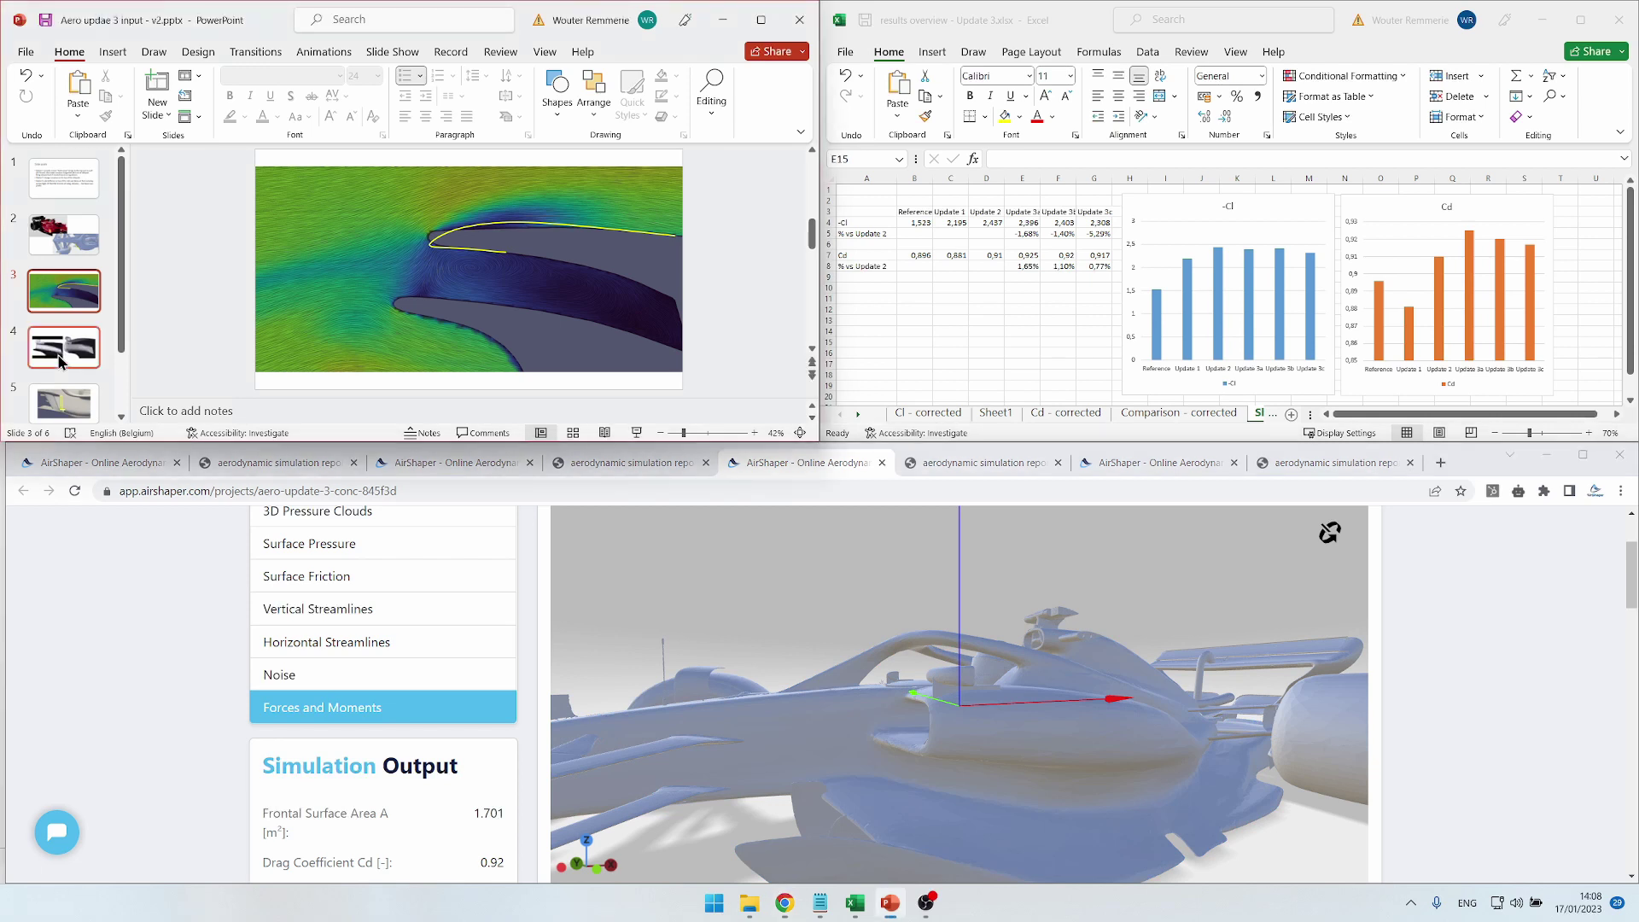
{"action": "left_click", "coordinate": [64, 355]}
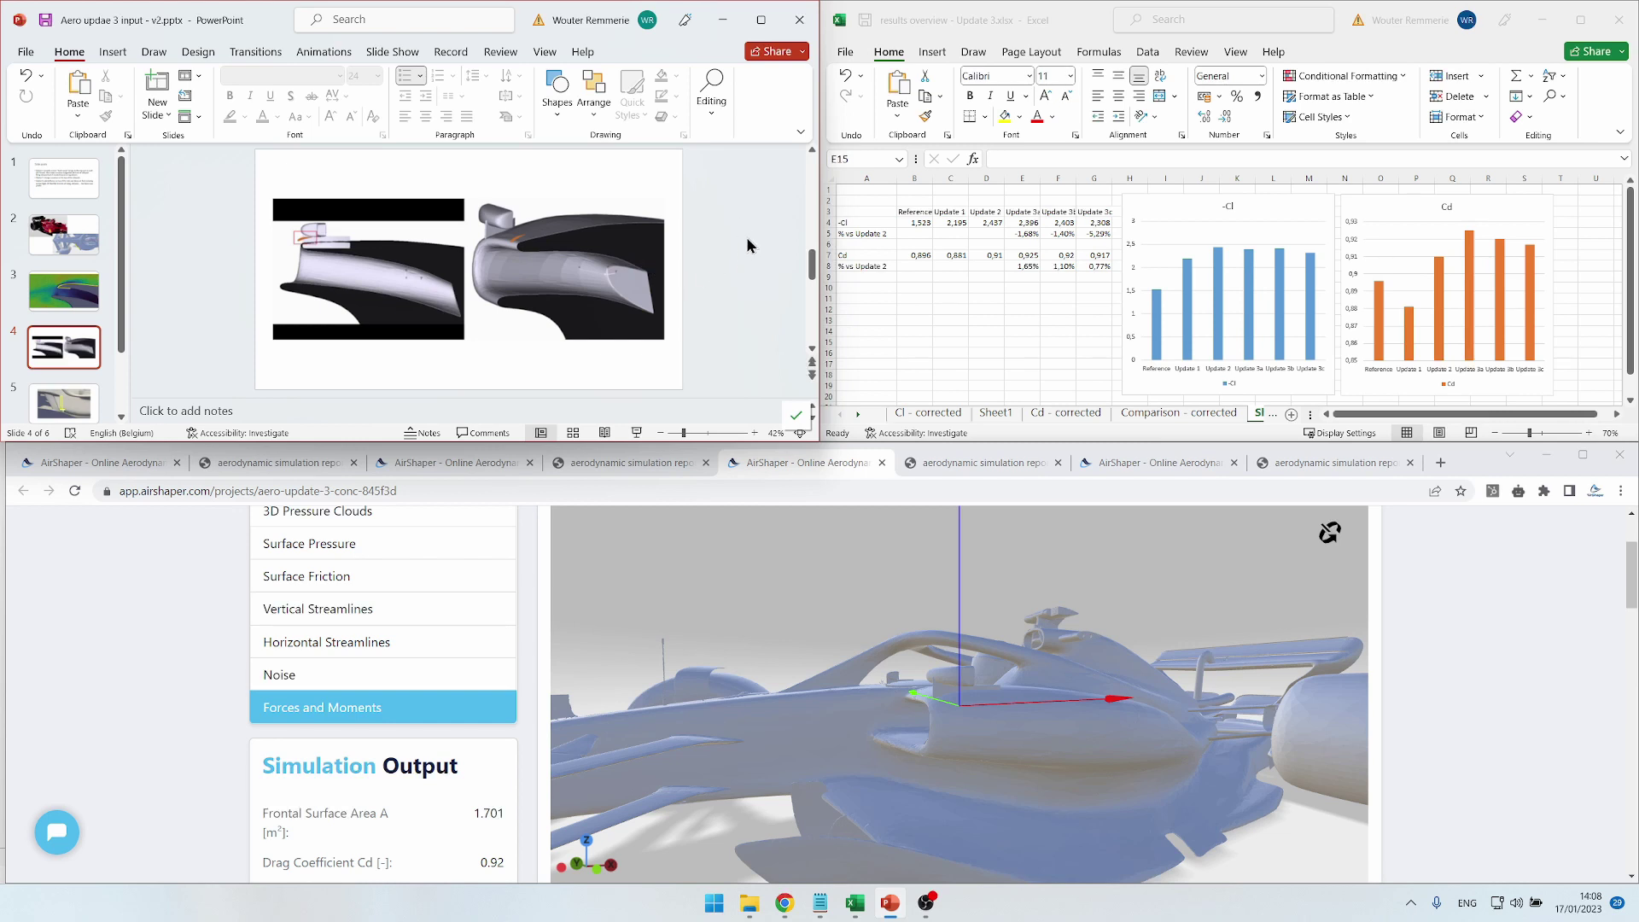
{"action": "left_click", "coordinate": [1136, 462]}
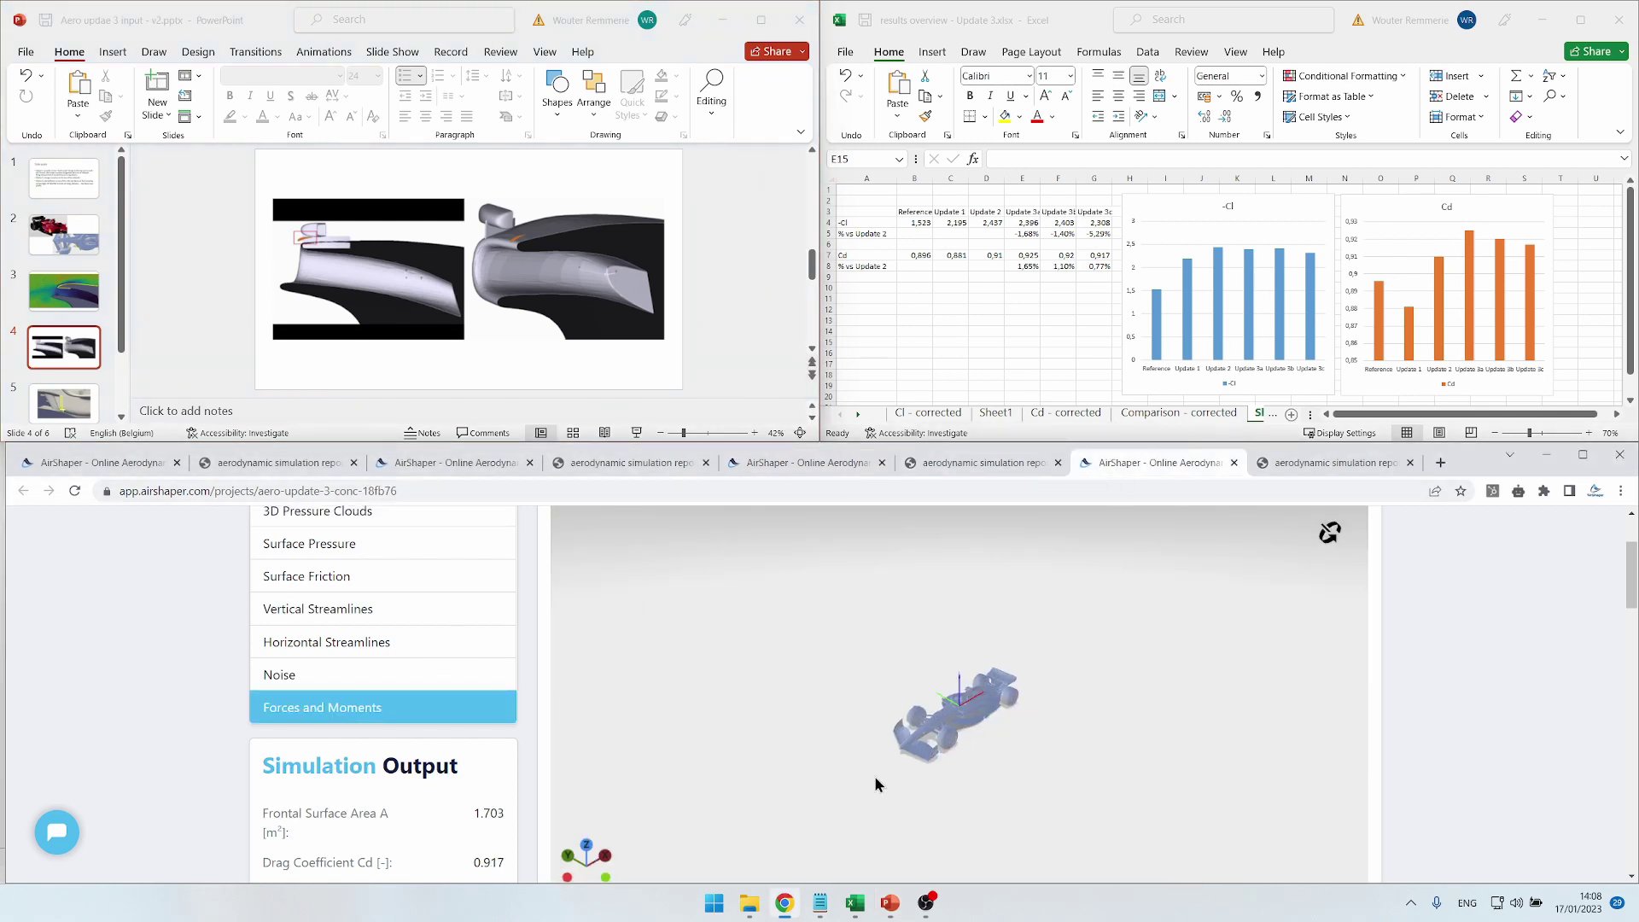
Step: Zoom in and orbit the Cd 0.917 concept's car to a lower side view showing its force arrows
{"action": "scroll", "coordinate": [958, 758], "scroll_direction": "up", "scroll_amount": 5}
{"action": "scroll", "coordinate": [971, 750], "scroll_direction": "up", "scroll_amount": 5}
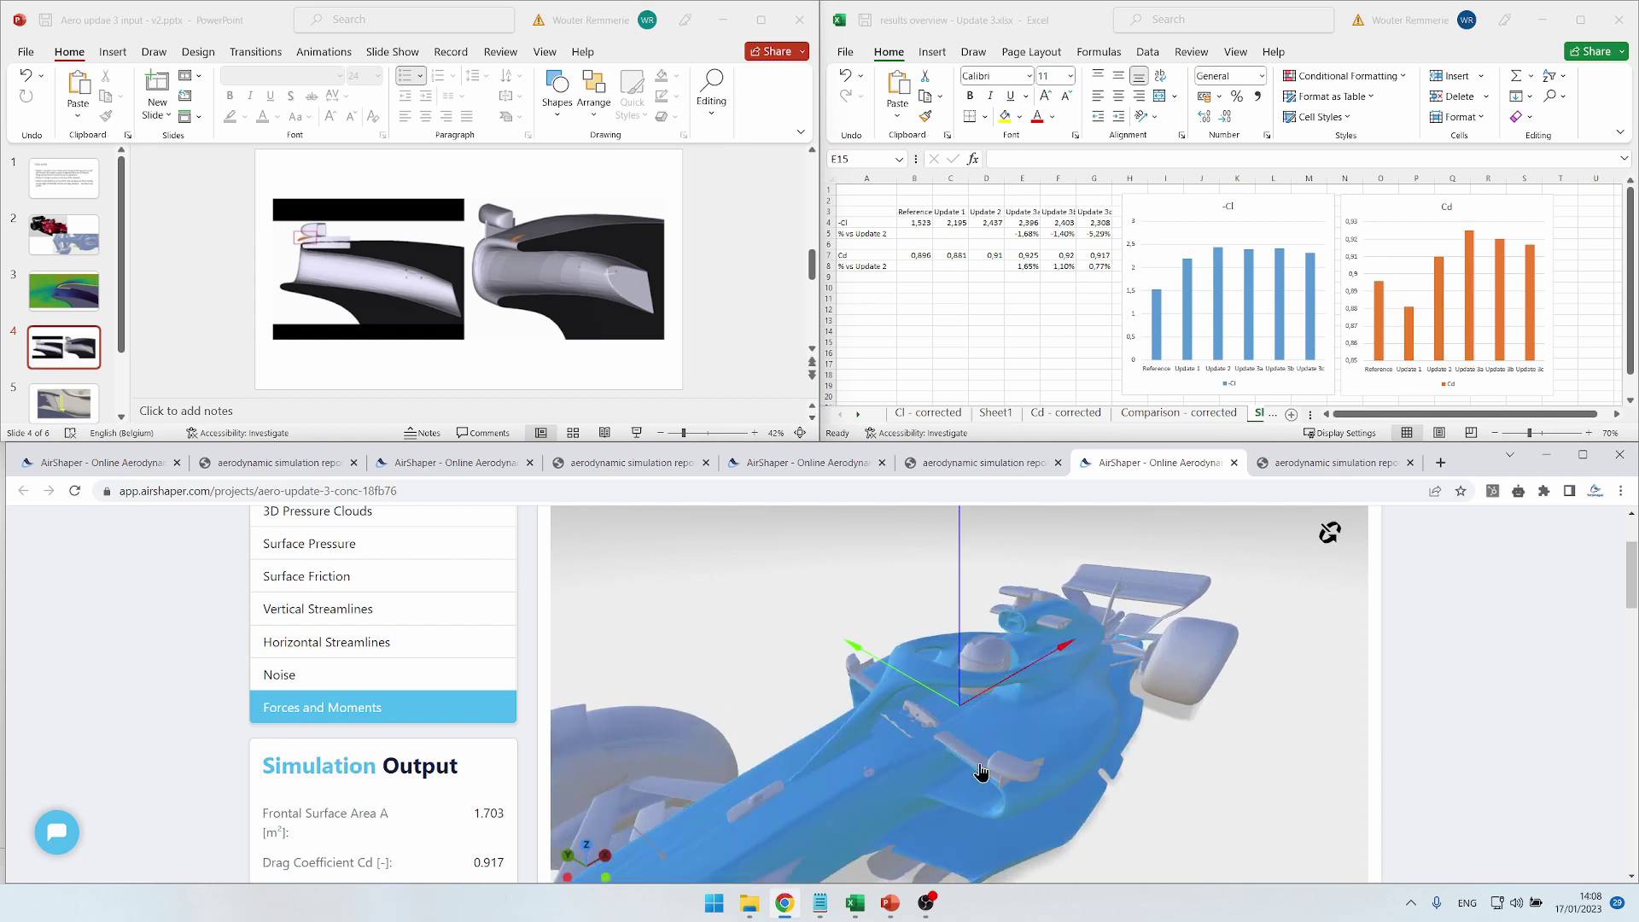
{"action": "left_click_drag", "start_coordinate": [963, 749], "coordinate": [674, 468]}
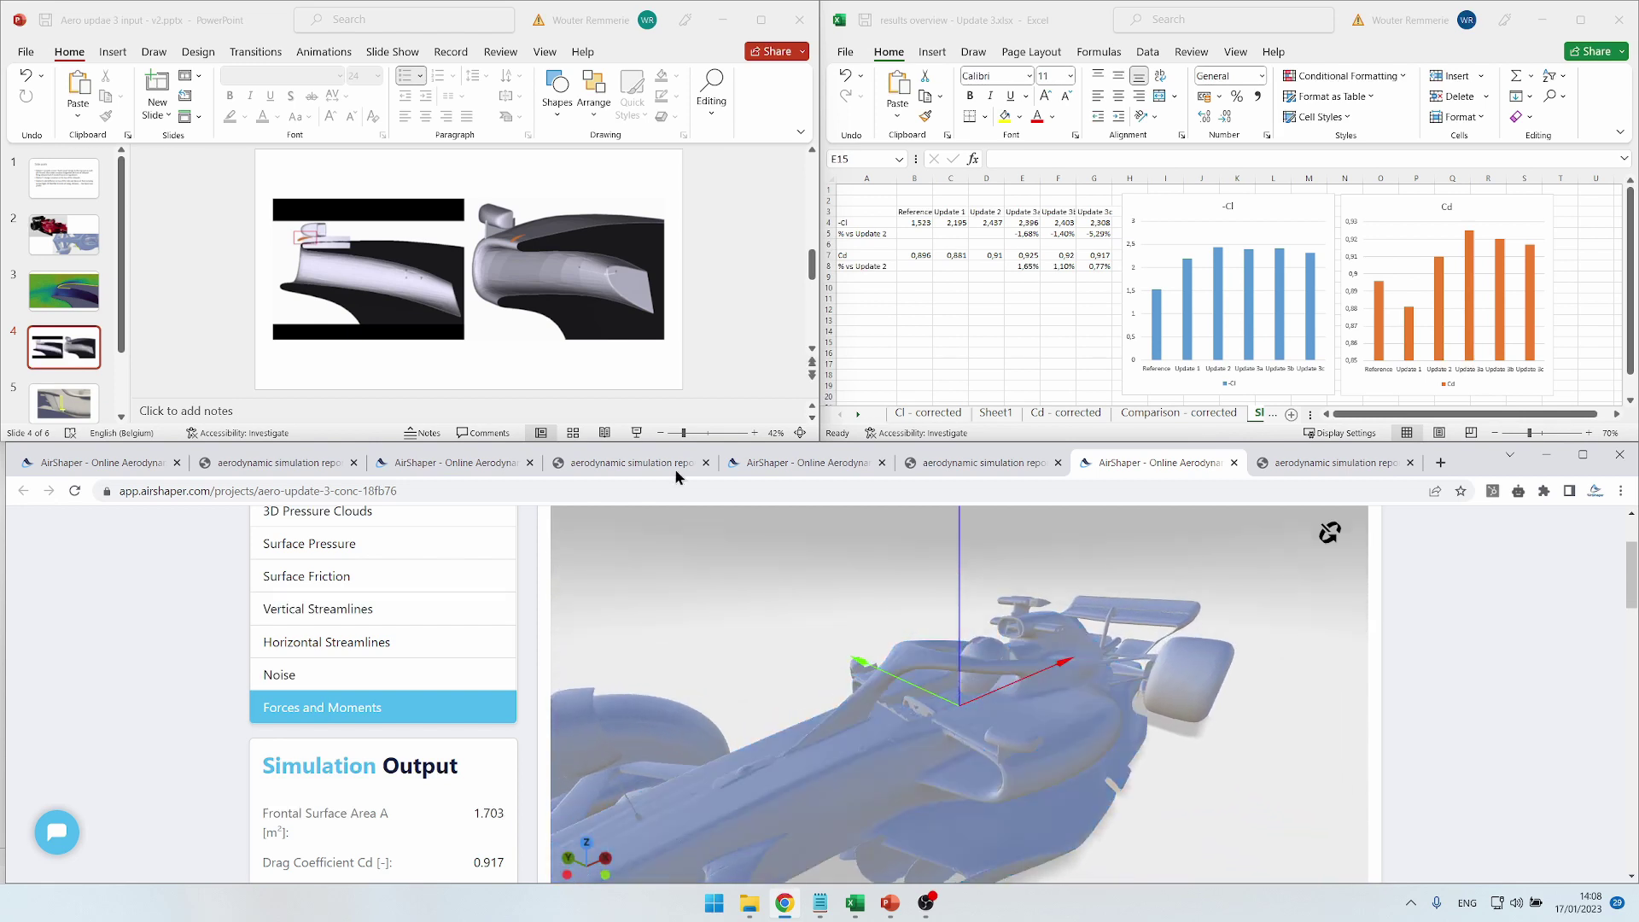
Step: Go to slide 6, Side pods, in the presentation
{"action": "left_click", "coordinate": [134, 302]}
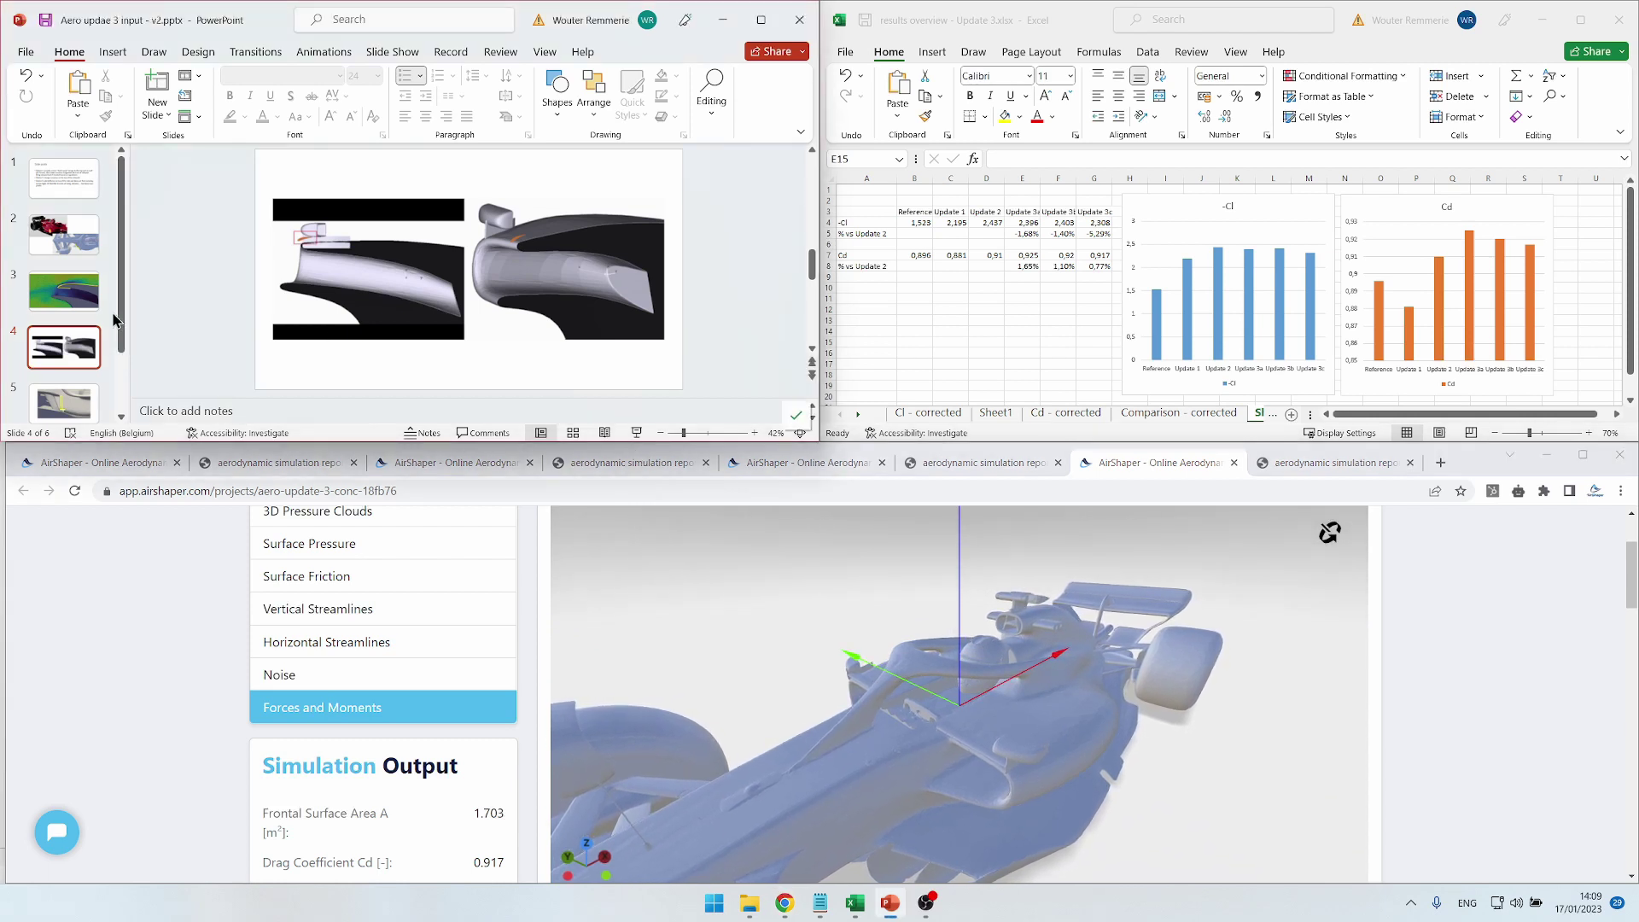
{"action": "scroll", "coordinate": [69, 256], "scroll_direction": "down", "scroll_amount": 3}
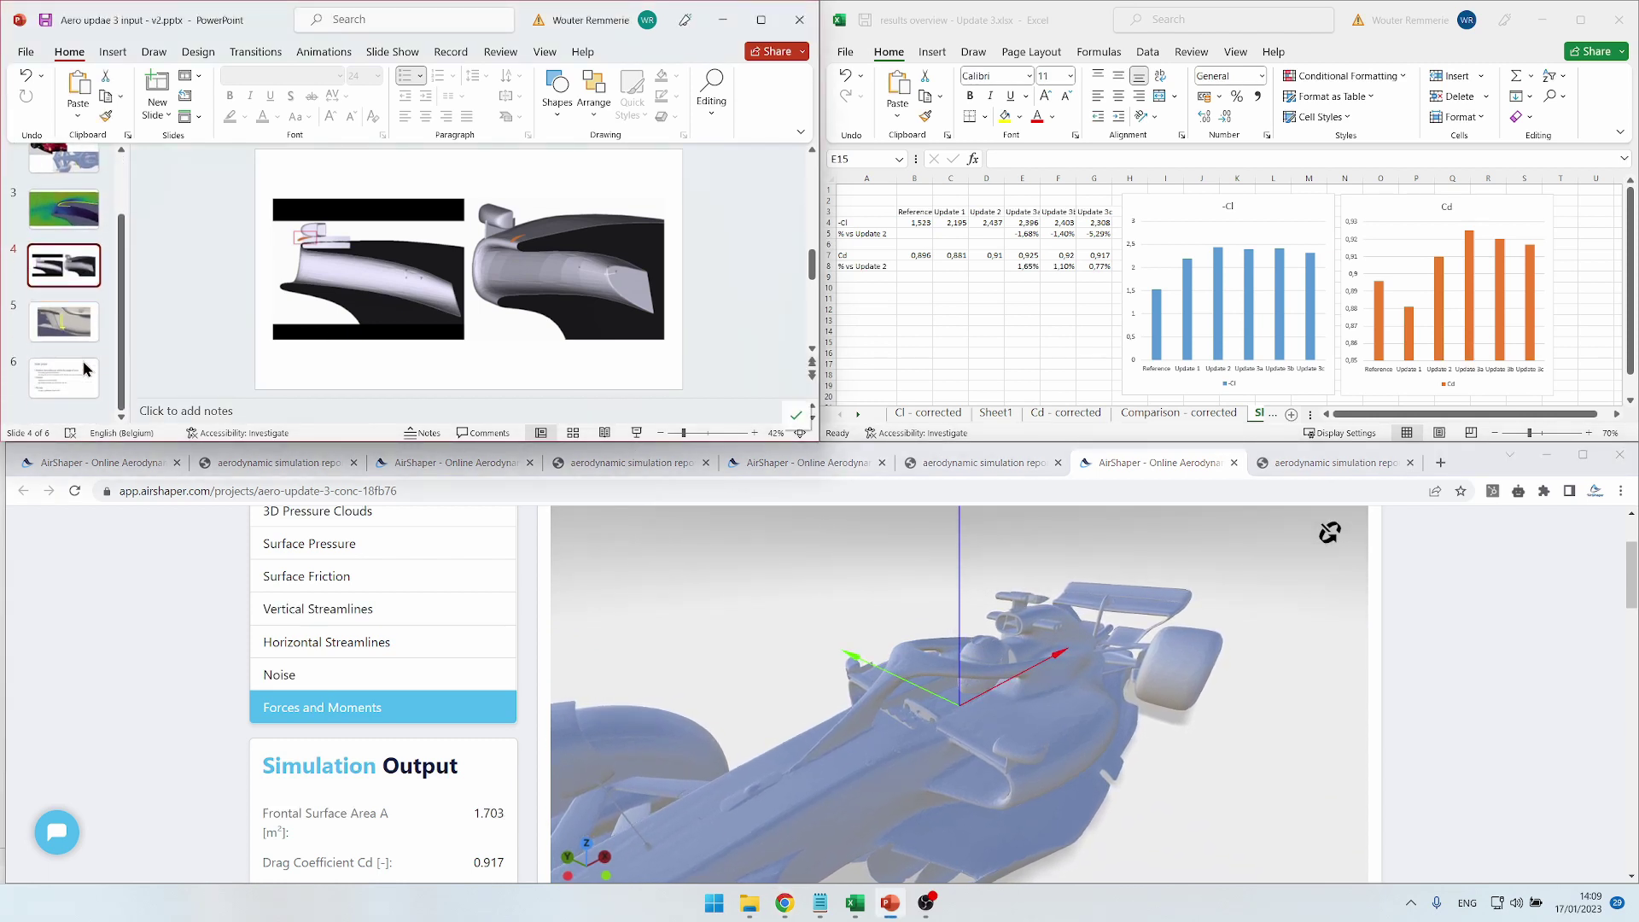
{"action": "left_click", "coordinate": [86, 393]}
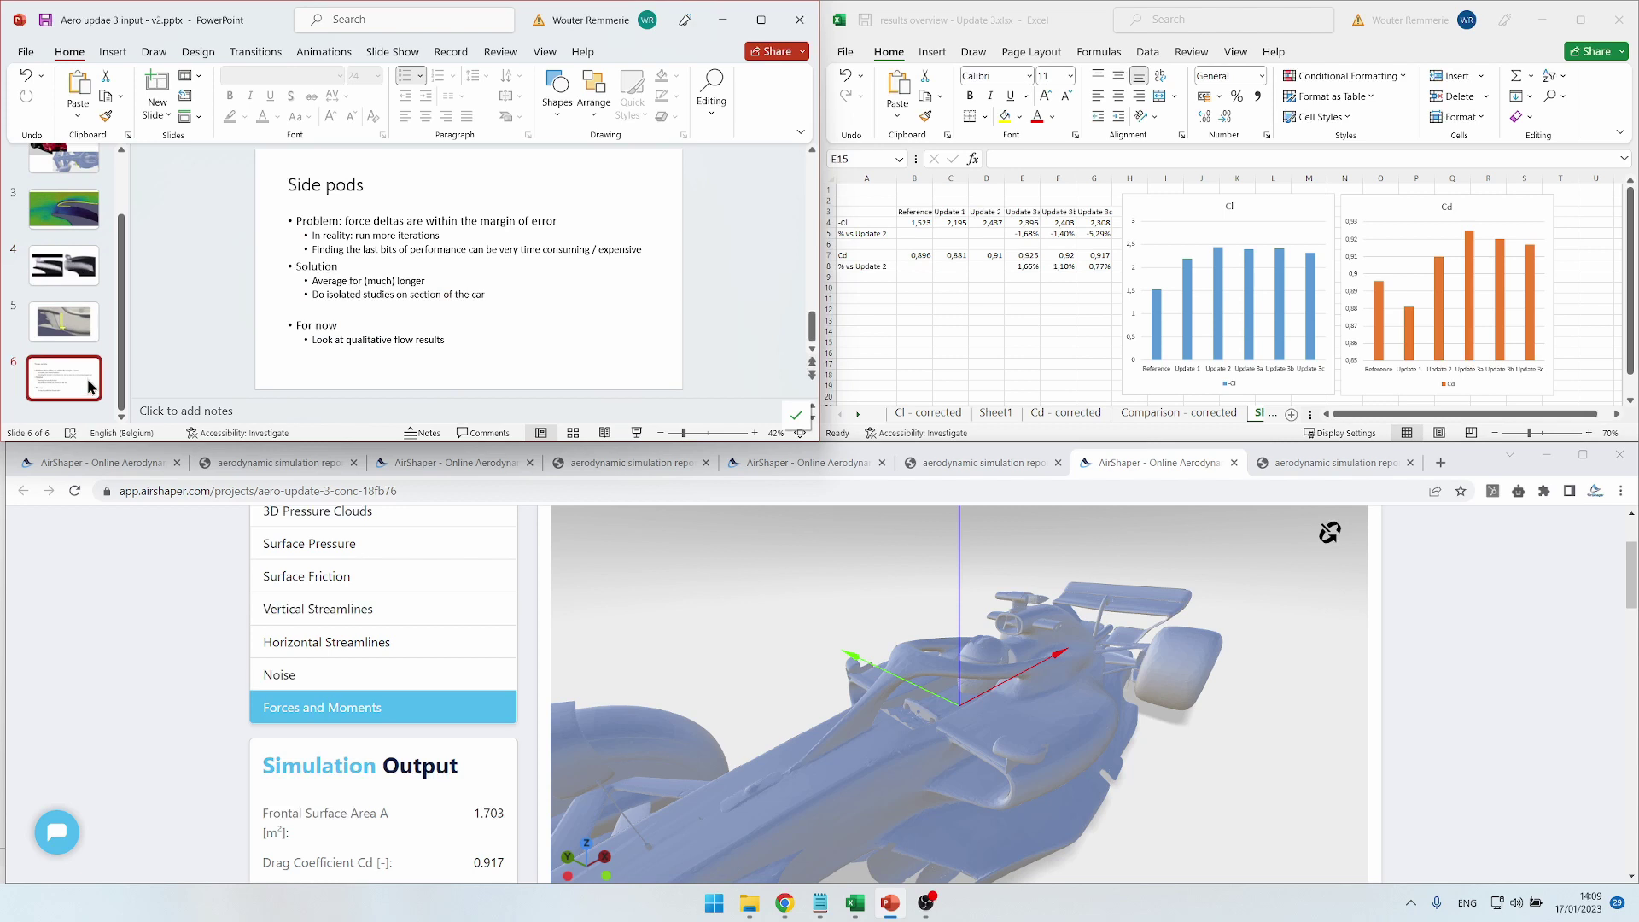
Step: Bring the results overview workbook forward and inspect the -Cl chart bars (Update 3 at -2.68%)
{"action": "left_click", "coordinate": [1000, 320]}
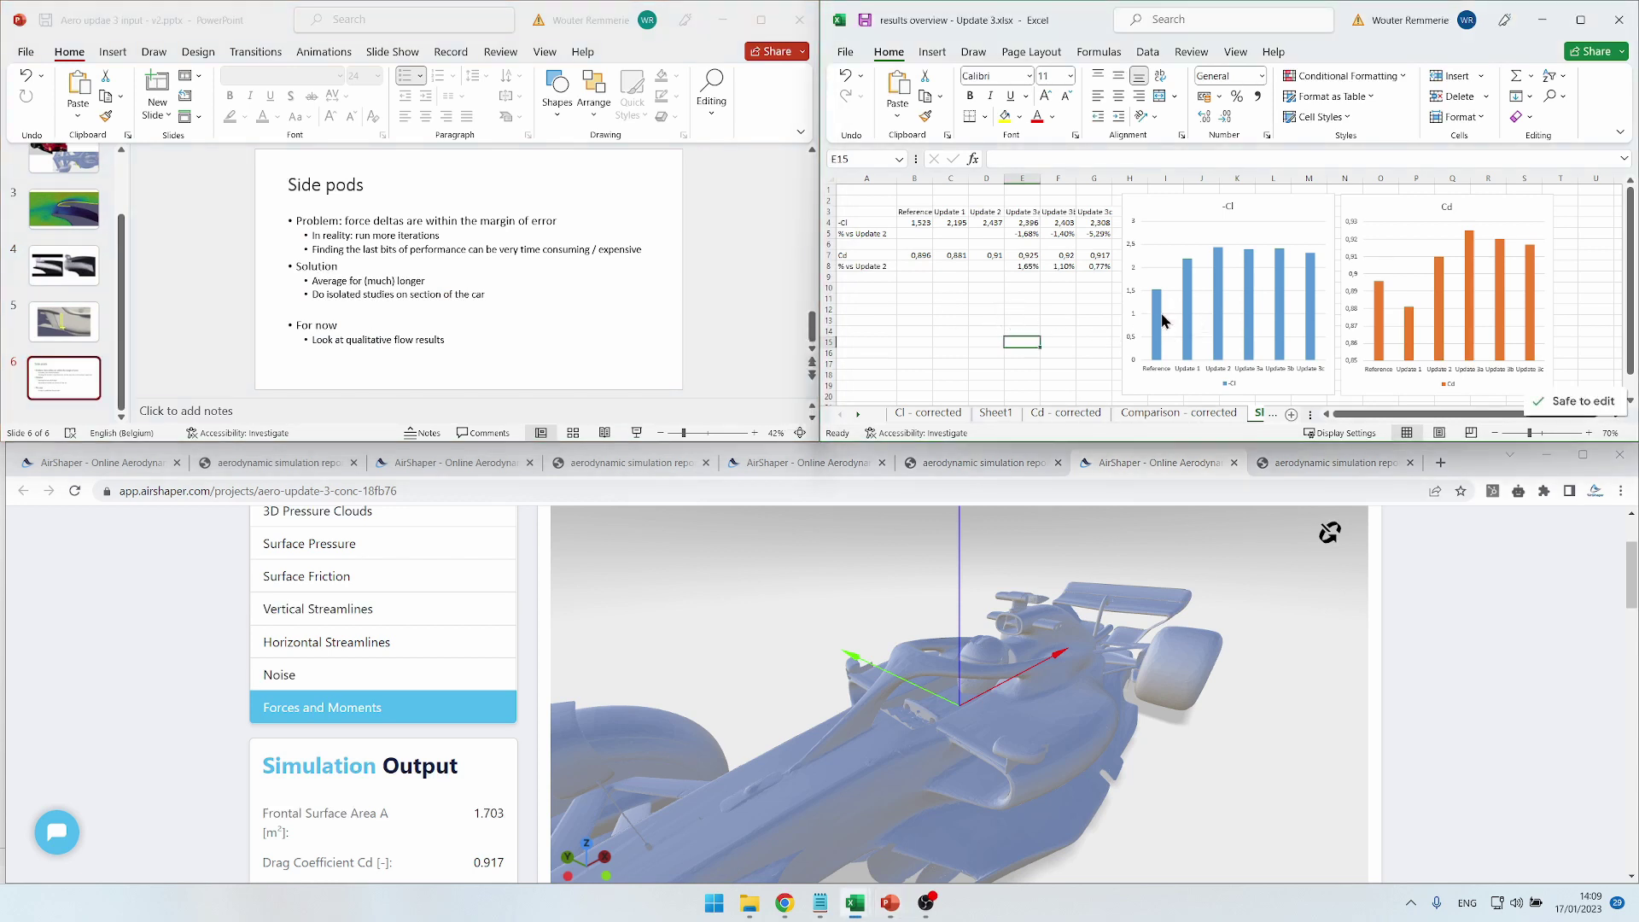
{"action": "mouse_move", "coordinate": [1186, 291]}
{"action": "mouse_move", "coordinate": [1221, 268]}
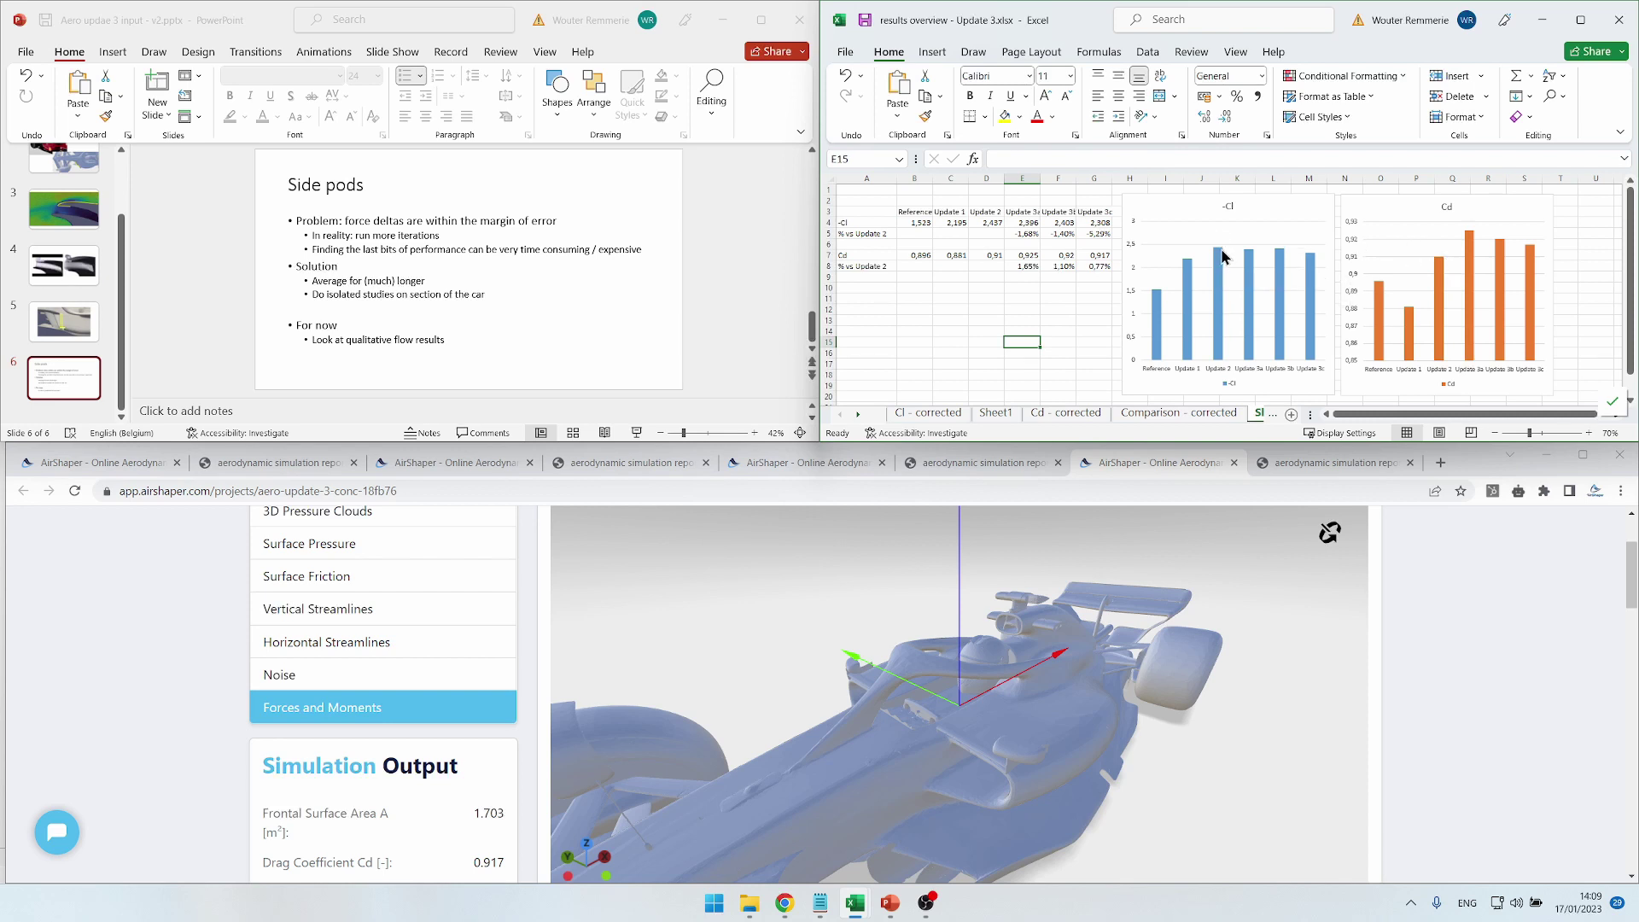
{"action": "mouse_move", "coordinate": [1223, 275]}
{"action": "left_click", "coordinate": [1027, 231]}
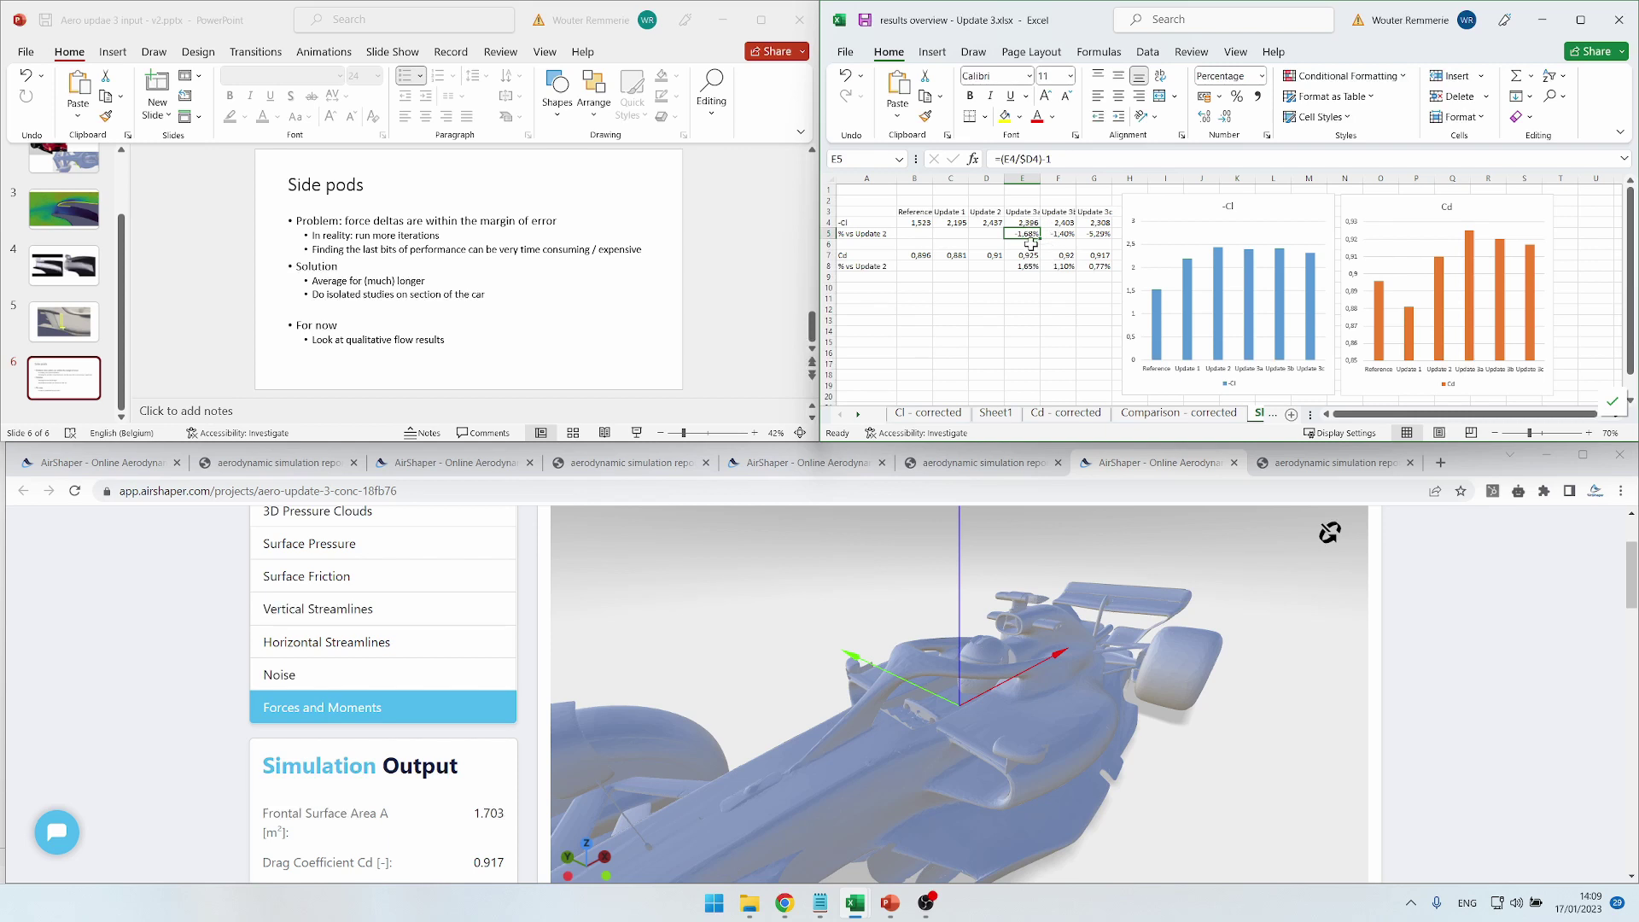
{"action": "left_click_drag", "start_coordinate": [1029, 234], "coordinate": [1084, 235]}
{"action": "left_click", "coordinate": [1084, 235]}
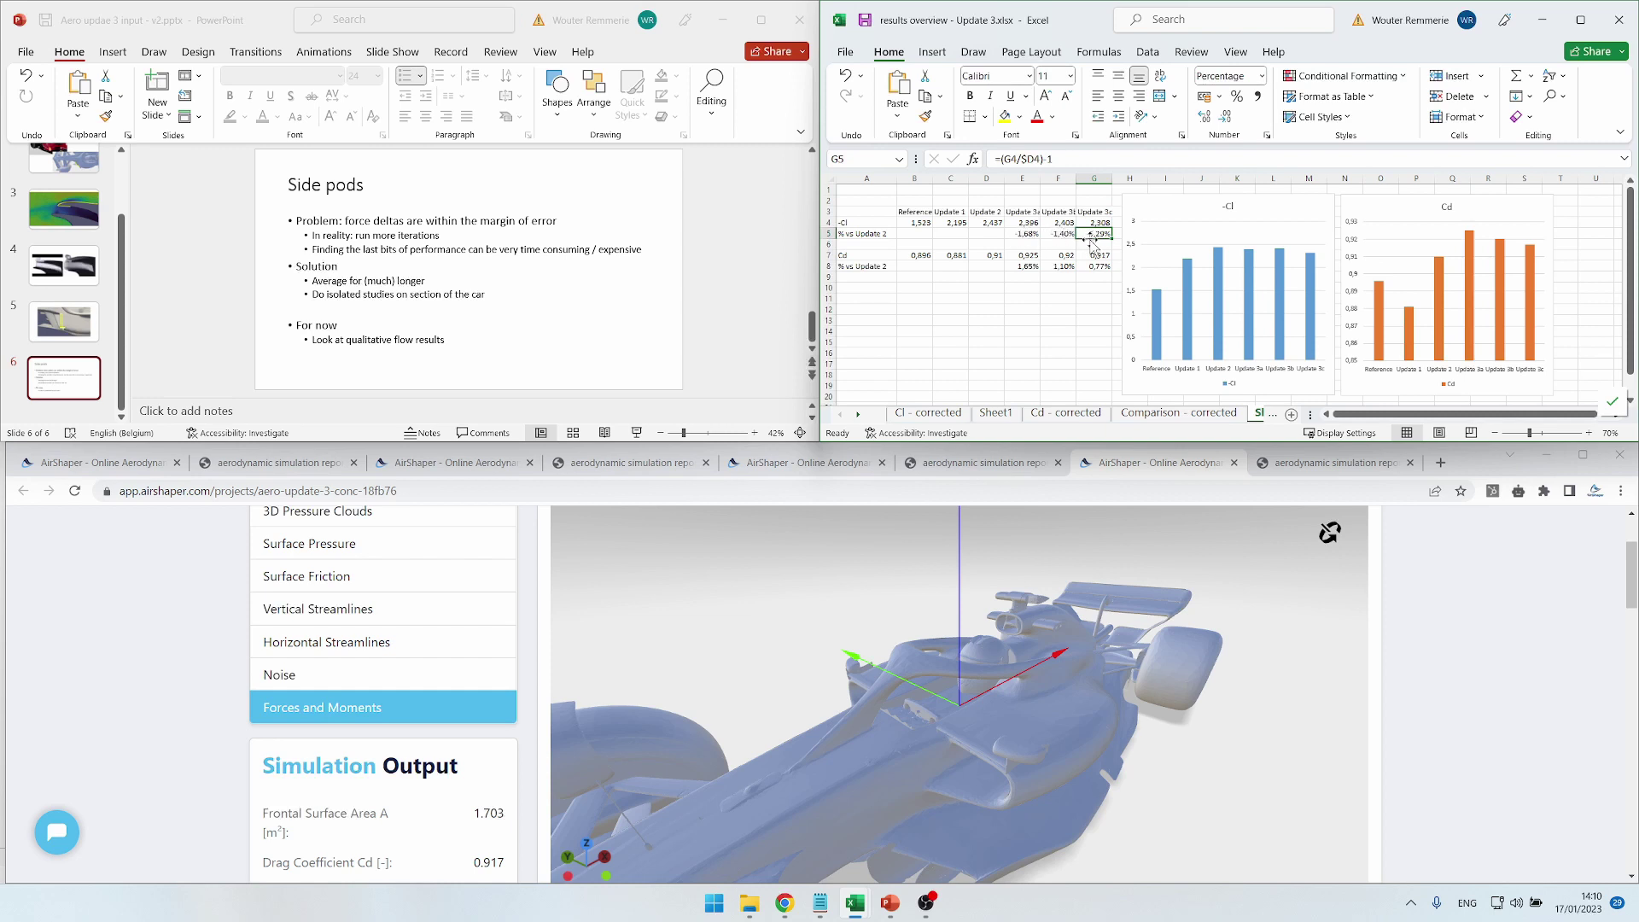
{"action": "left_click", "coordinate": [1024, 267]}
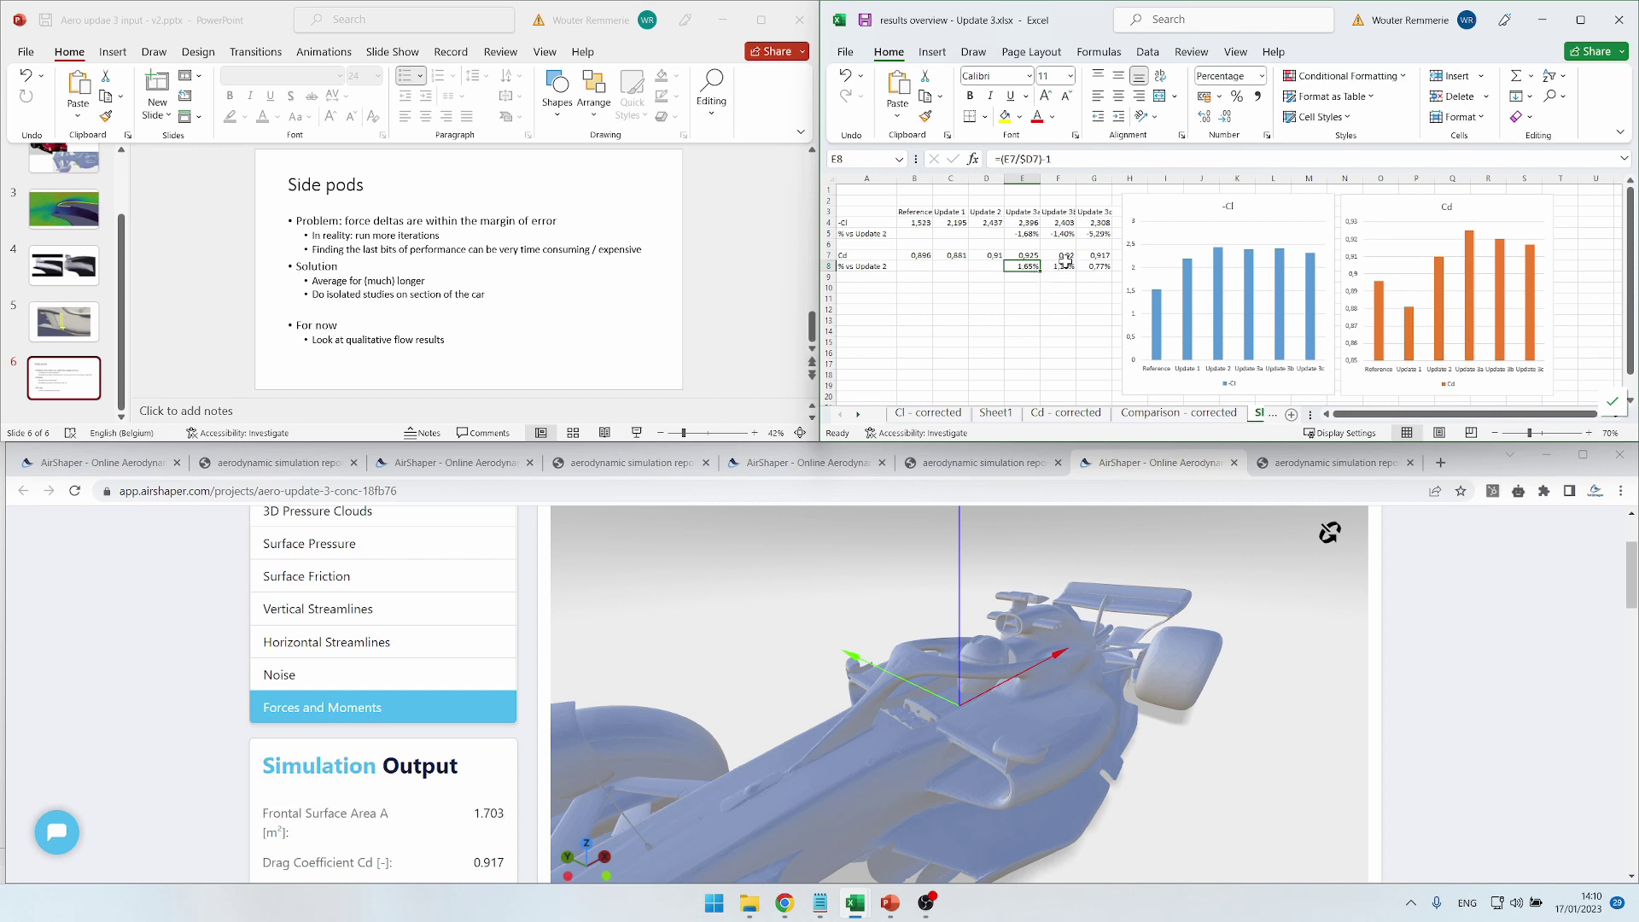
{"action": "left_click", "coordinate": [1096, 265]}
{"action": "left_click_drag", "start_coordinate": [1097, 266], "coordinate": [1017, 280]}
{"action": "left_click", "coordinate": [1016, 280]}
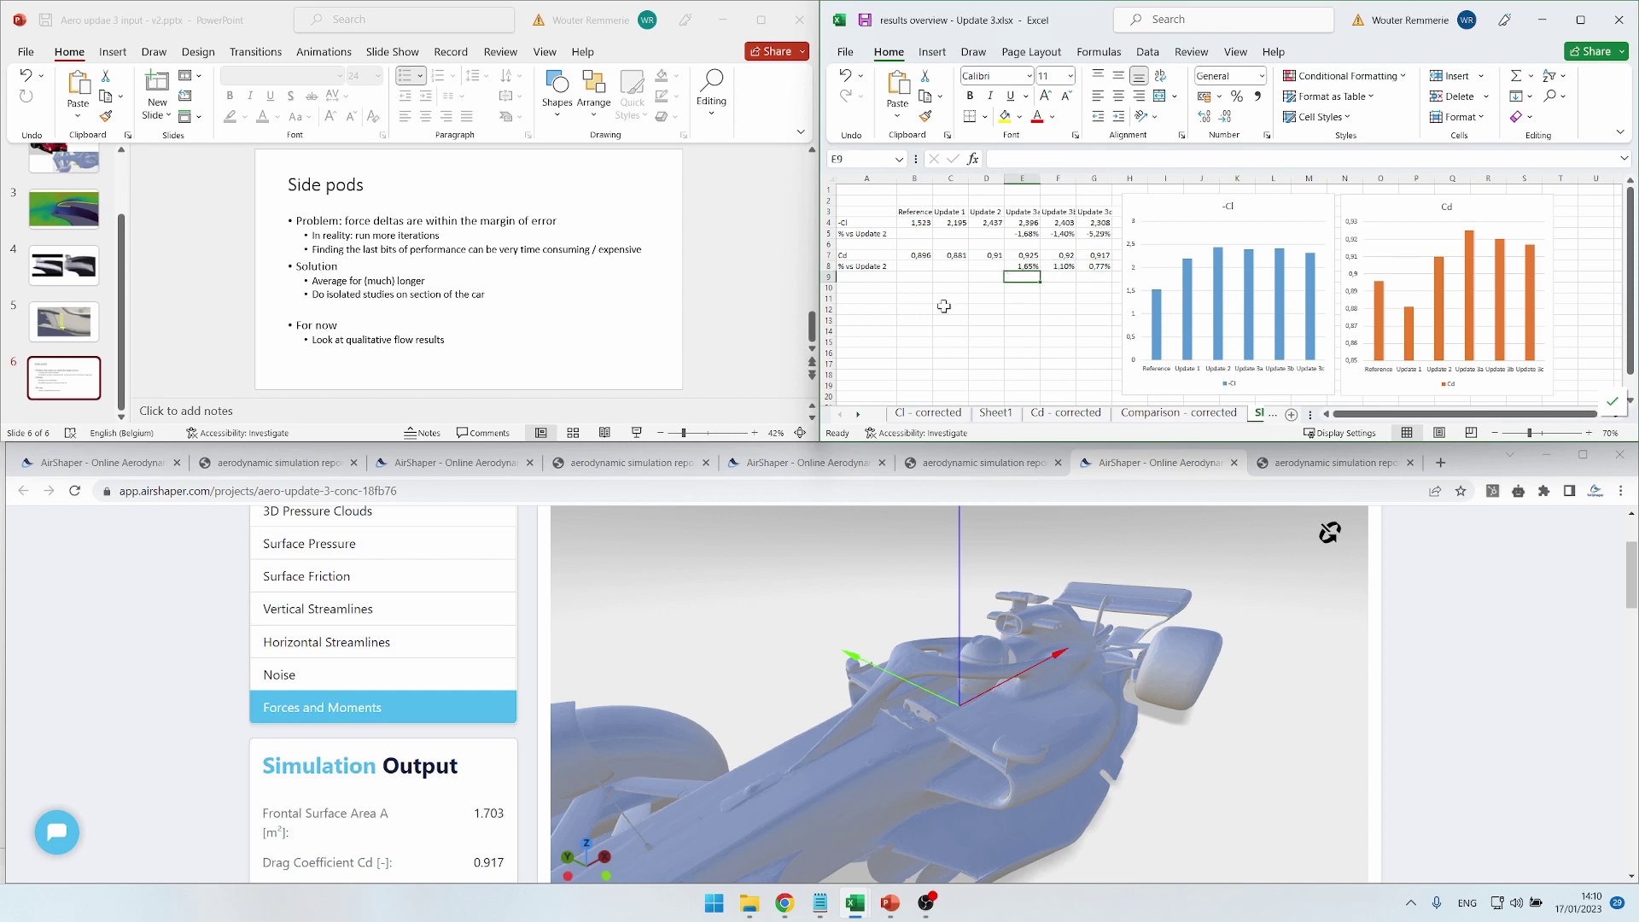
Step: Open the aero package 2 PDF report at page 8's convergence chart, converged after 3078 iterations
{"action": "left_click", "coordinate": [773, 291]}
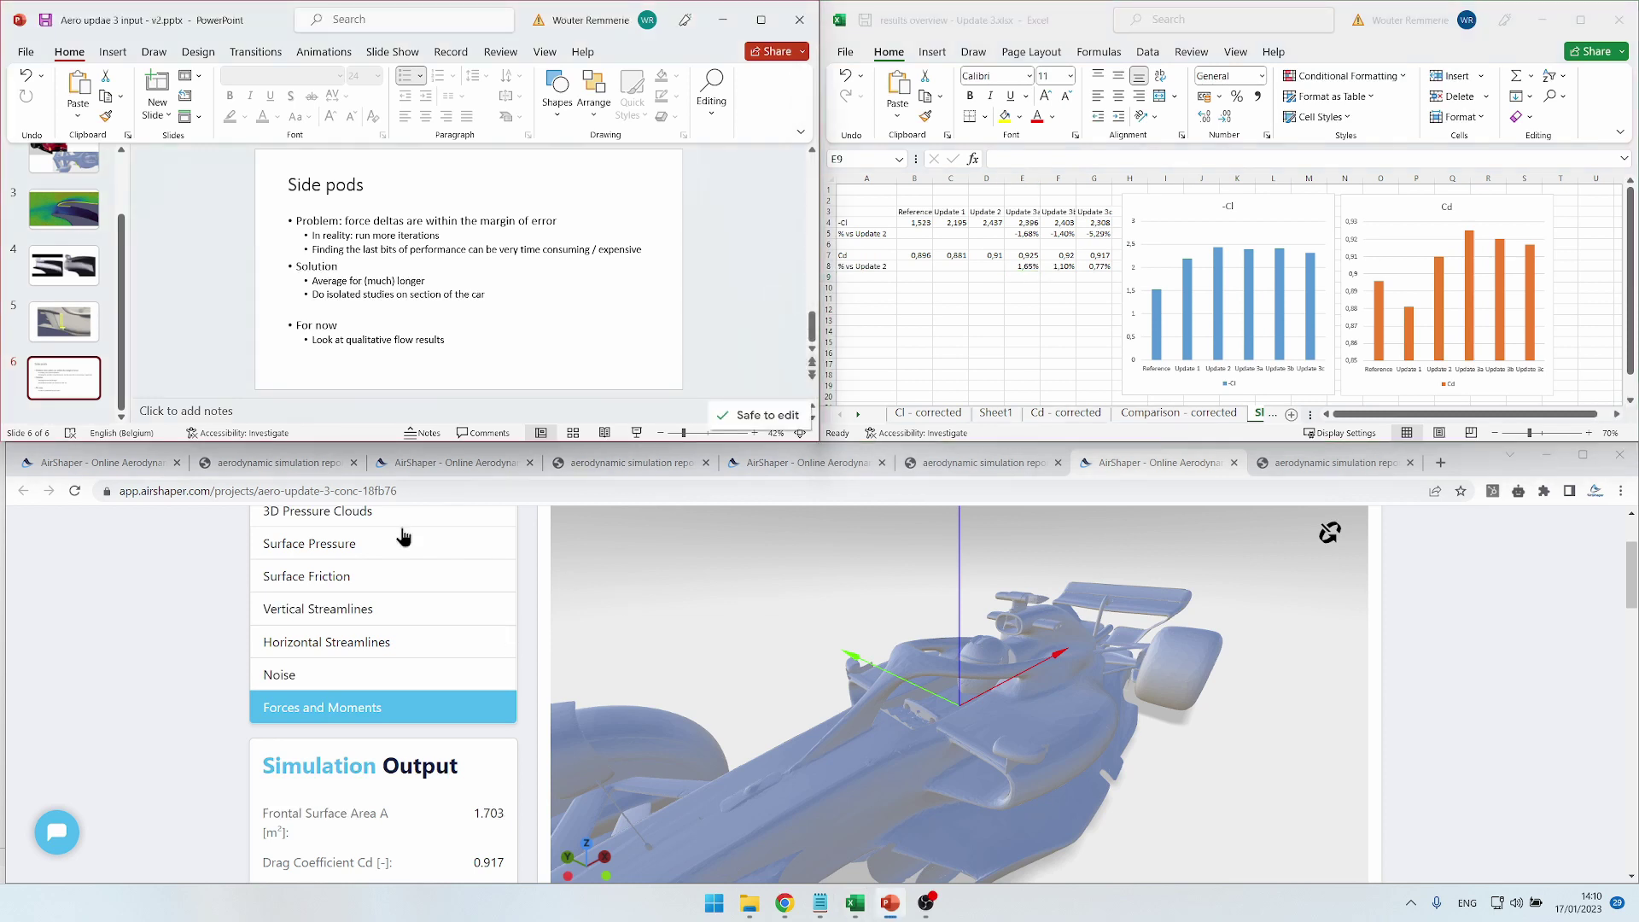
{"action": "left_click", "coordinate": [315, 466]}
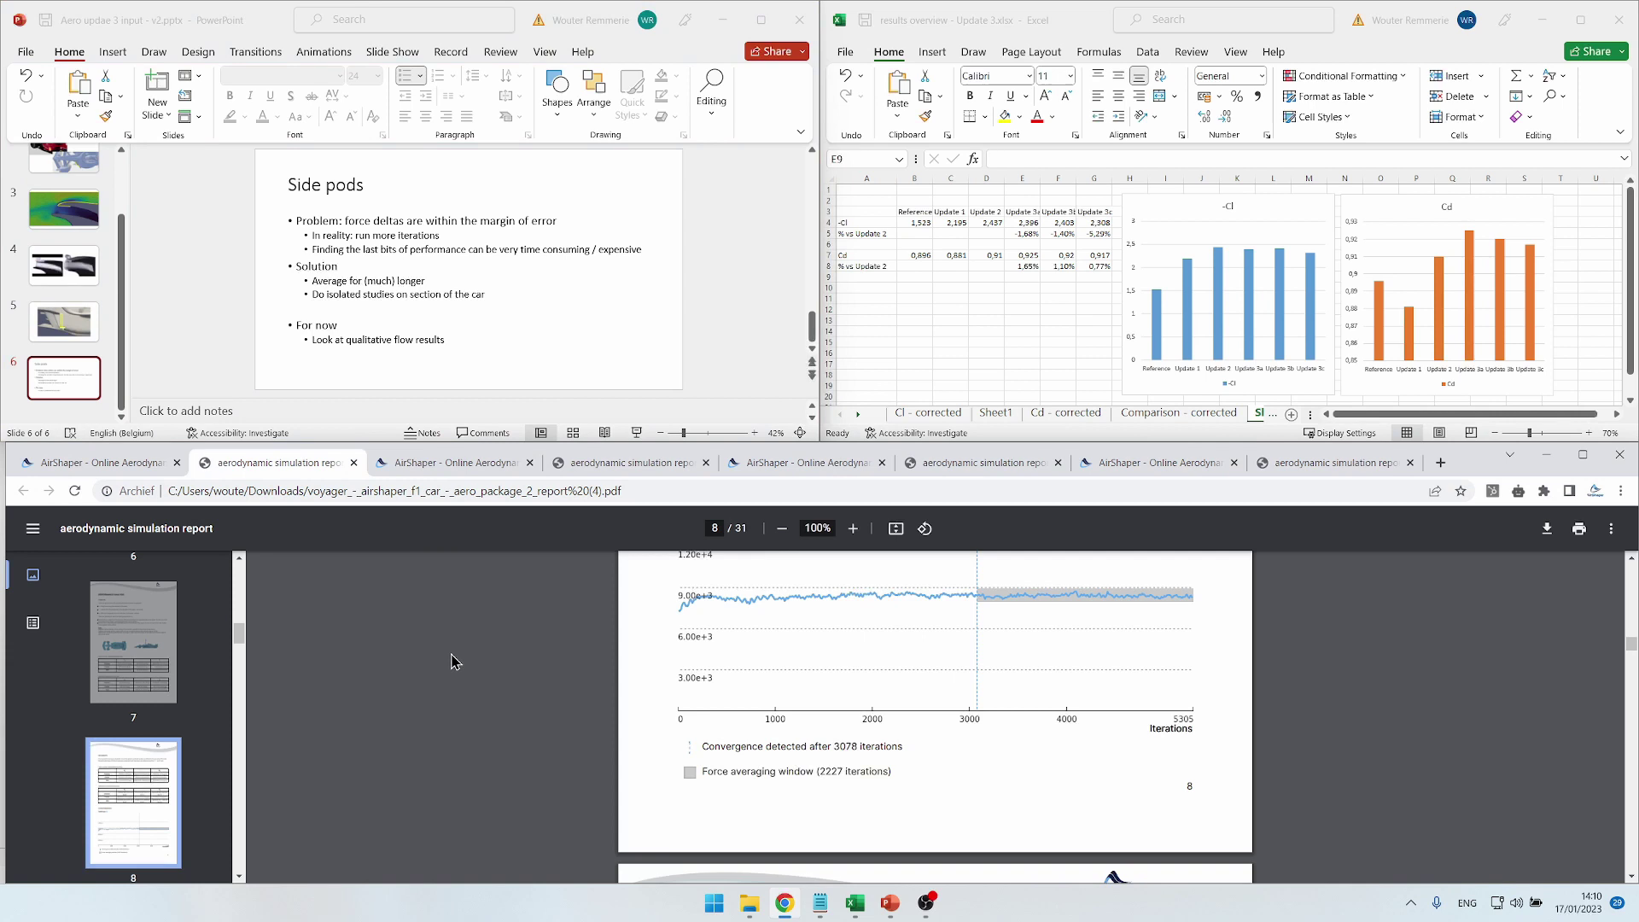
{"action": "scroll", "coordinate": [450, 678], "scroll_direction": "up", "scroll_amount": 2}
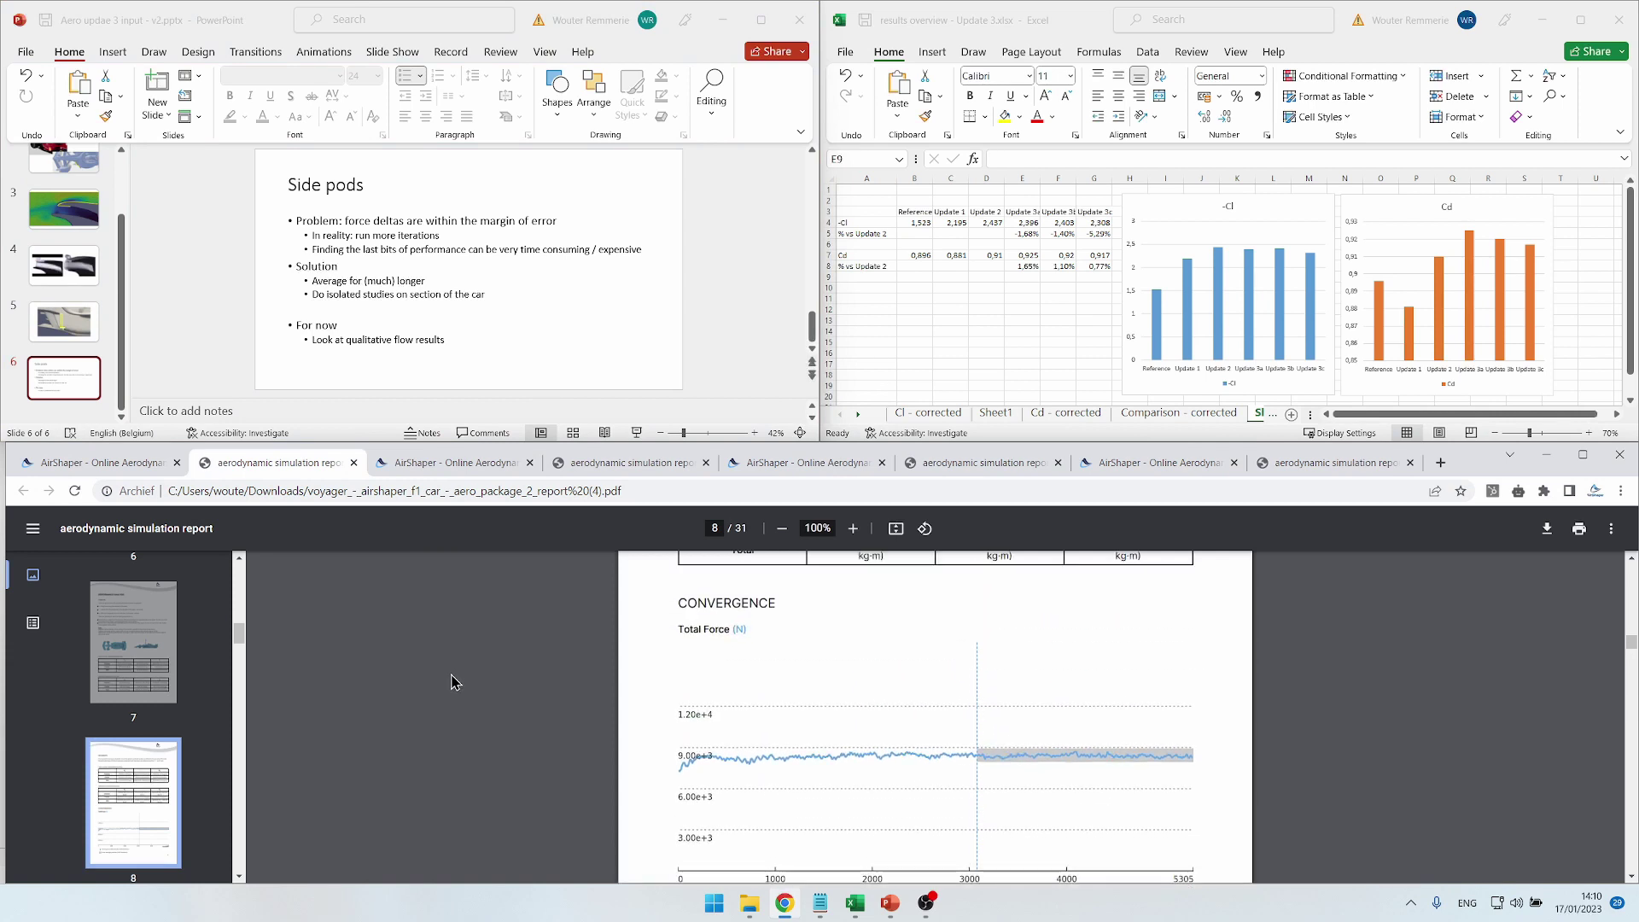
{"action": "scroll", "coordinate": [455, 683], "scroll_direction": "down", "scroll_amount": 1}
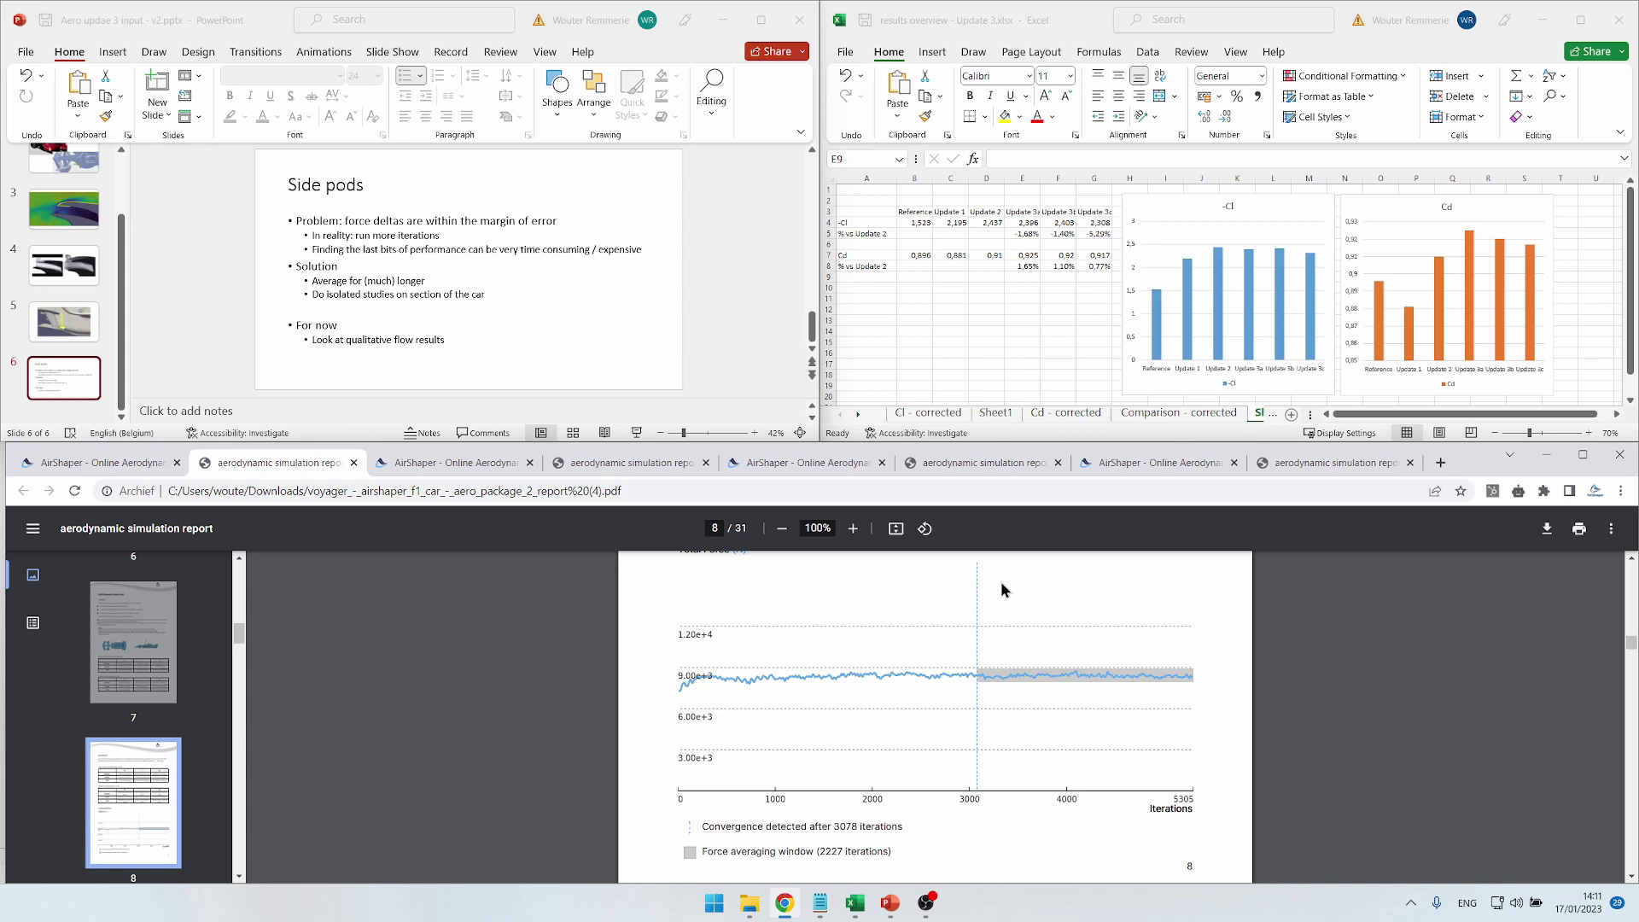
{"action": "left_click", "coordinate": [775, 322]}
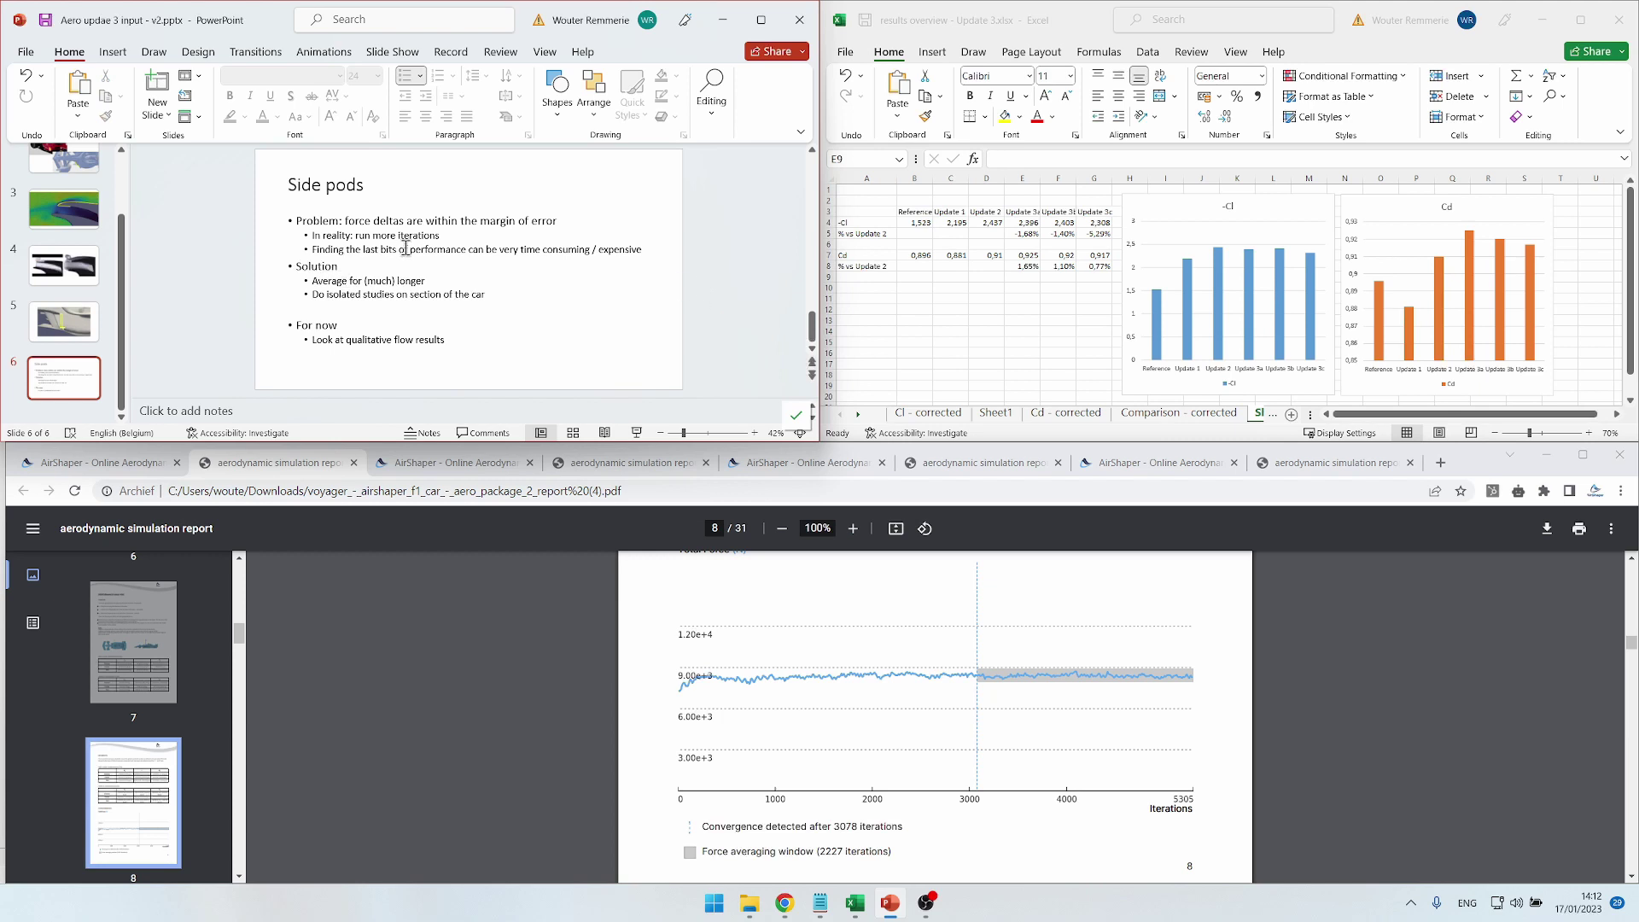
{"action": "left_click", "coordinate": [454, 234]}
{"action": "left_click", "coordinate": [393, 264]}
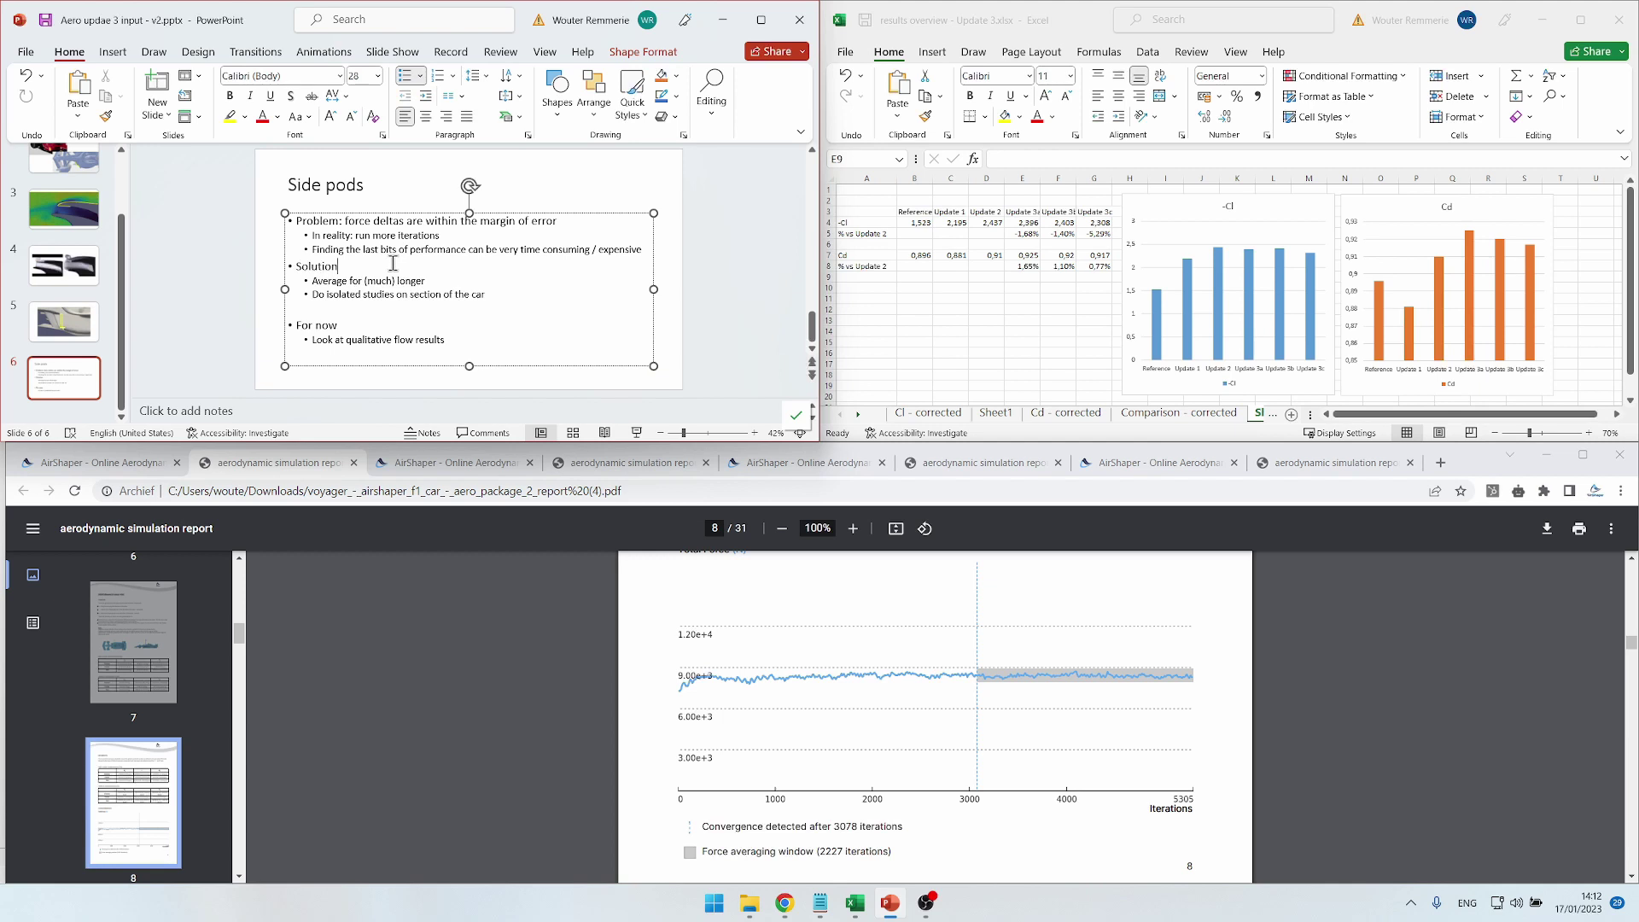
{"action": "left_click", "coordinate": [427, 685]}
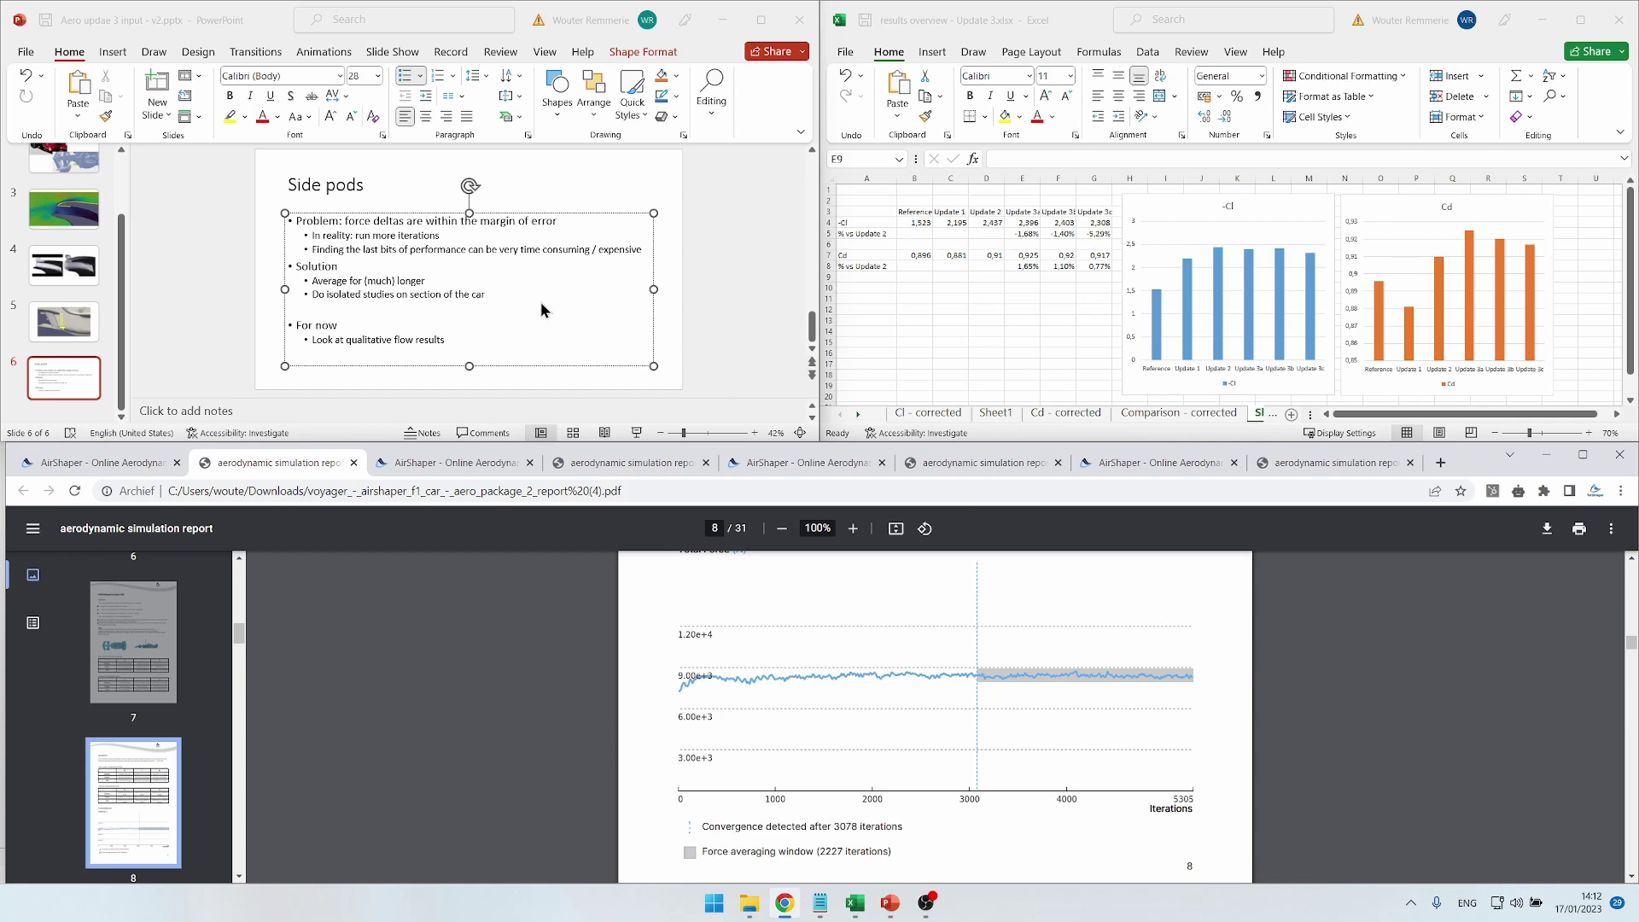
{"action": "left_click", "coordinate": [515, 298]}
{"action": "left_click", "coordinate": [505, 296]}
Step: Return to the voyager project and orbit the car from several angles to inspect its pressure clouds
{"action": "left_click", "coordinate": [152, 463]}
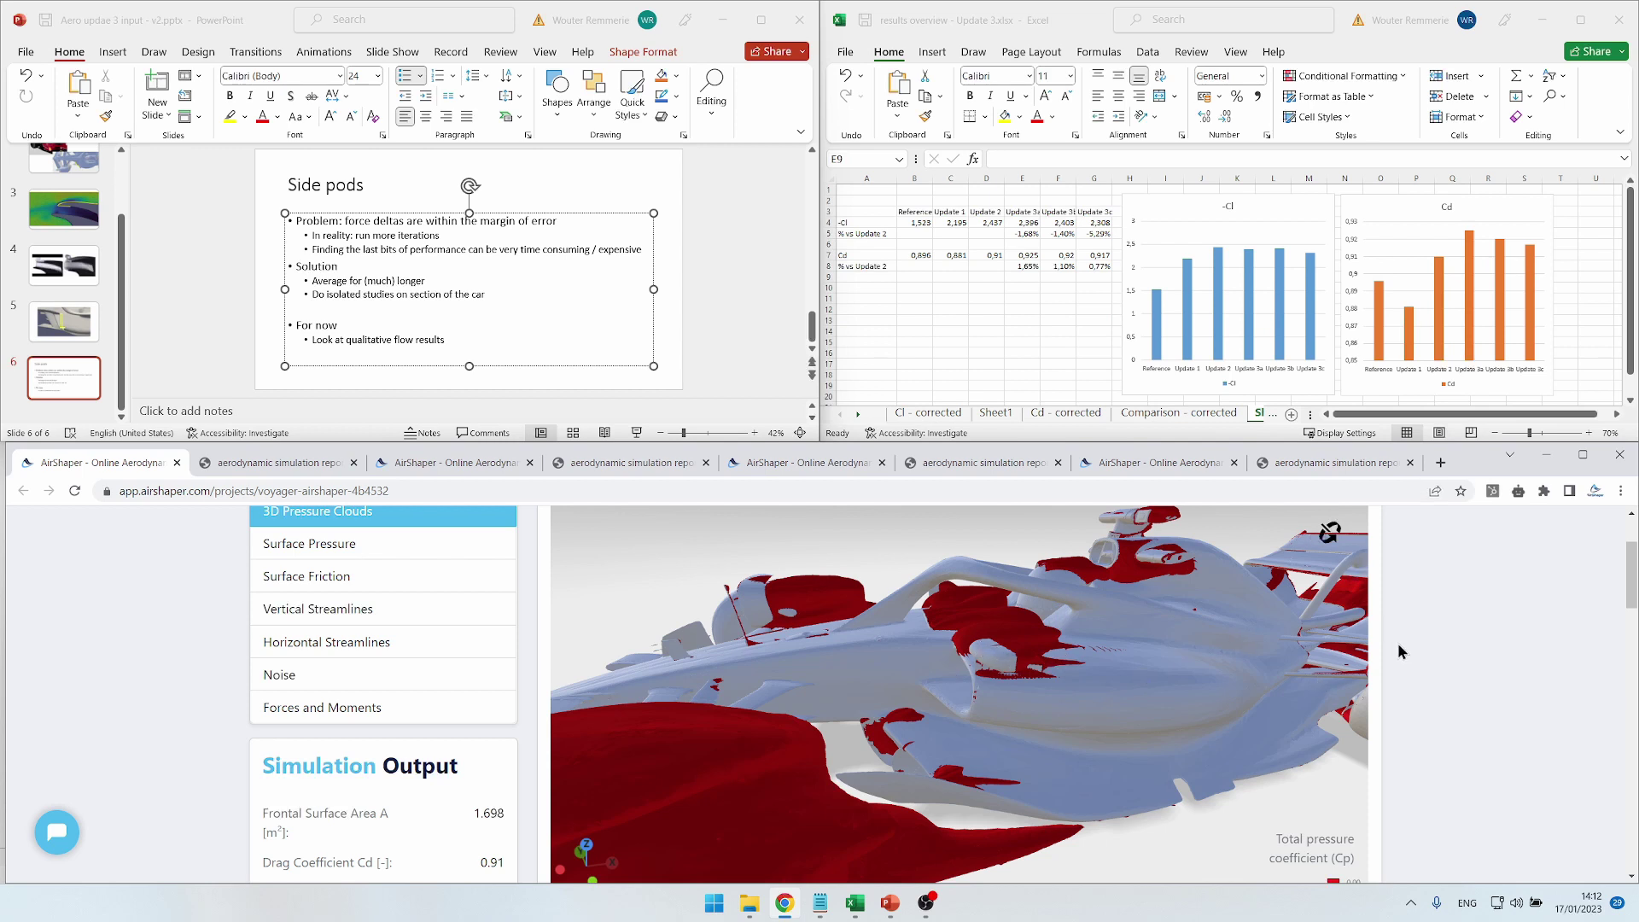
{"action": "left_click_drag", "start_coordinate": [1155, 687], "coordinate": [1221, 703]}
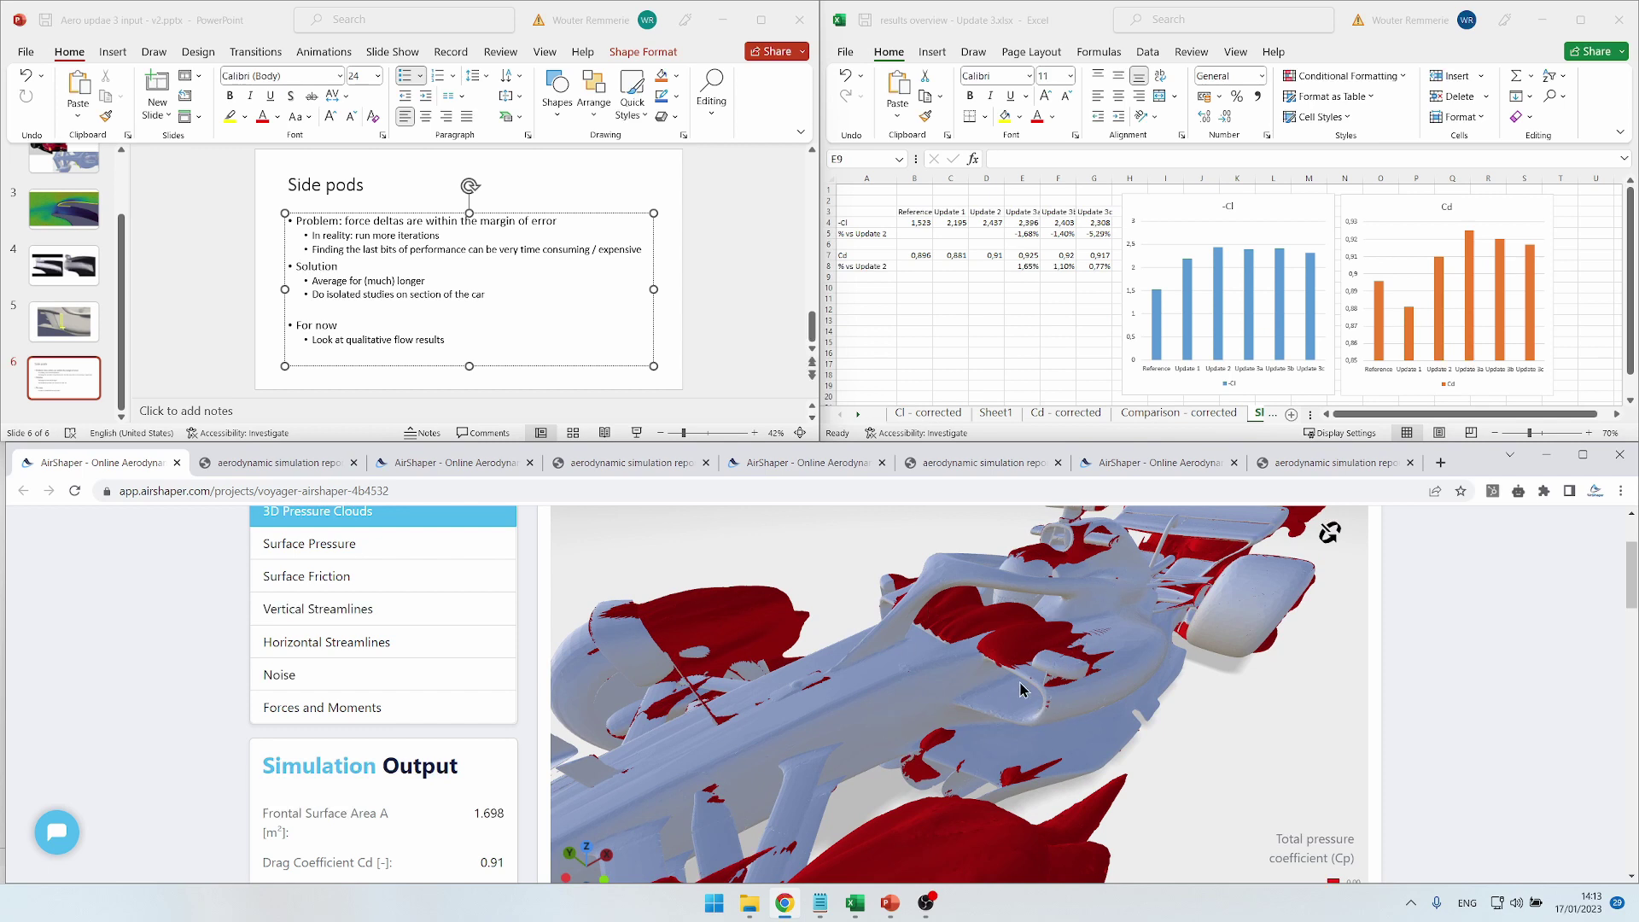
{"action": "left_click_drag", "start_coordinate": [1022, 689], "coordinate": [1114, 736]}
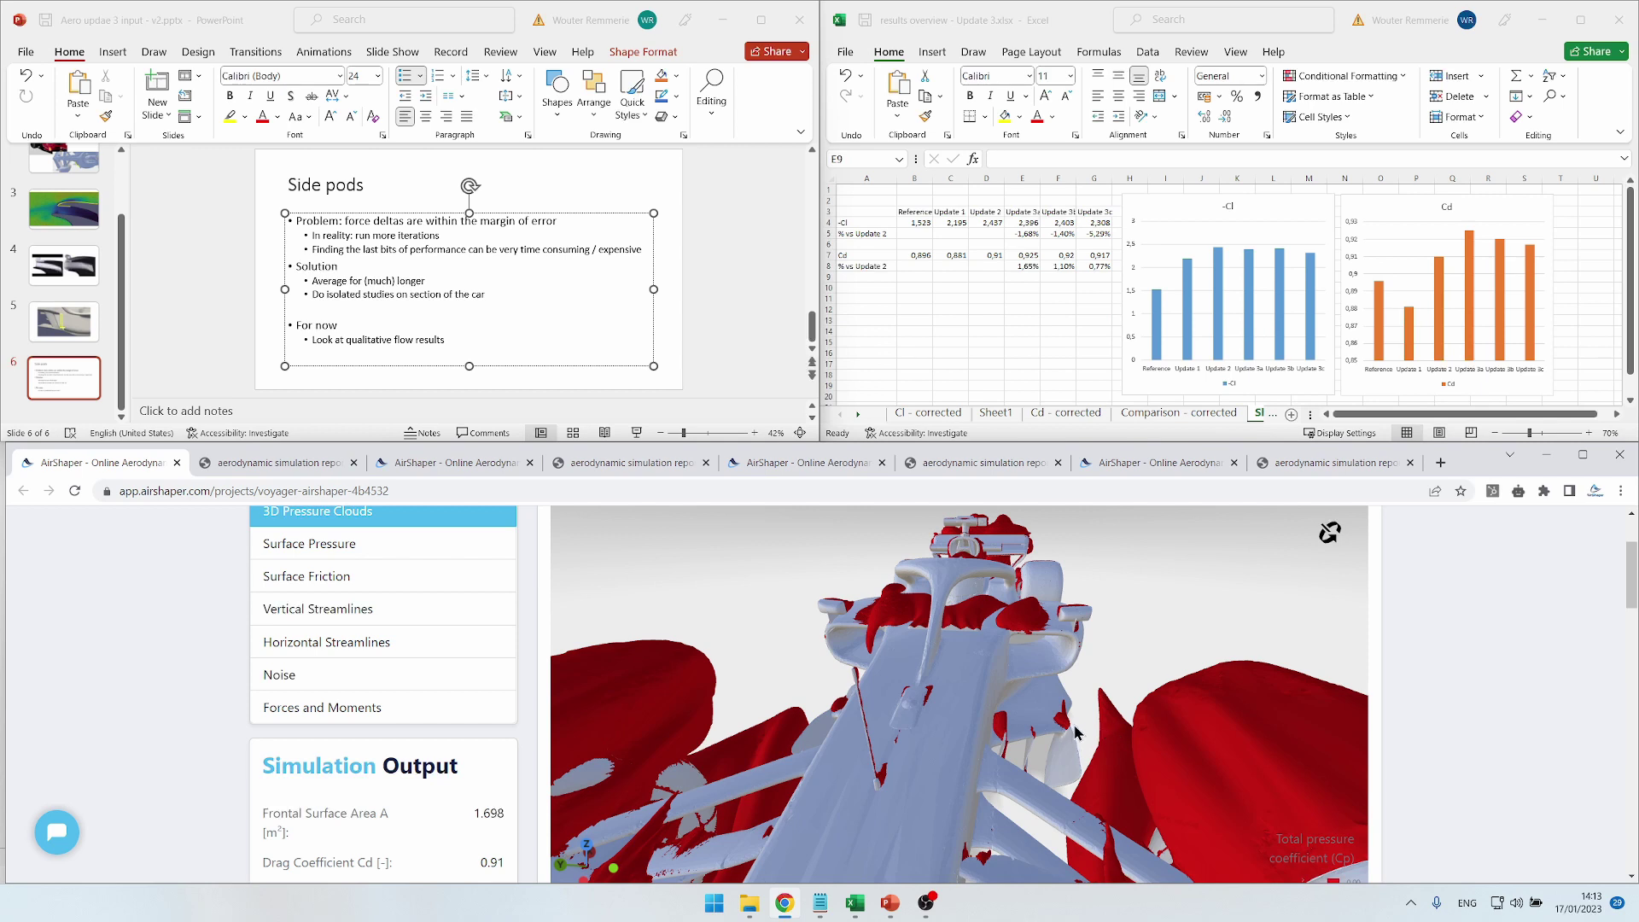
{"action": "left_click_drag", "start_coordinate": [1004, 677], "coordinate": [872, 686]}
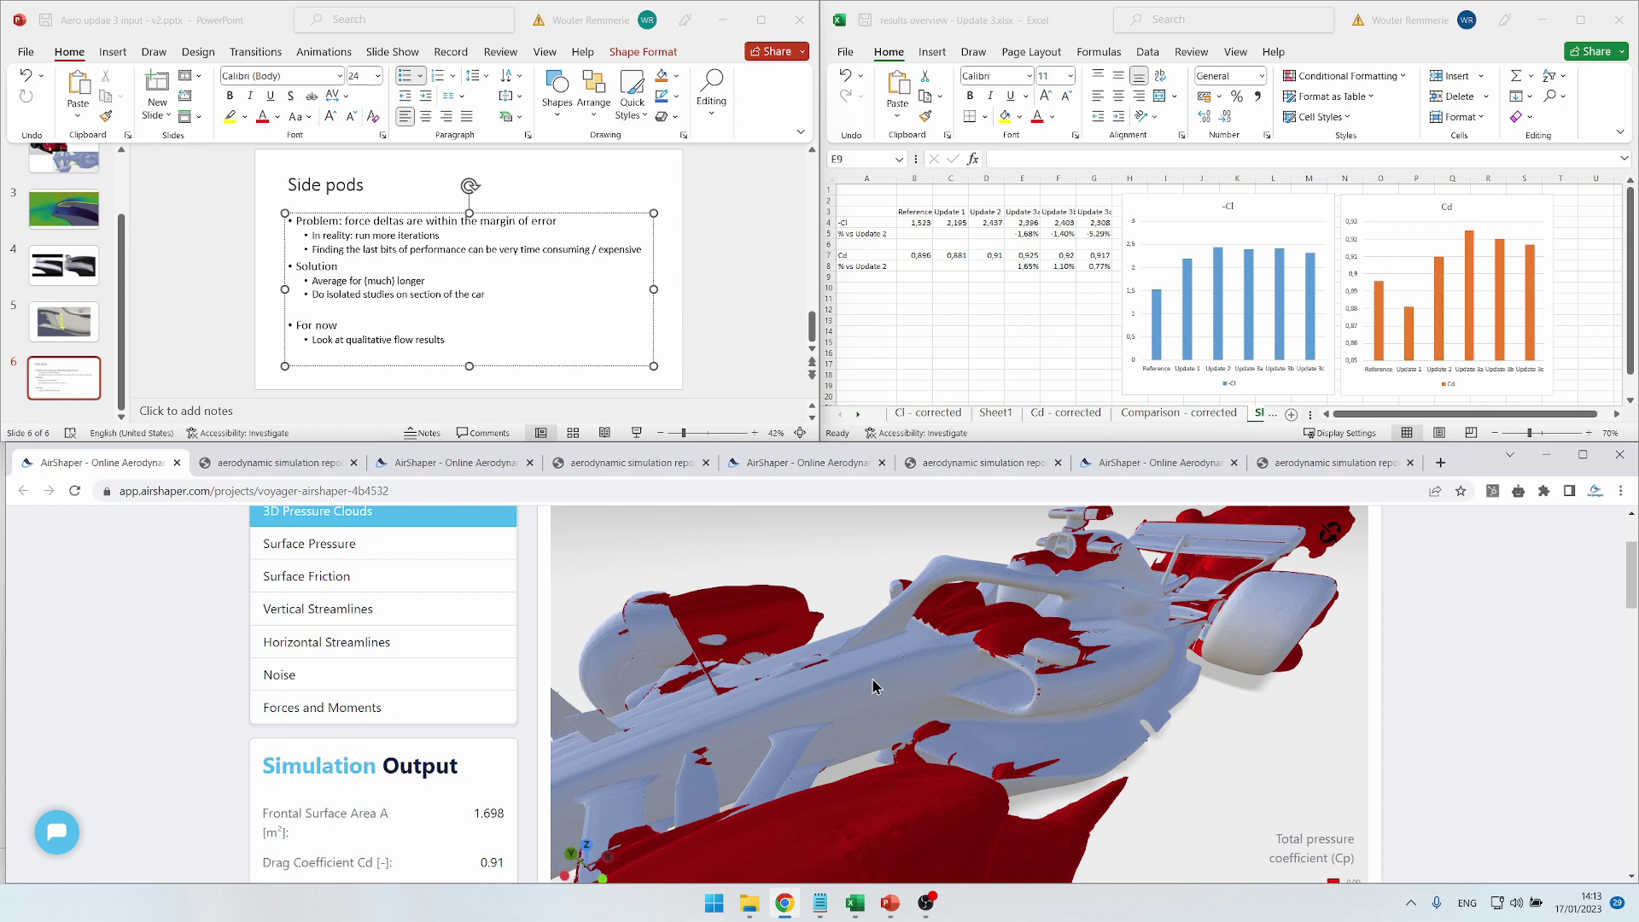
{"action": "left_click_drag", "start_coordinate": [890, 670], "coordinate": [1019, 641]}
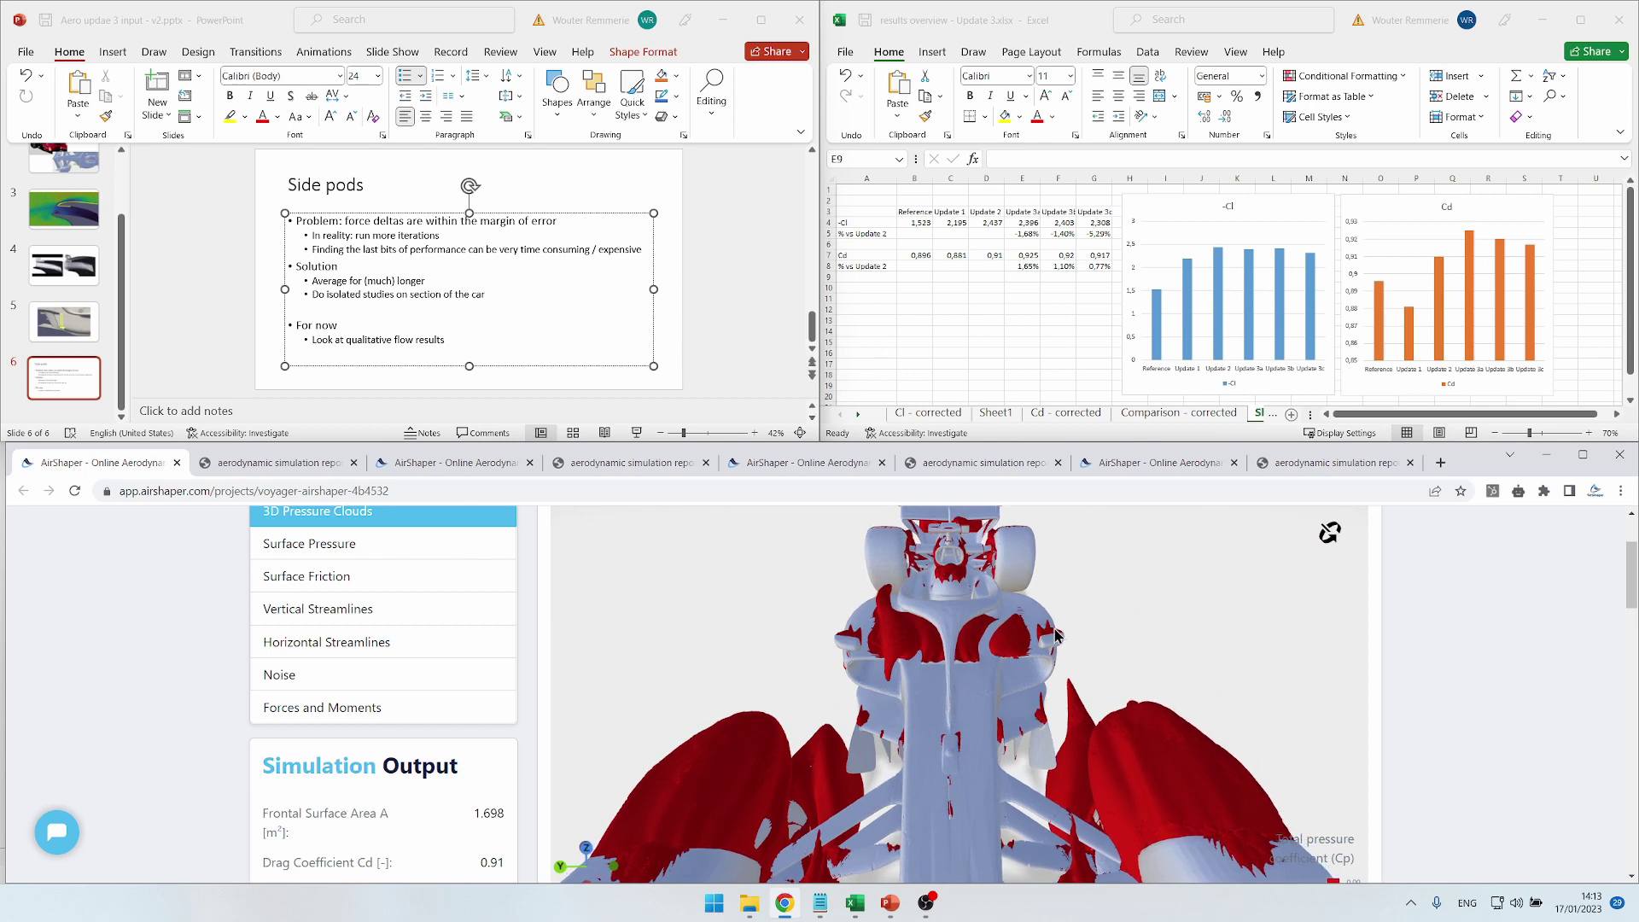
{"action": "left_click_drag", "start_coordinate": [1016, 627], "coordinate": [1018, 551]}
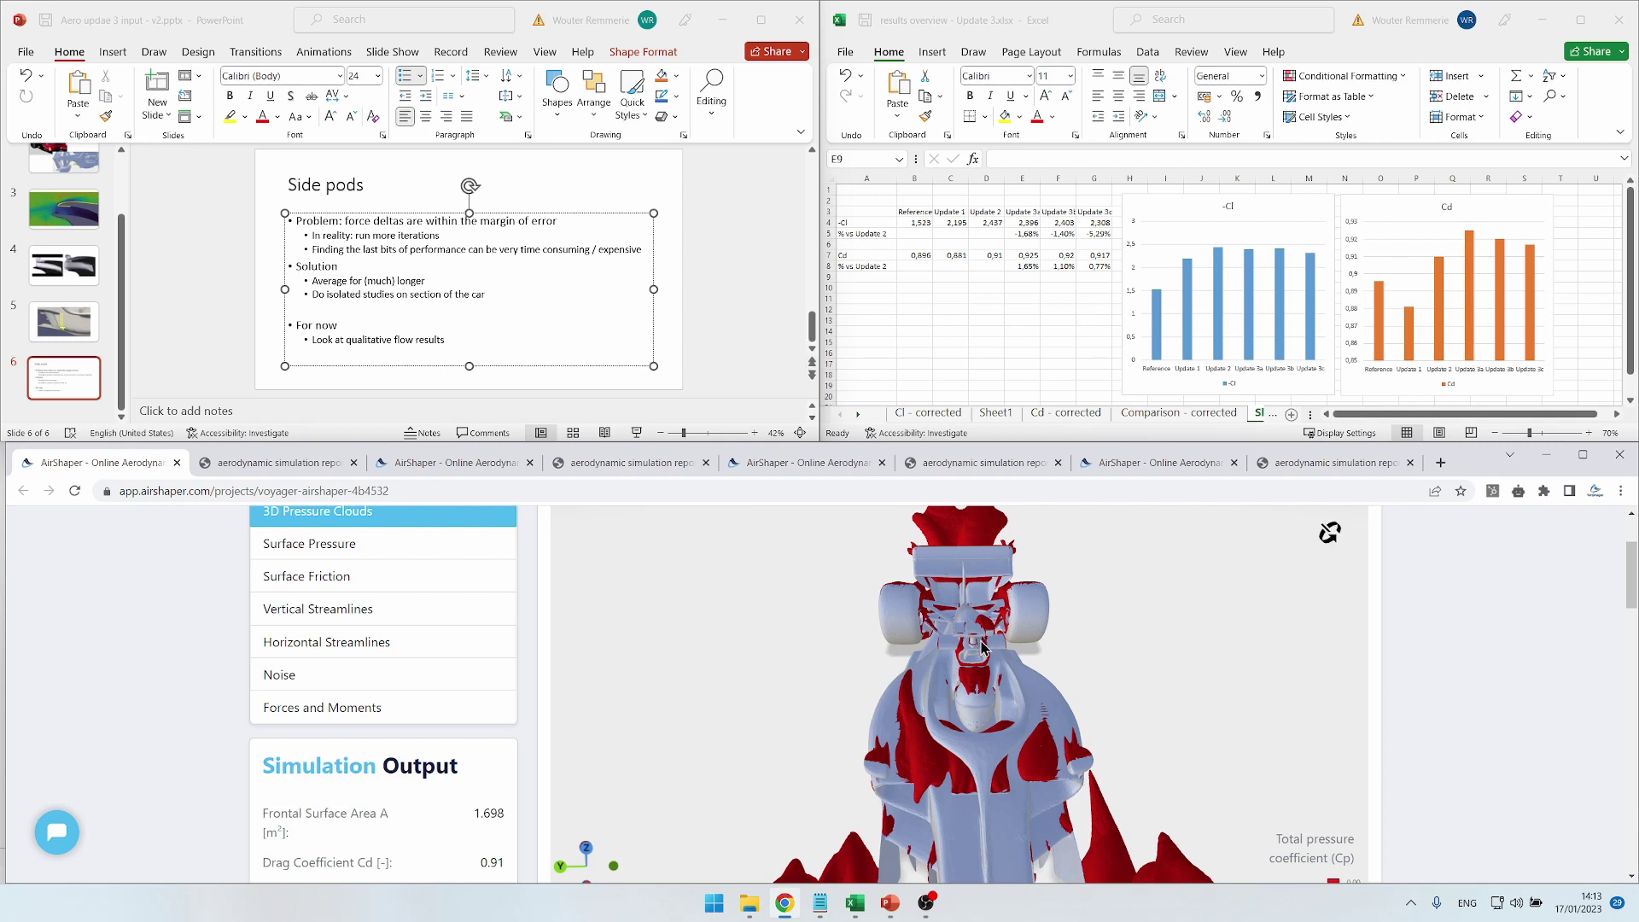
{"action": "left_click_drag", "start_coordinate": [982, 646], "coordinate": [845, 715]}
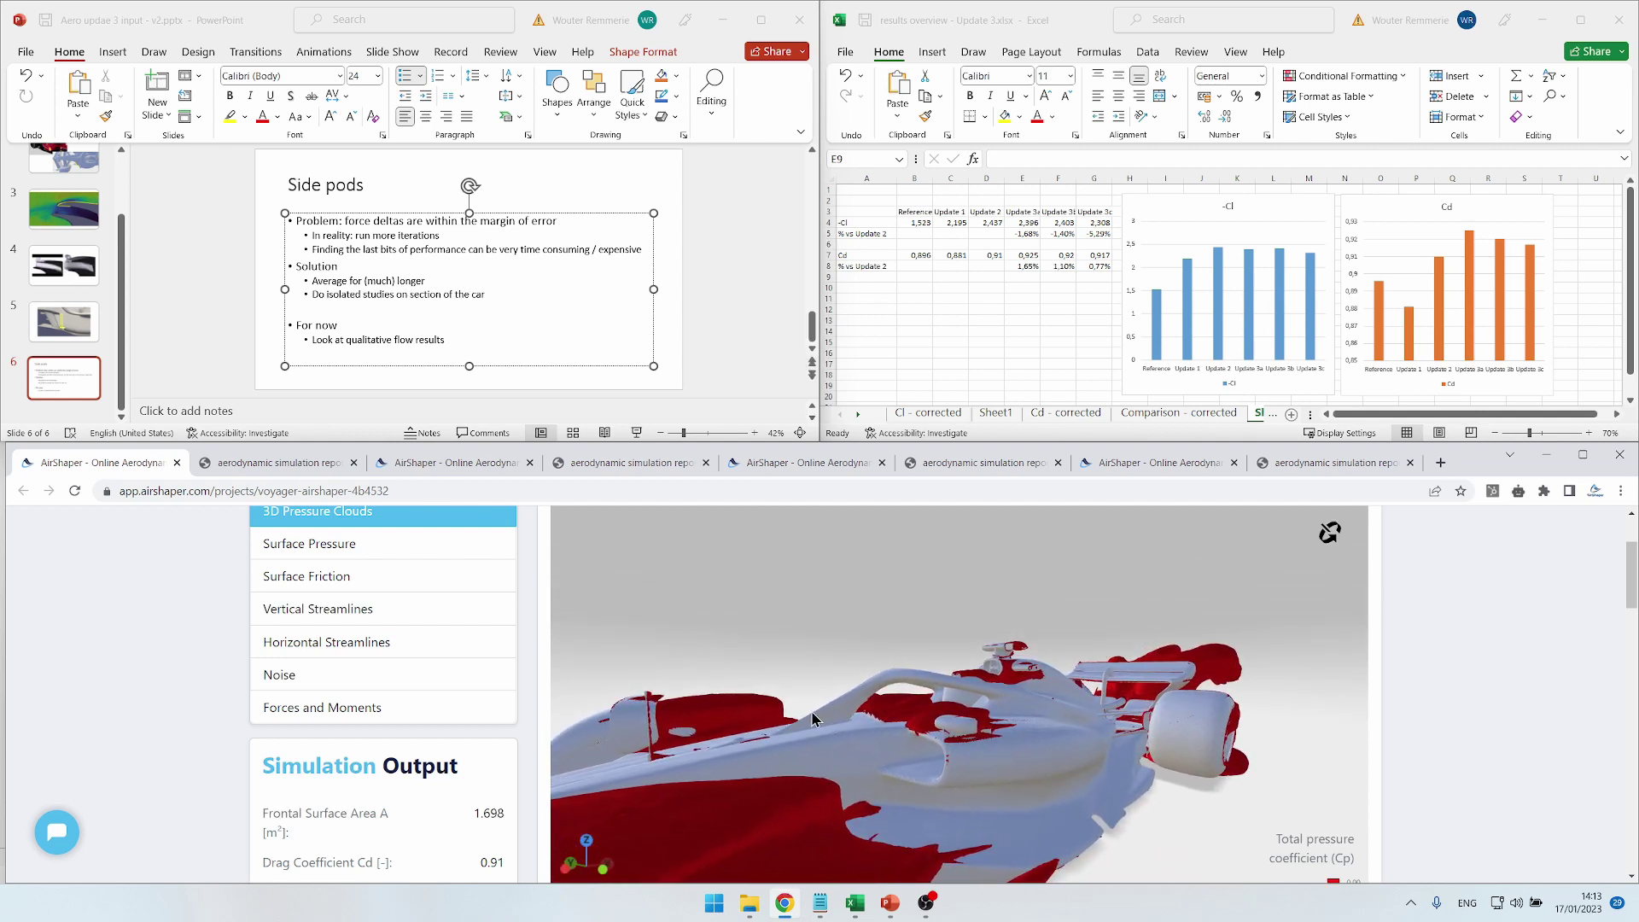
Step: Orbit the voyager car to a top-down view of the red pressure clouds over cockpit and side pods
{"action": "left_click", "coordinate": [717, 335]}
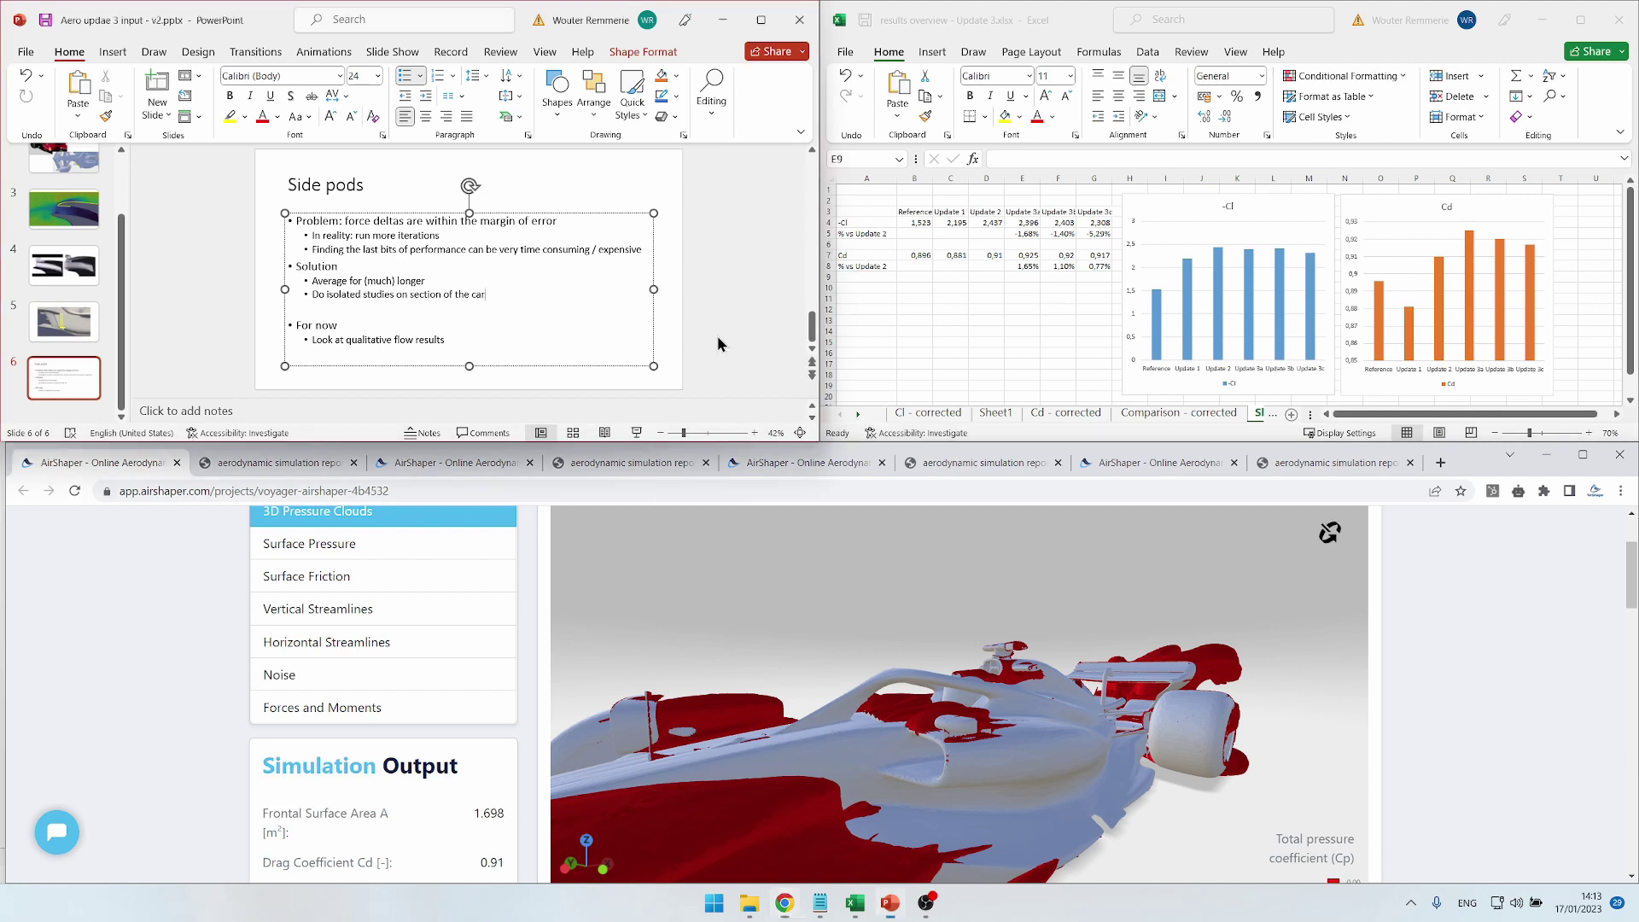
{"action": "left_click", "coordinate": [913, 304]}
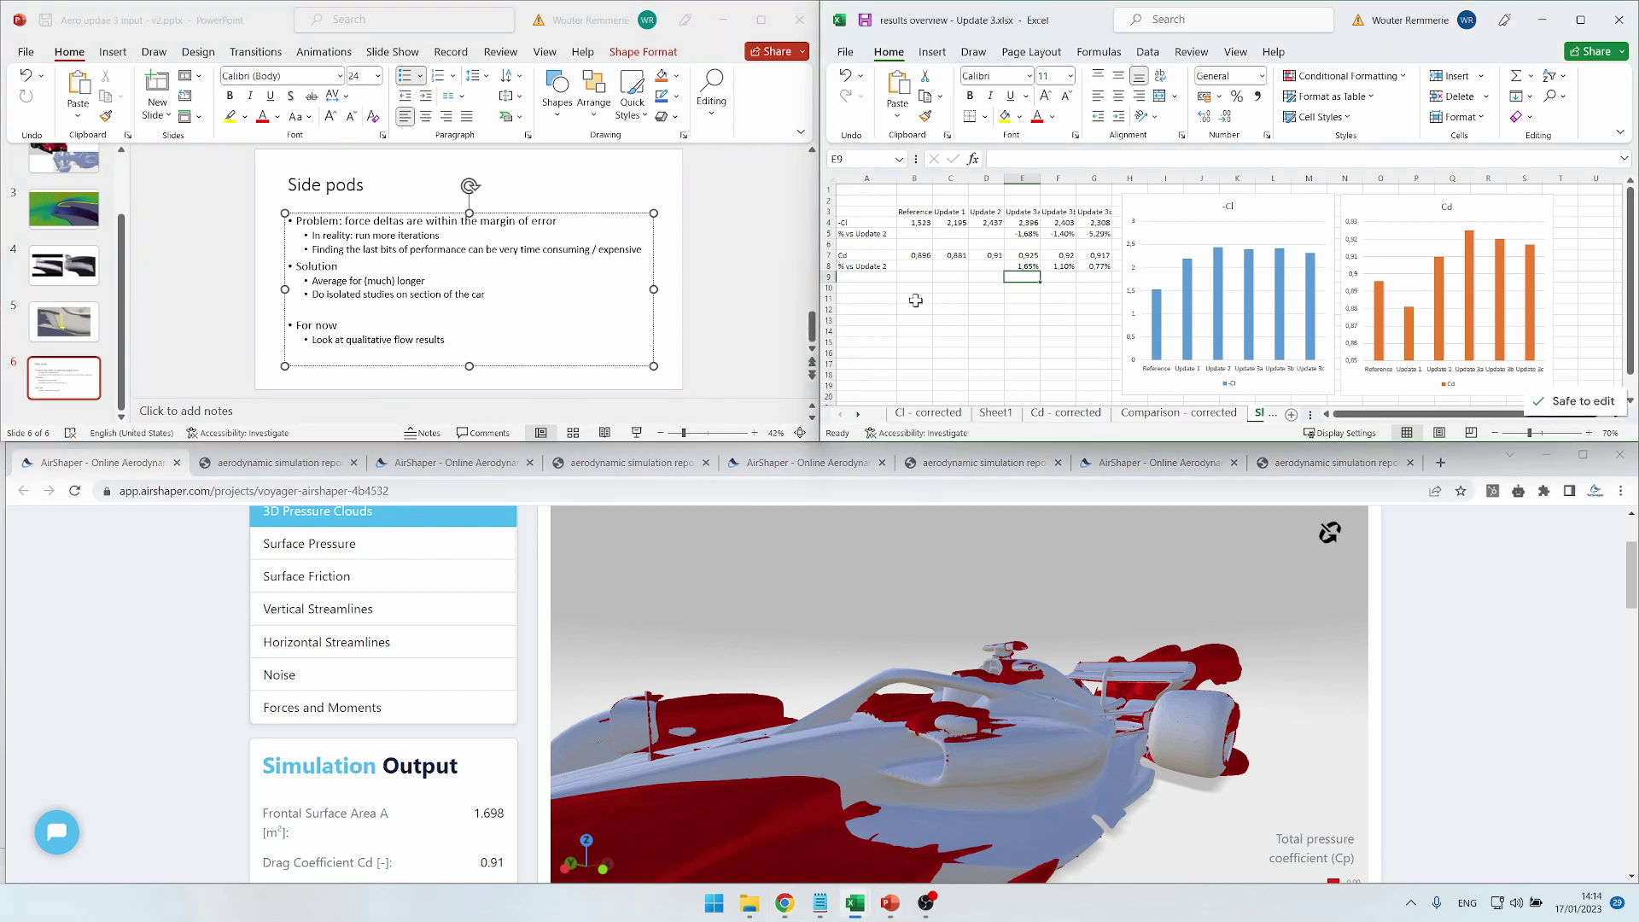
{"action": "left_click", "coordinate": [780, 310]}
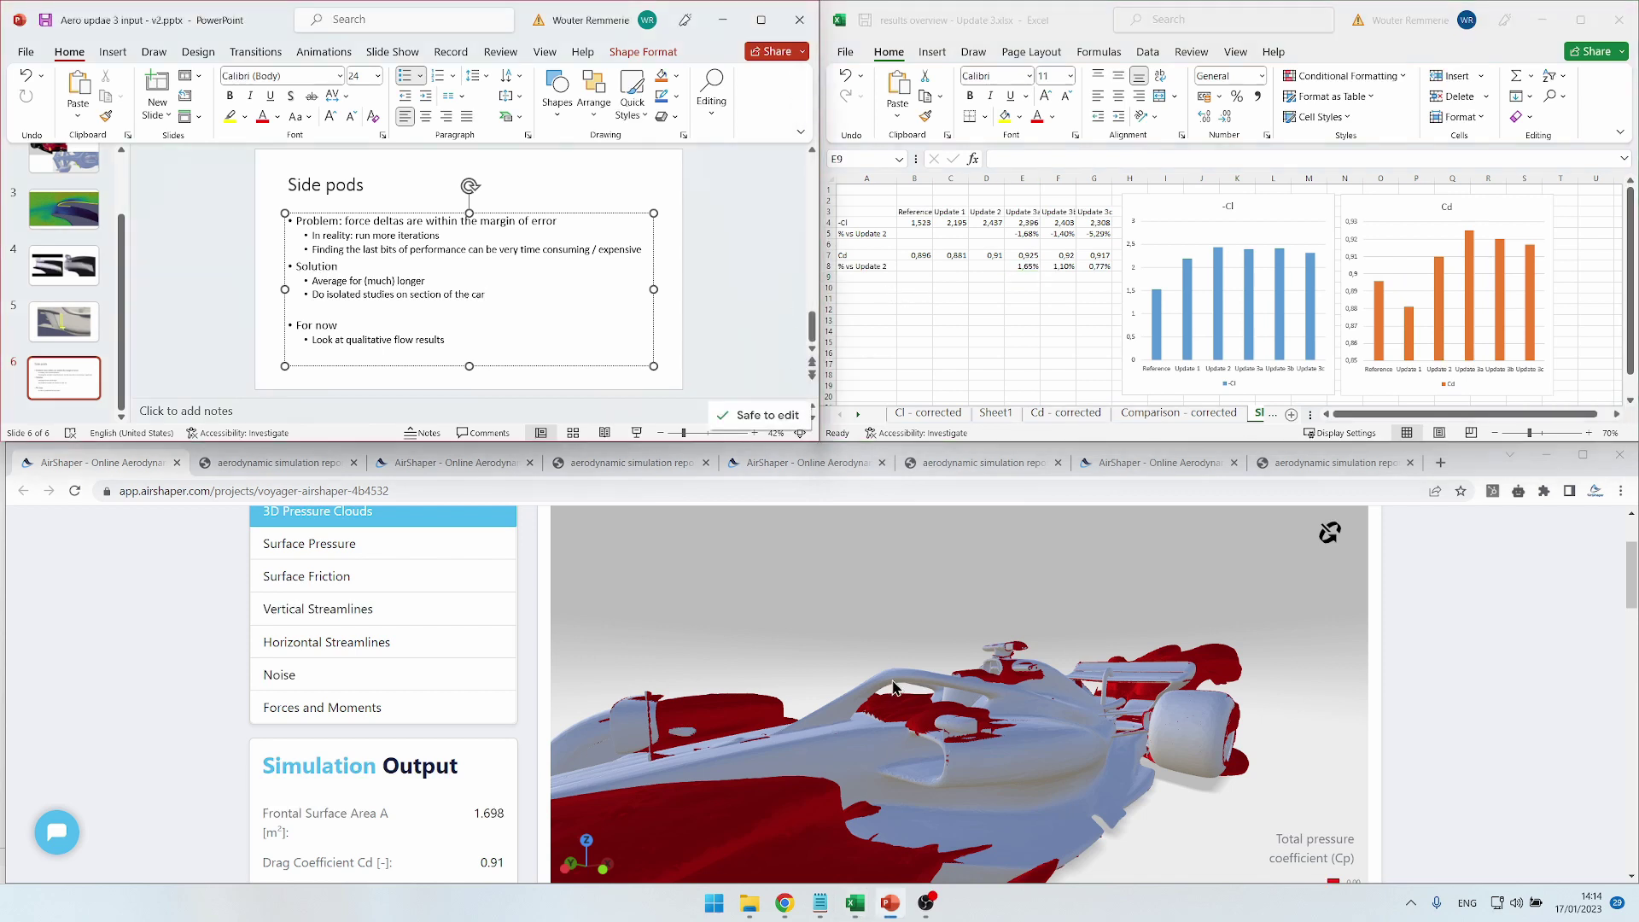
{"action": "left_click_drag", "start_coordinate": [893, 686], "coordinate": [865, 720]}
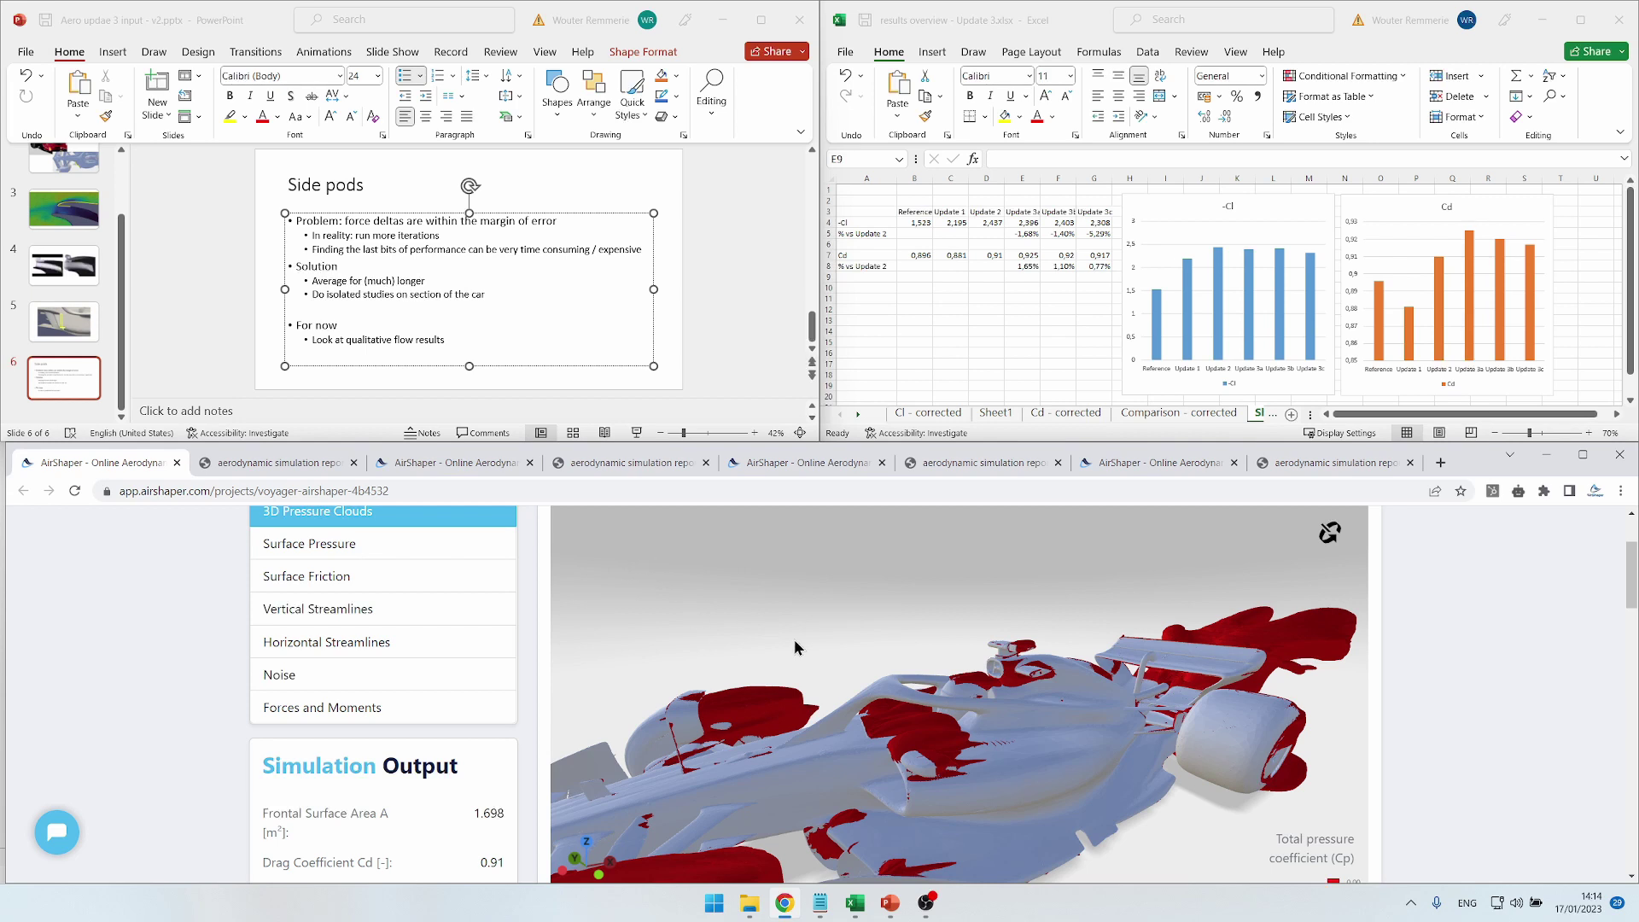
{"action": "left_click_drag", "start_coordinate": [795, 647], "coordinate": [905, 695]}
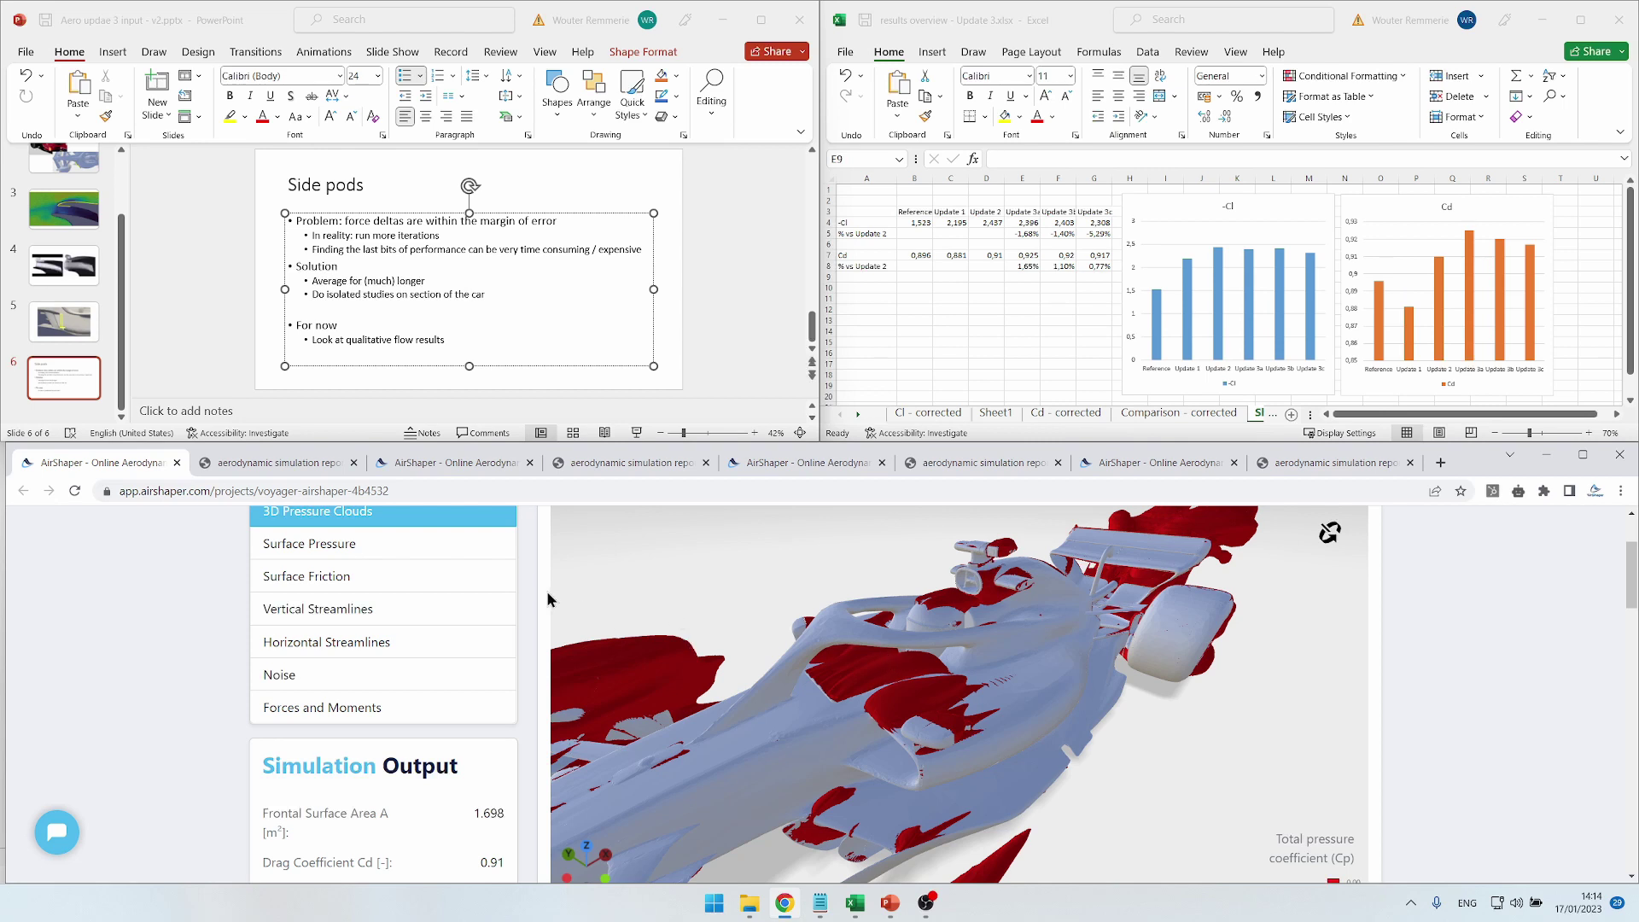
{"action": "left_click_drag", "start_coordinate": [1023, 762], "coordinate": [1040, 713]}
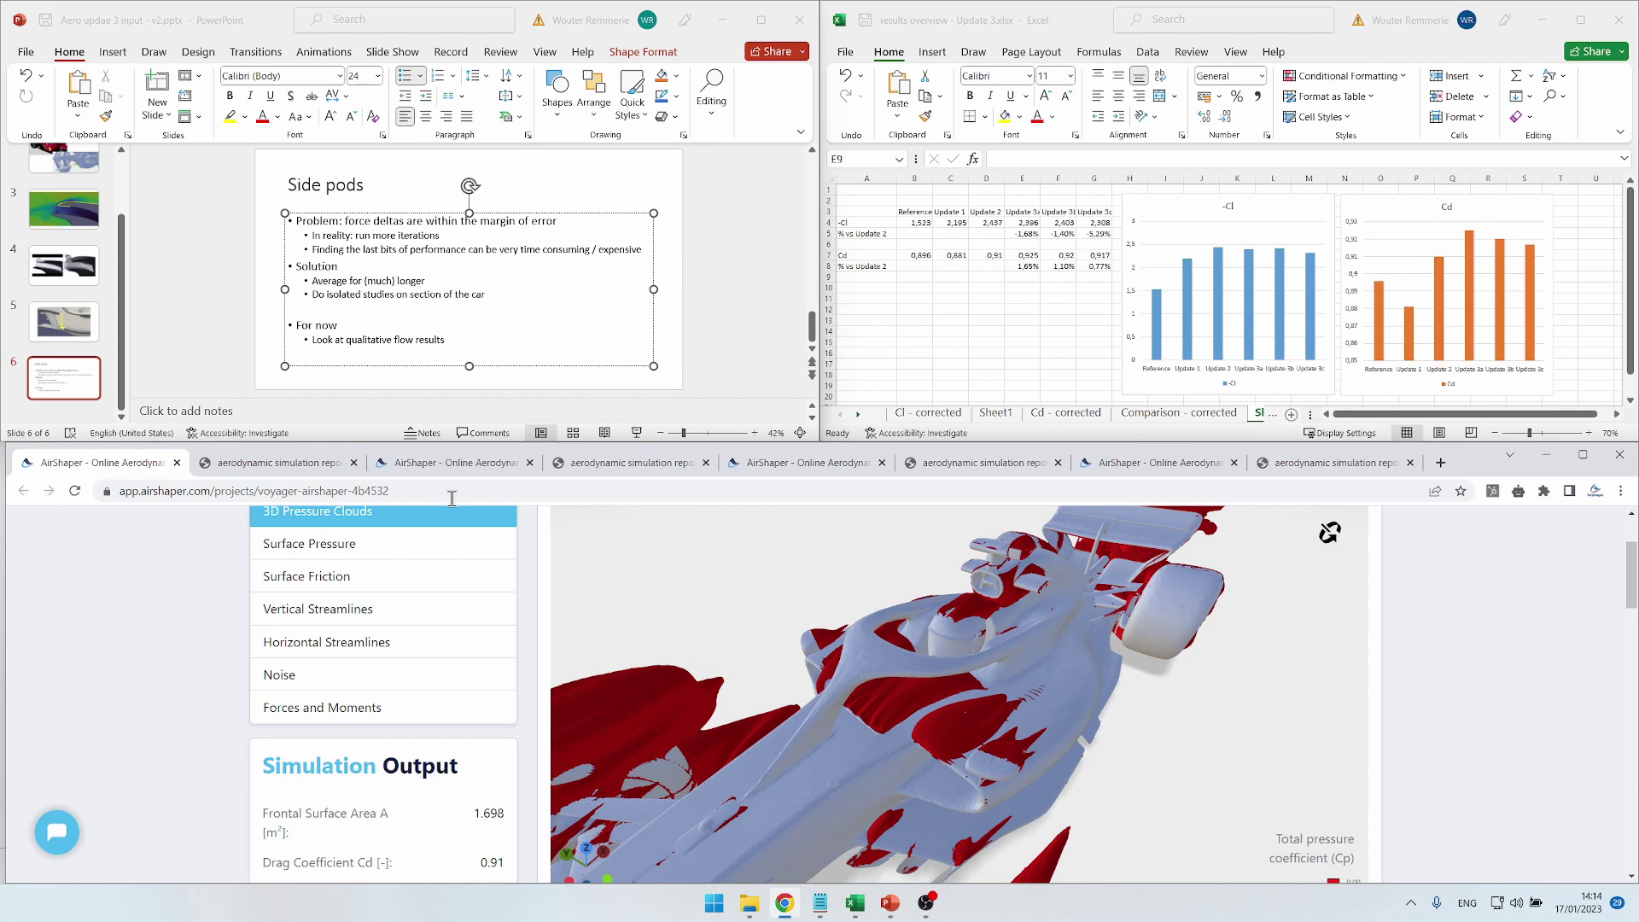
Step: Show the afd350 concept's 3D pressure clouds (Cd 0.925) and orbit toward a nose-on view
{"action": "left_click", "coordinate": [458, 464]}
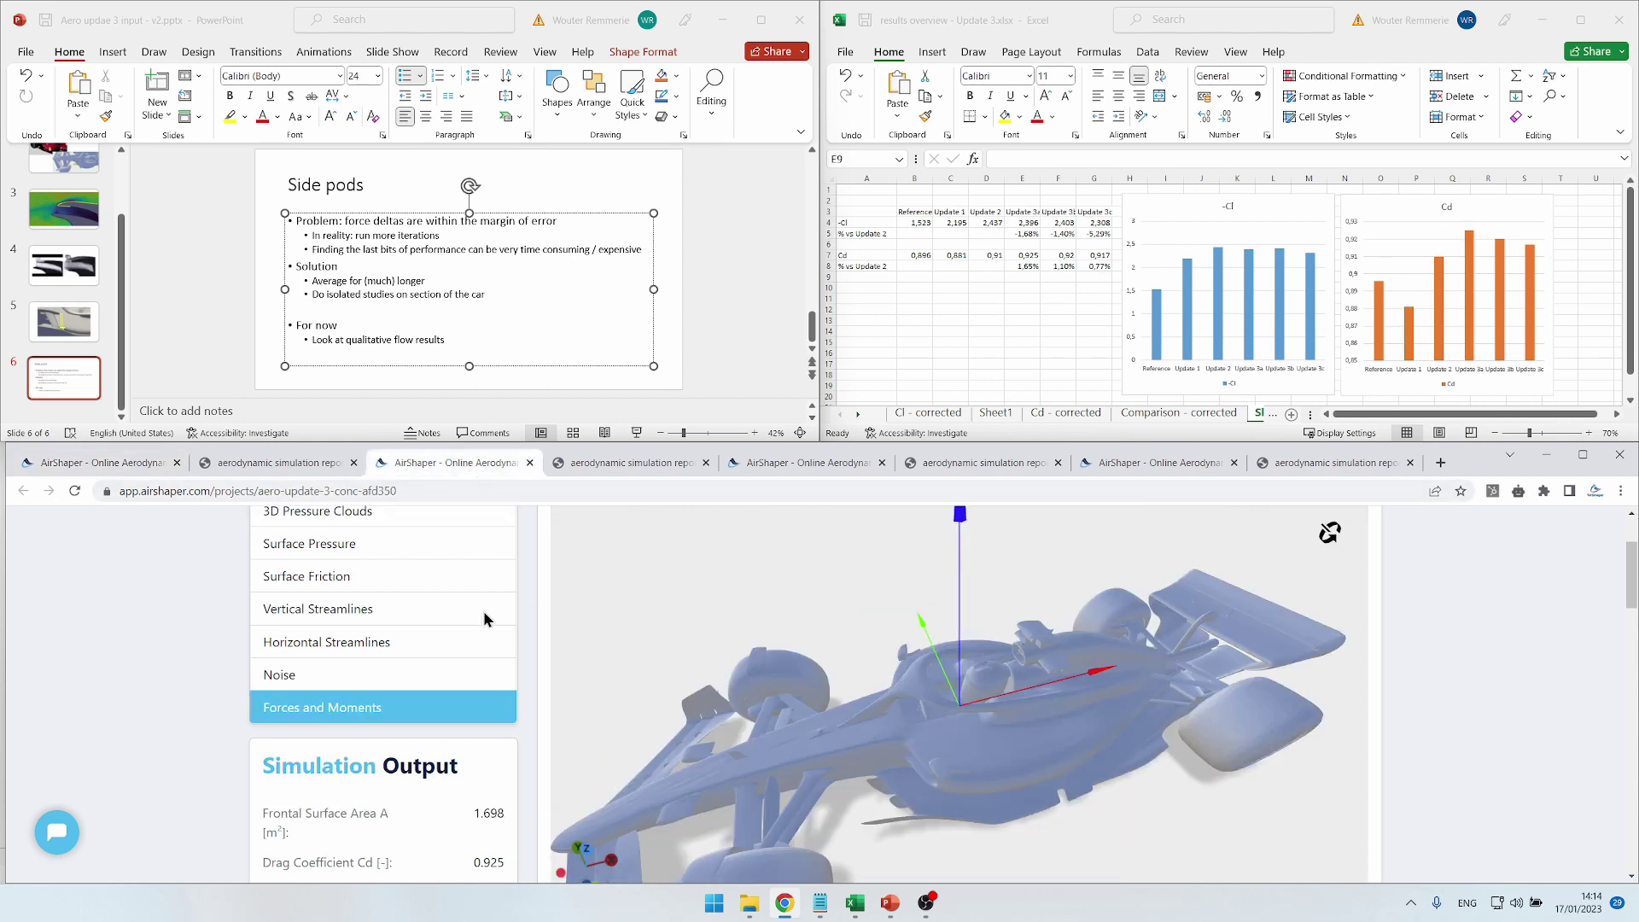
{"action": "left_click", "coordinate": [362, 512]}
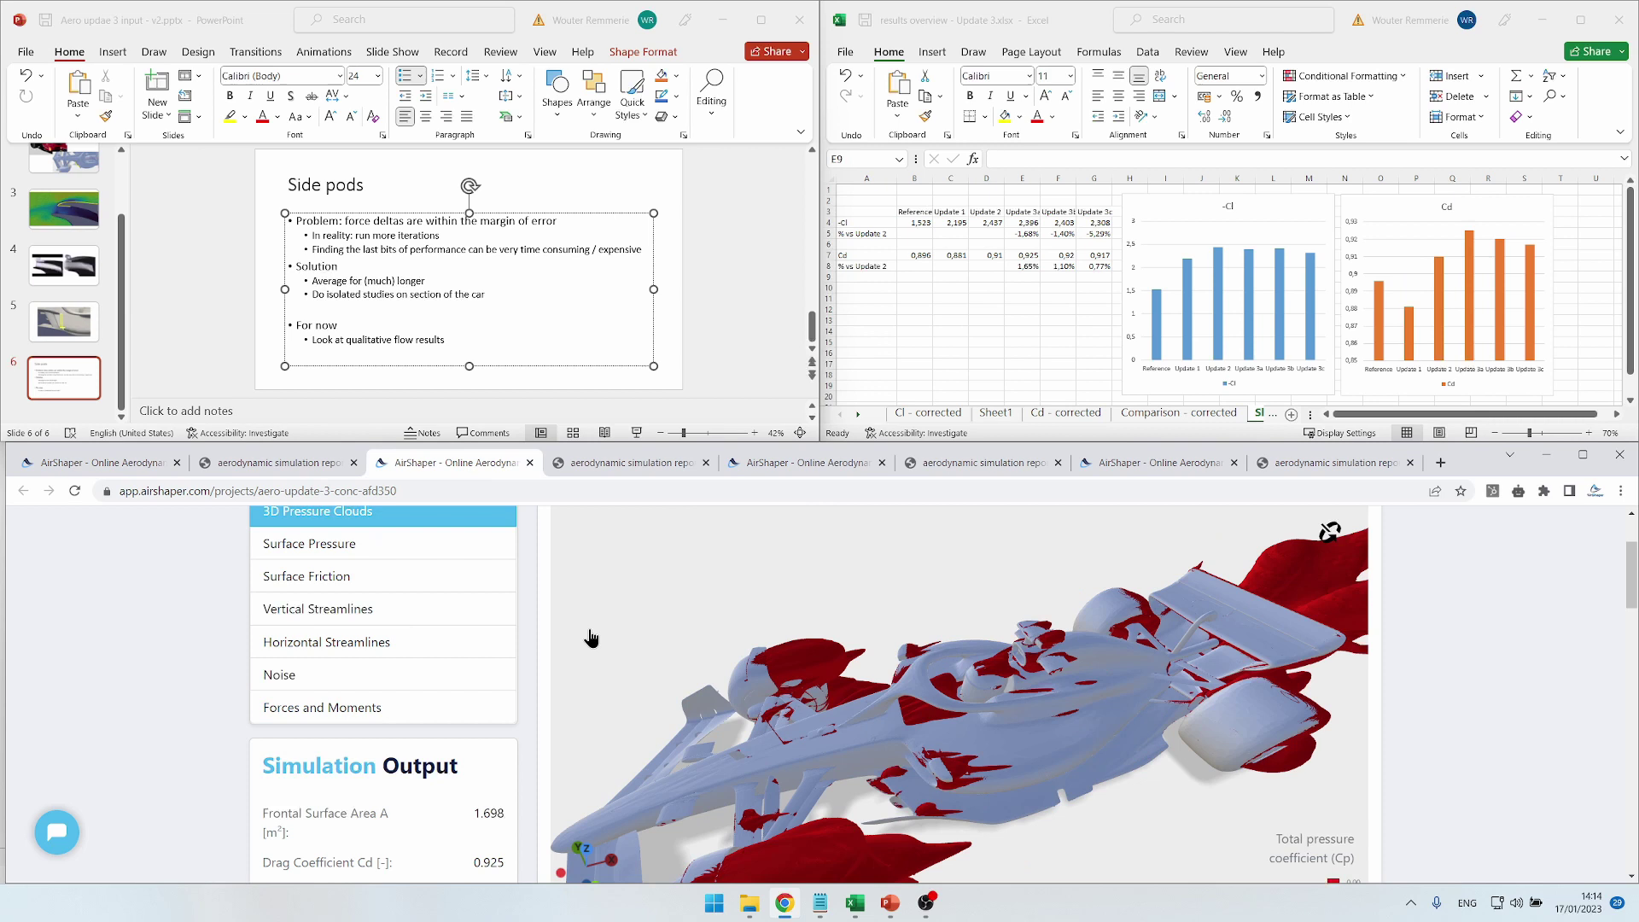
{"action": "left_click_drag", "start_coordinate": [803, 676], "coordinate": [938, 674]}
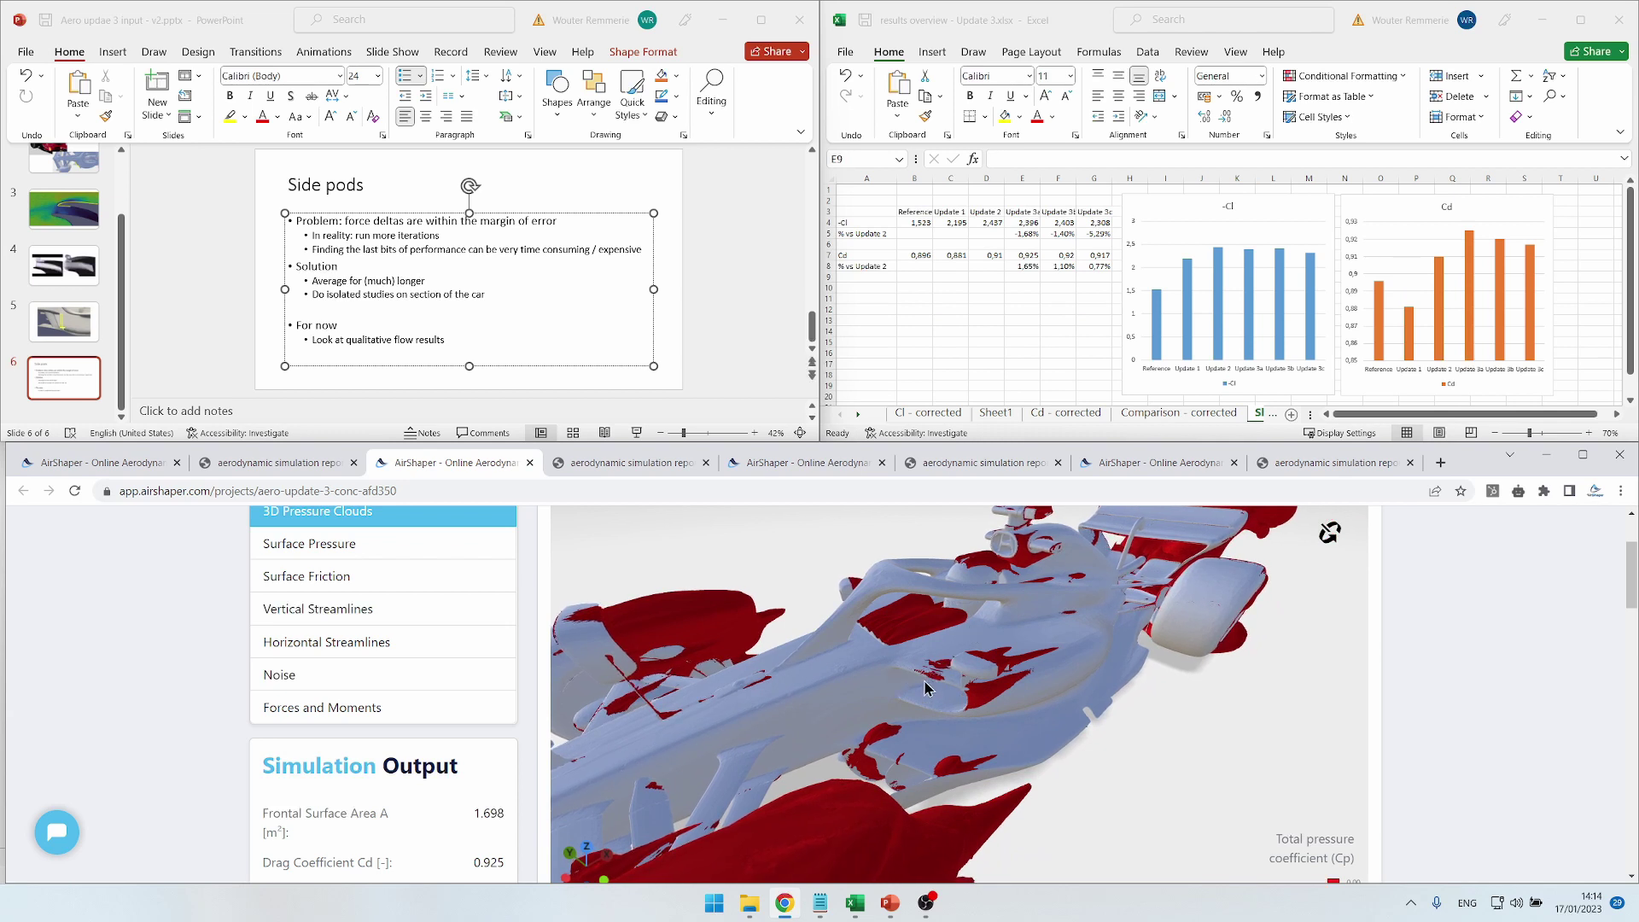
{"action": "left_click_drag", "start_coordinate": [944, 692], "coordinate": [960, 731]}
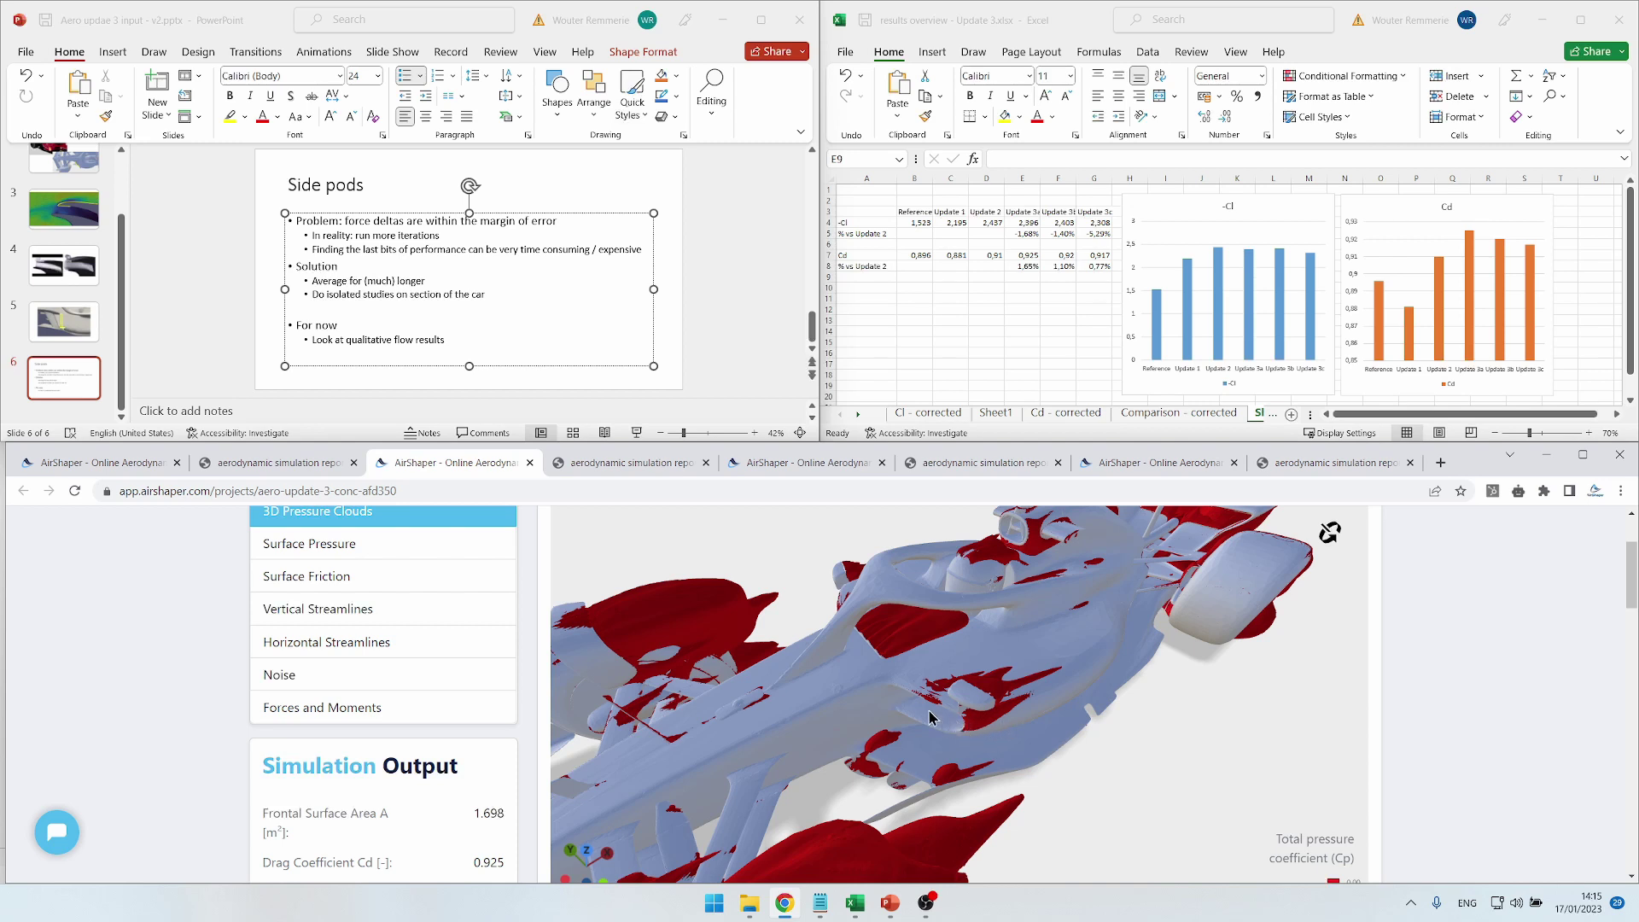
Step: Compare the voyager reference with the afd350 concept while orbiting, then open the 845f3d concept's results
{"action": "left_click", "coordinate": [109, 468]}
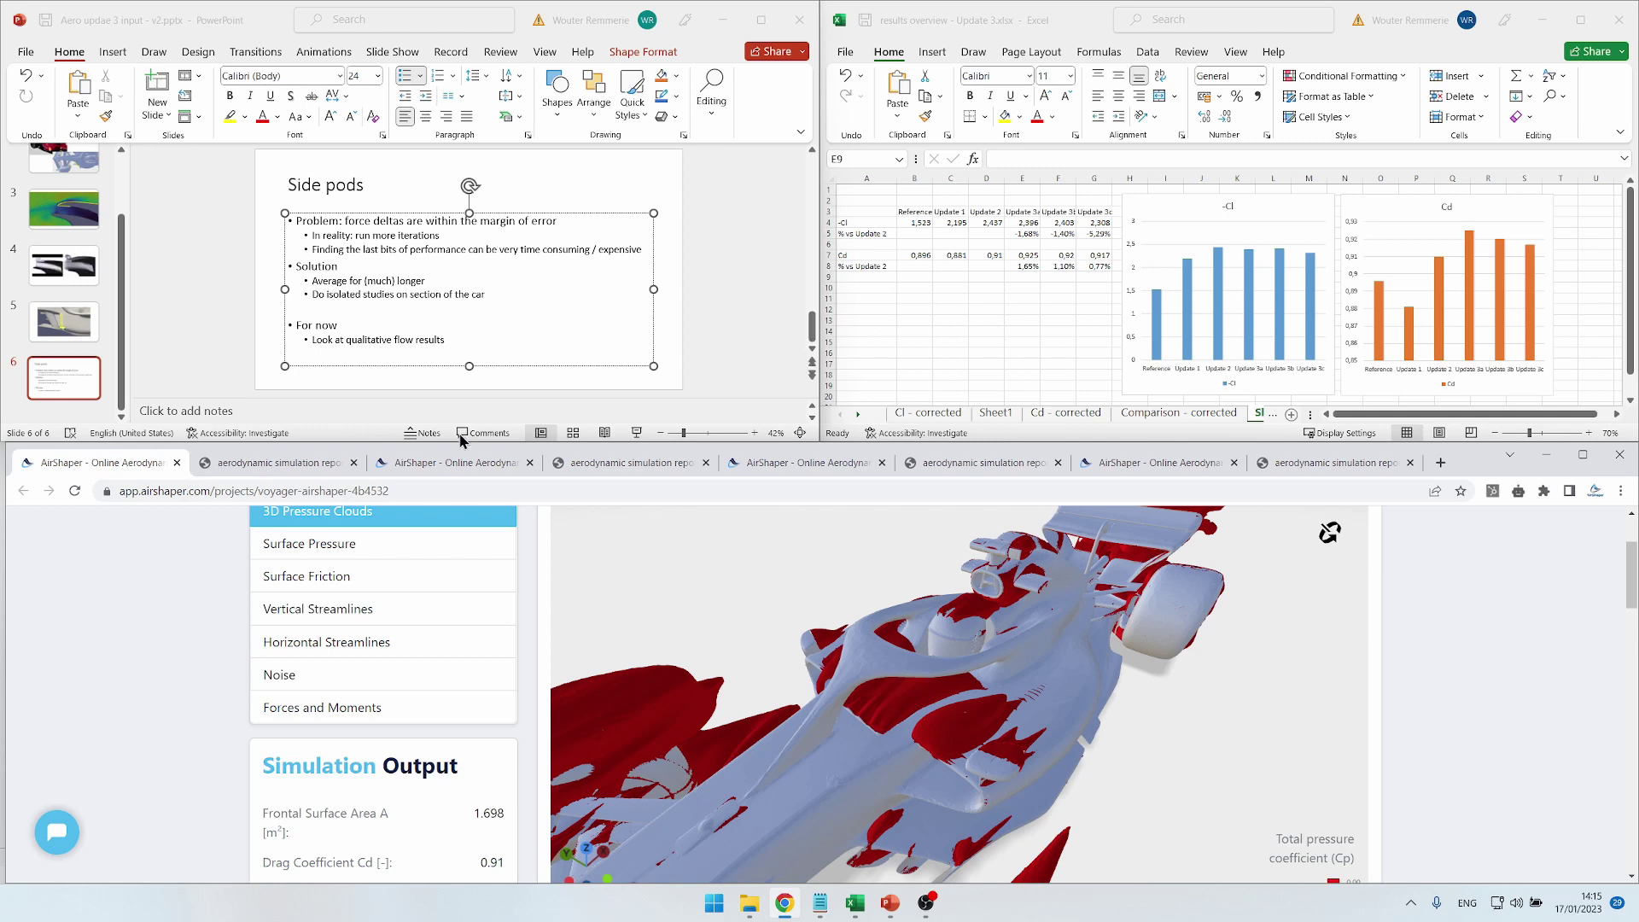
{"action": "left_click", "coordinate": [444, 465]}
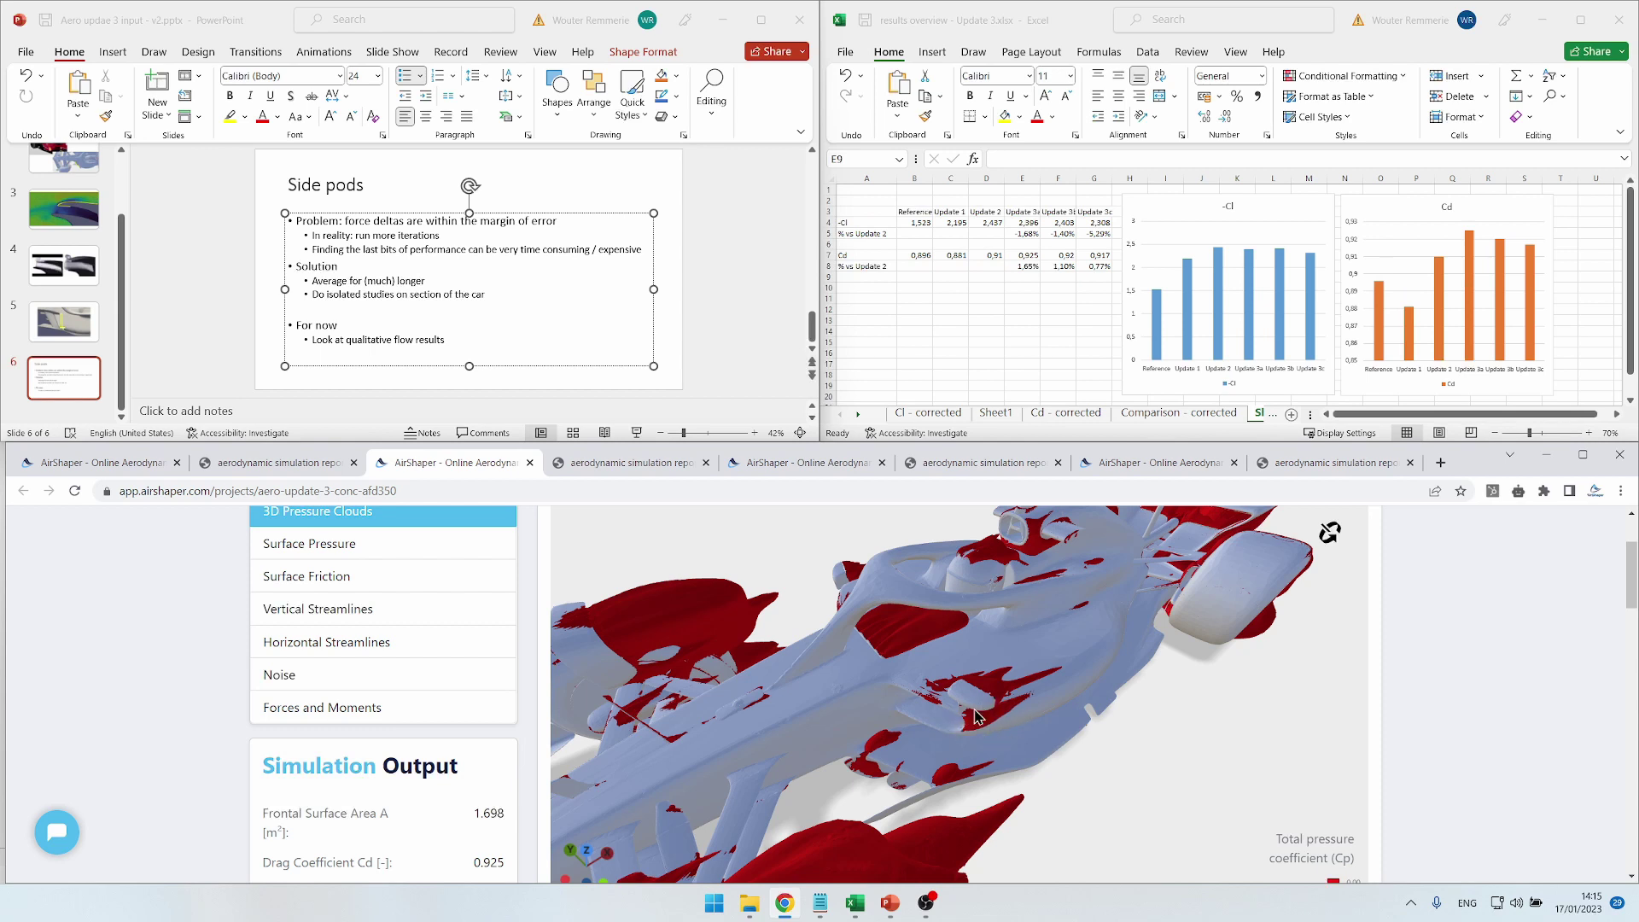
{"action": "left_click_drag", "start_coordinate": [983, 720], "coordinate": [989, 679]}
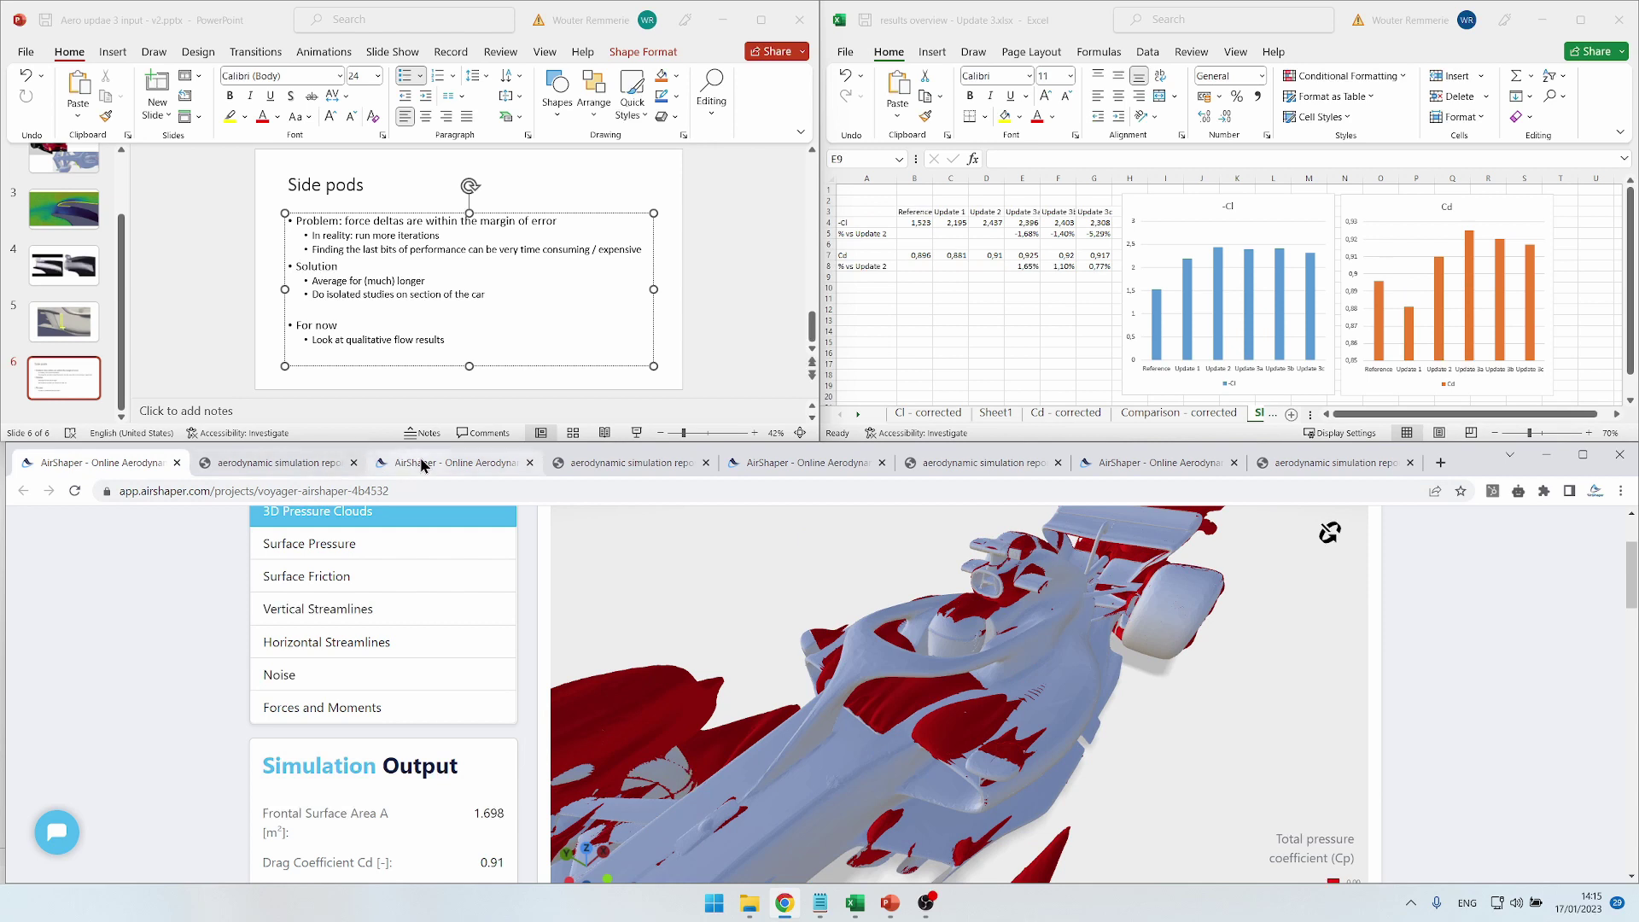
{"action": "left_click_drag", "start_coordinate": [918, 690], "coordinate": [797, 675]}
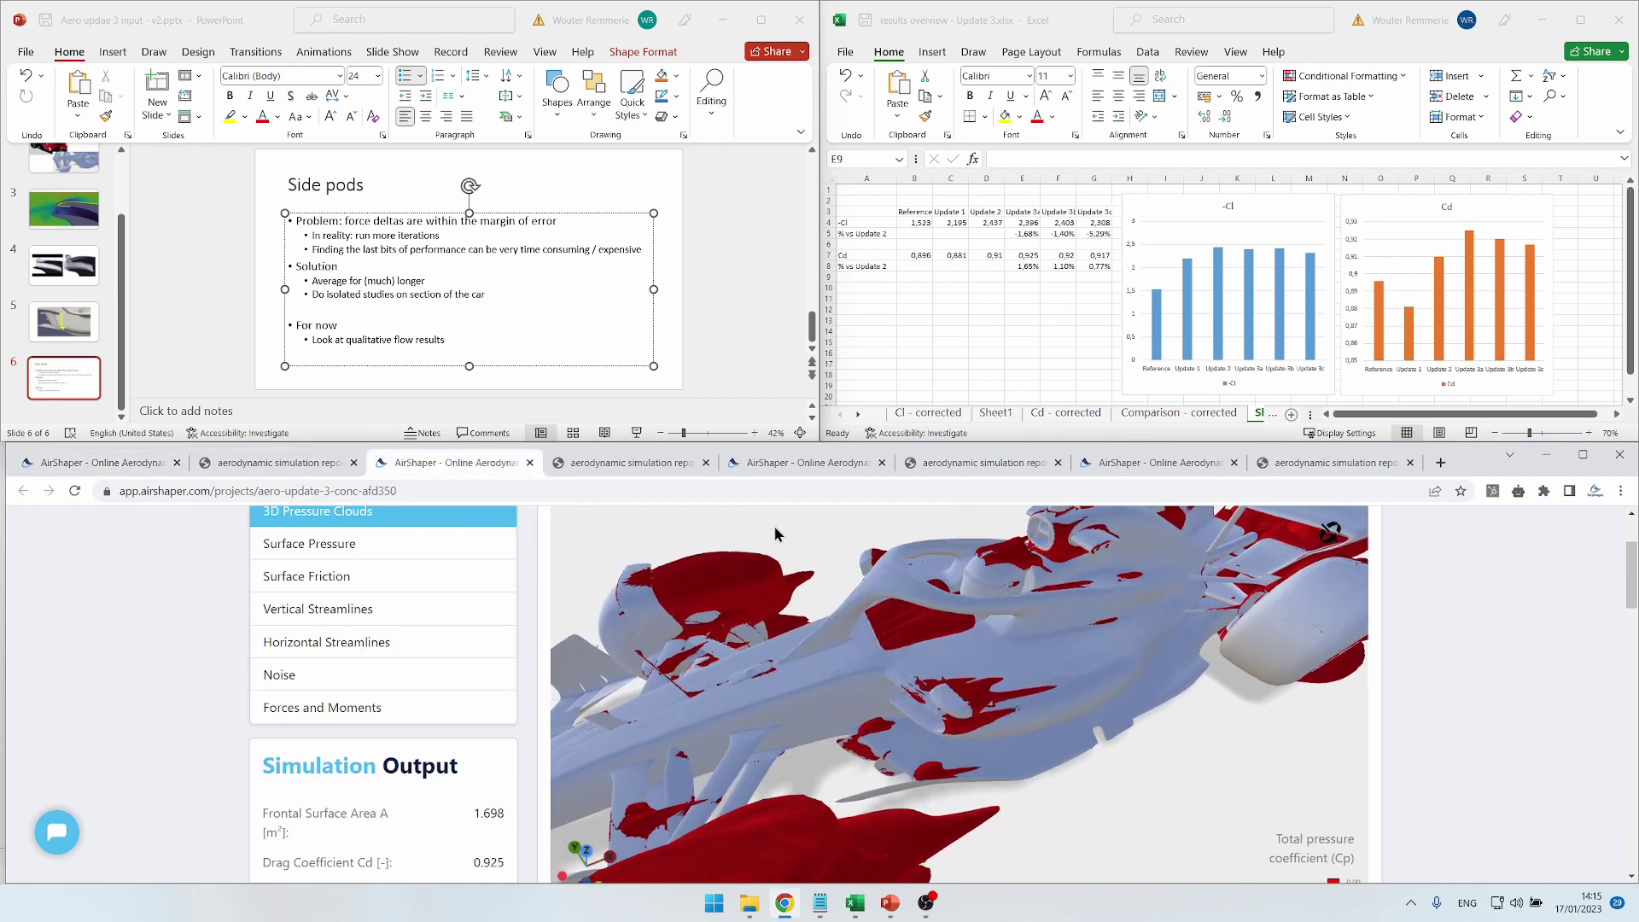
{"action": "left_click", "coordinate": [801, 462]}
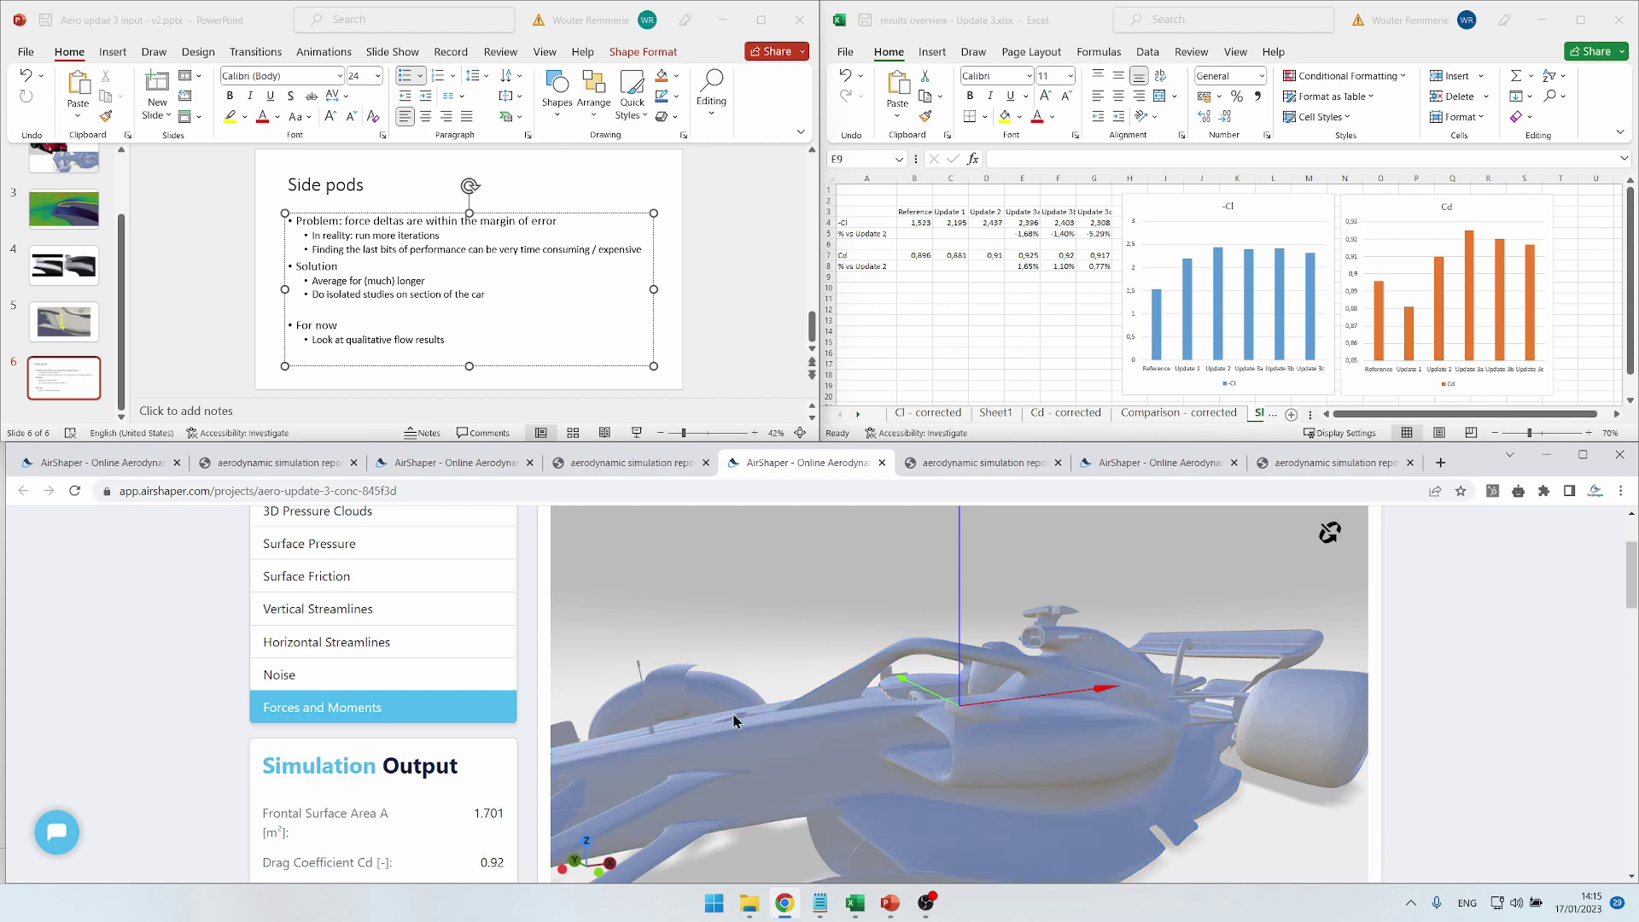
Step: Show the 845f3d concept's 3D pressure clouds and compare them against the voyager reference car
{"action": "left_click", "coordinate": [385, 512]}
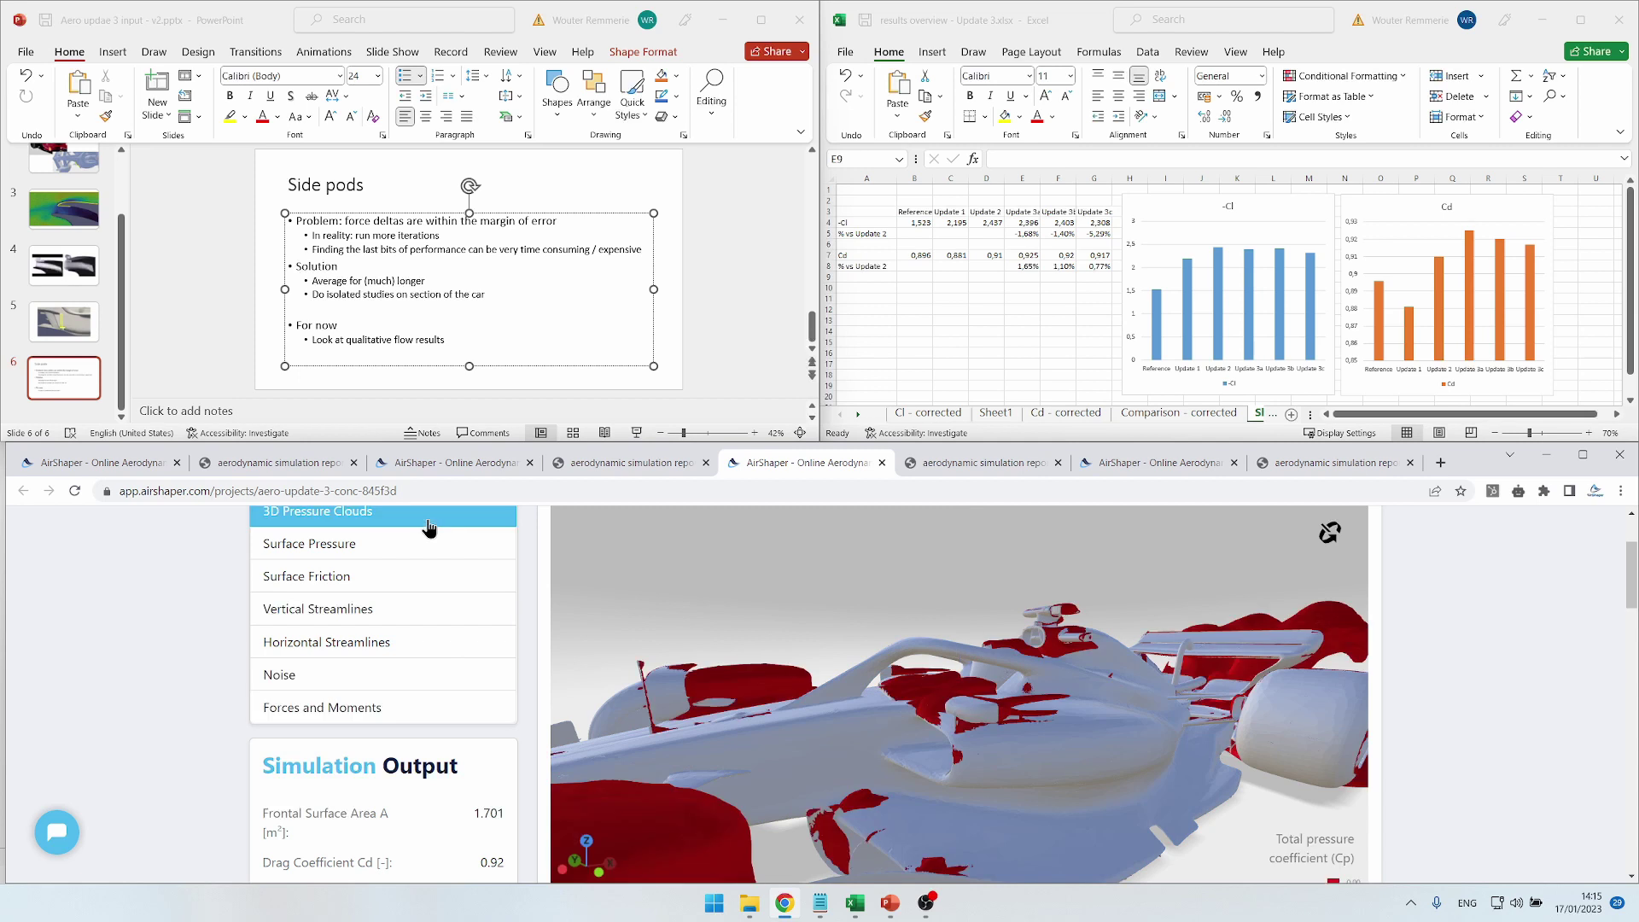
{"action": "left_click_drag", "start_coordinate": [875, 672], "coordinate": [966, 736]}
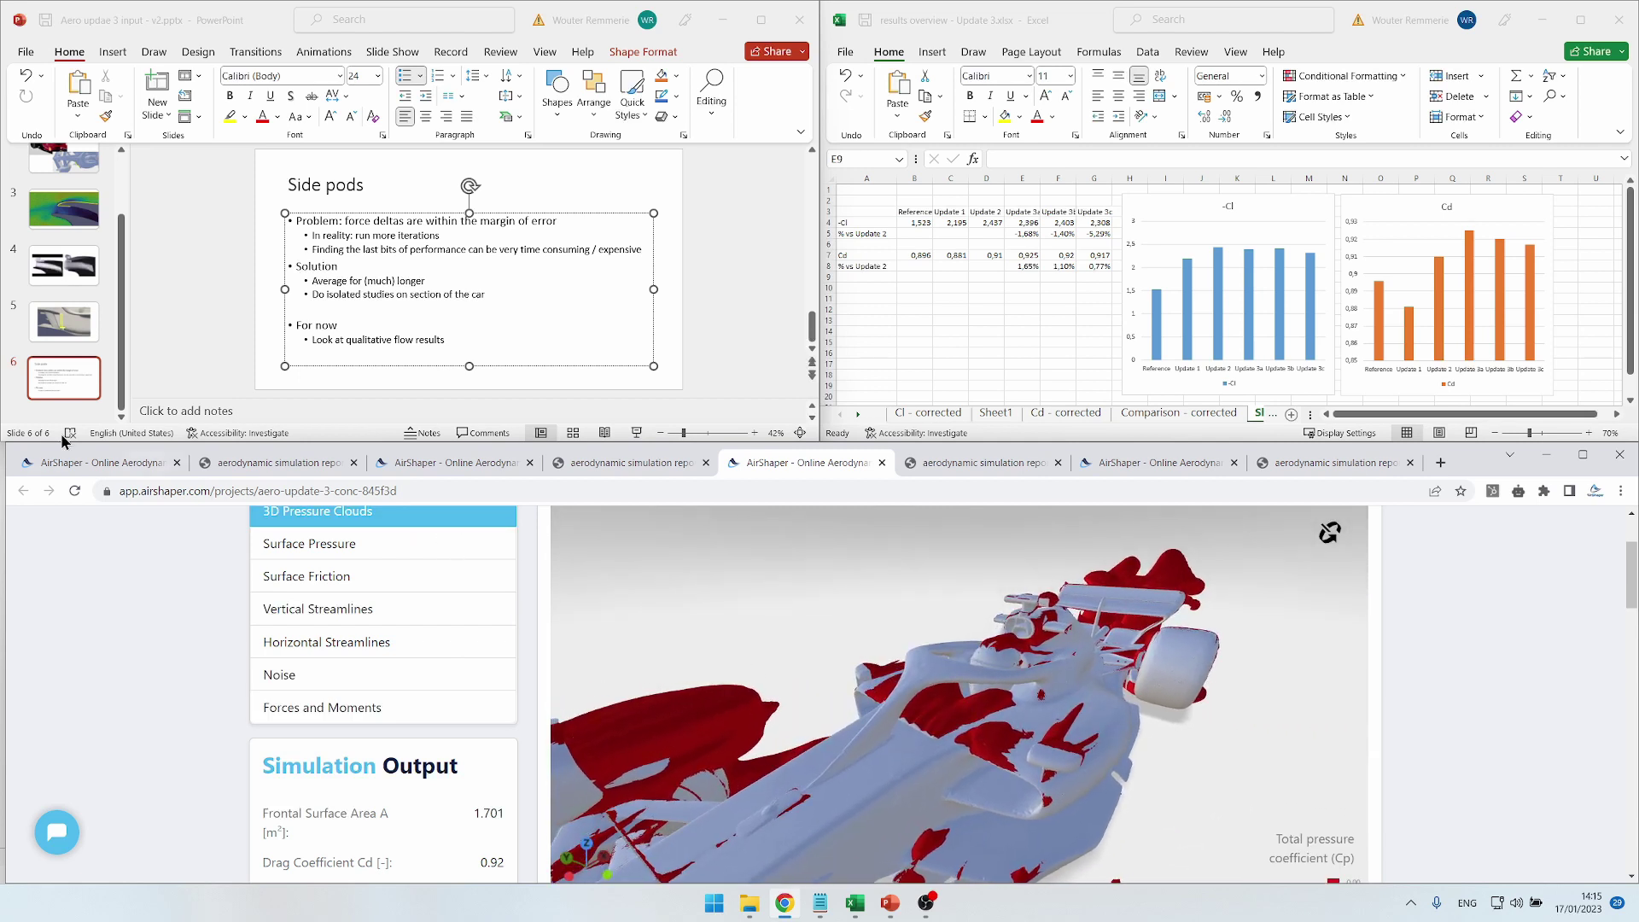
{"action": "left_click", "coordinate": [94, 465]}
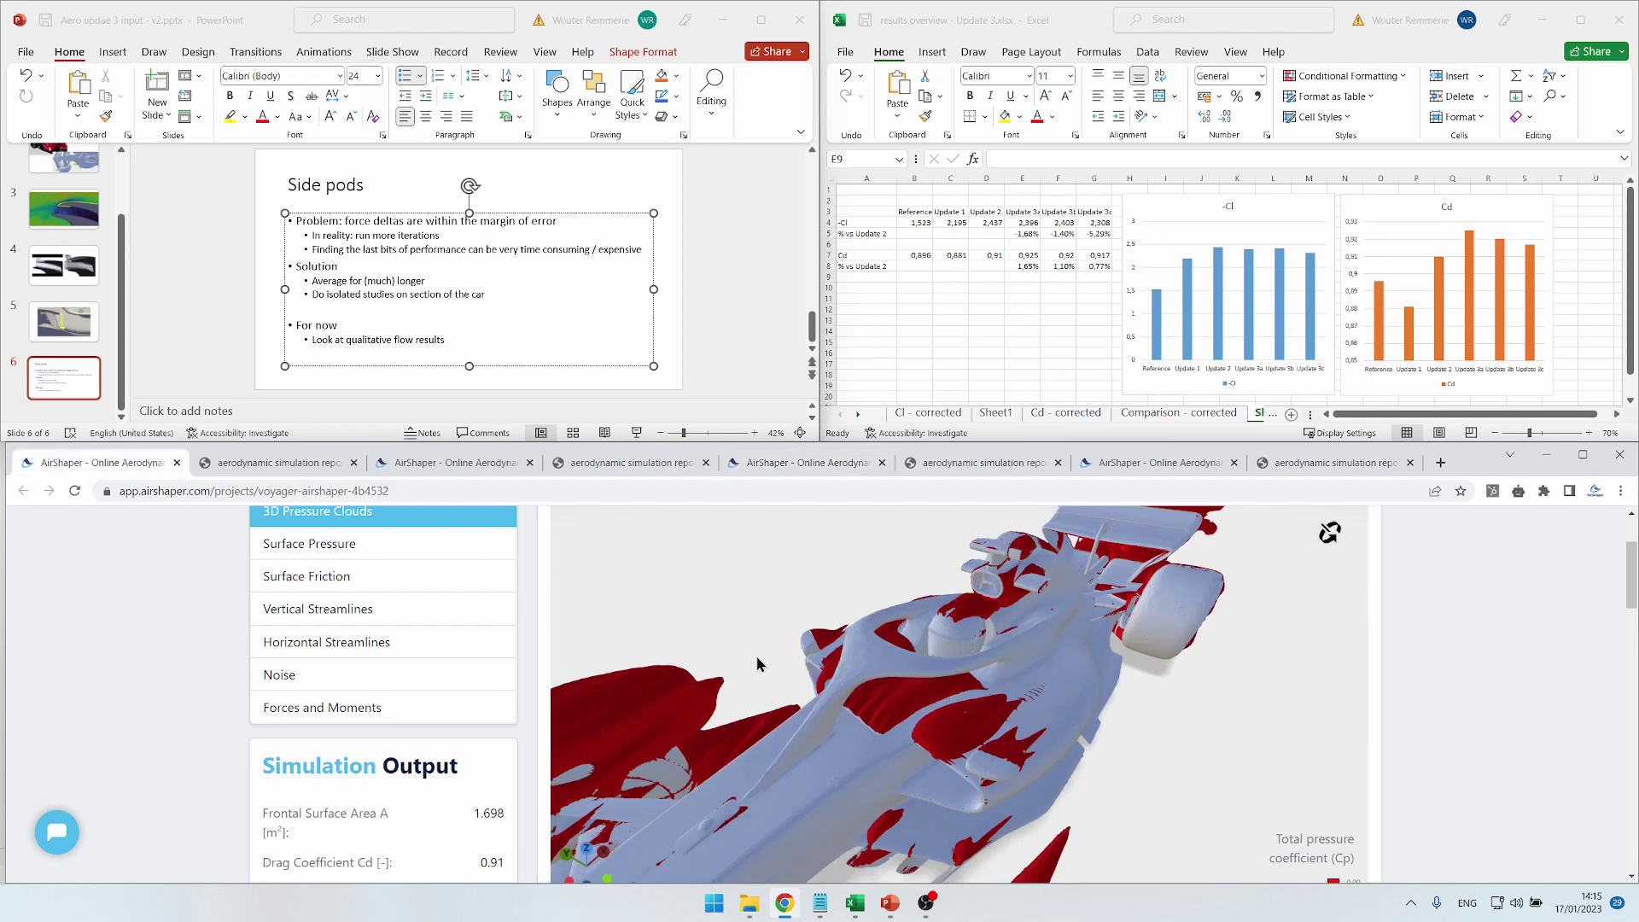
{"action": "left_click_drag", "start_coordinate": [897, 702], "coordinate": [770, 555]}
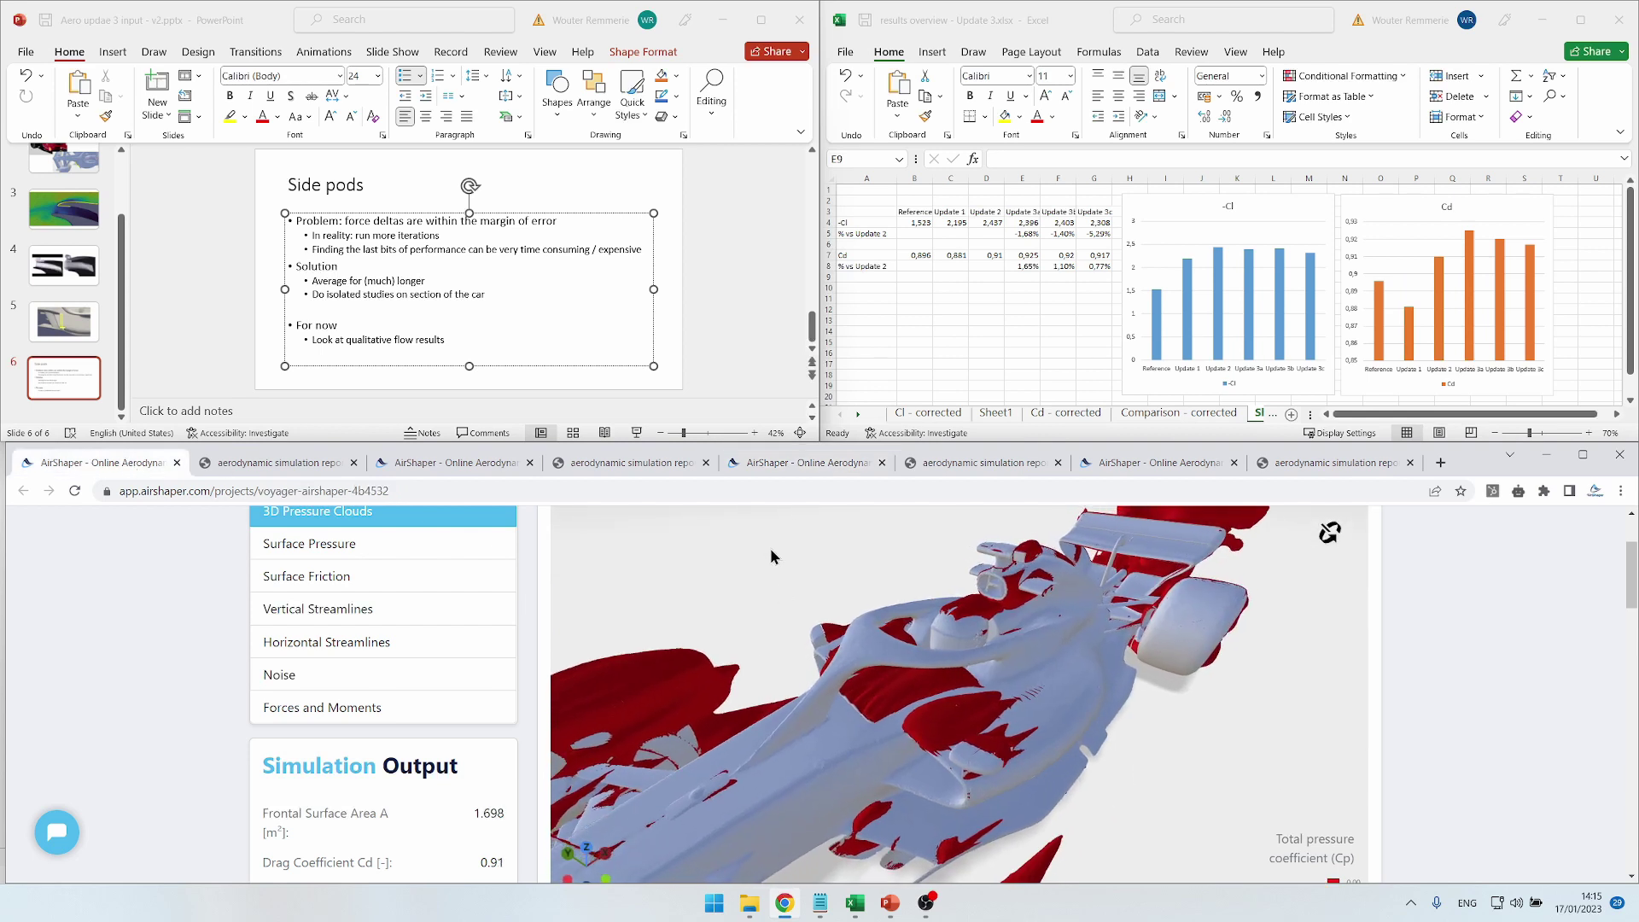
Step: Back on the 845f3d concept, display its surface pressure (Cp) colour map
{"action": "left_click", "coordinate": [786, 465]}
{"action": "left_click_drag", "start_coordinate": [1008, 755], "coordinate": [987, 764]}
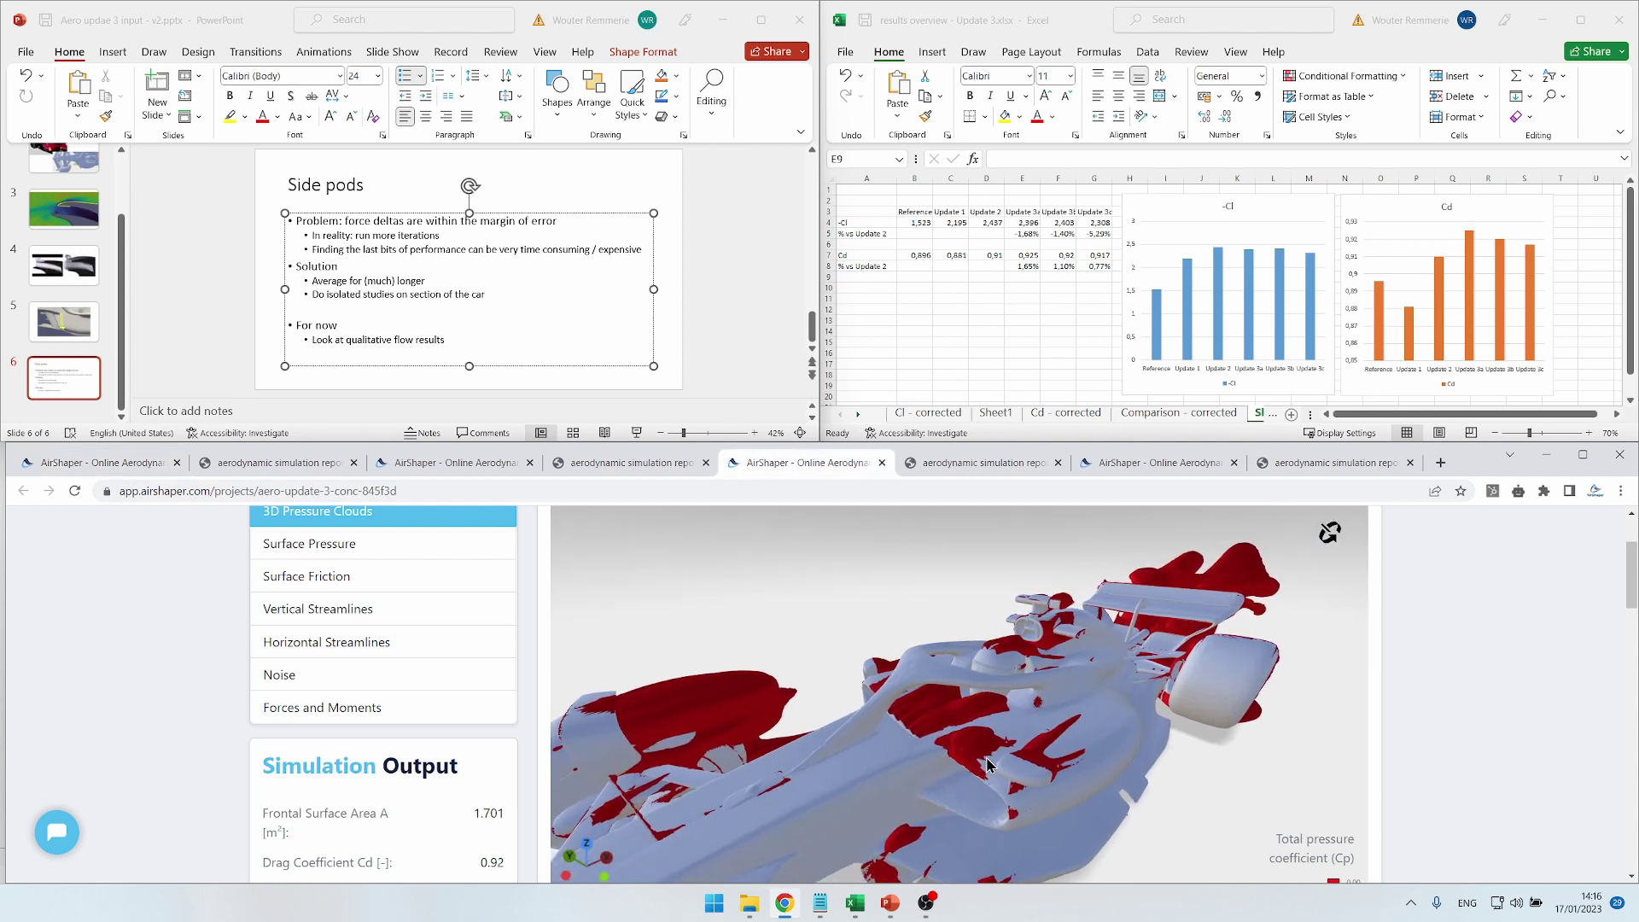
{"action": "left_click", "coordinate": [402, 556]}
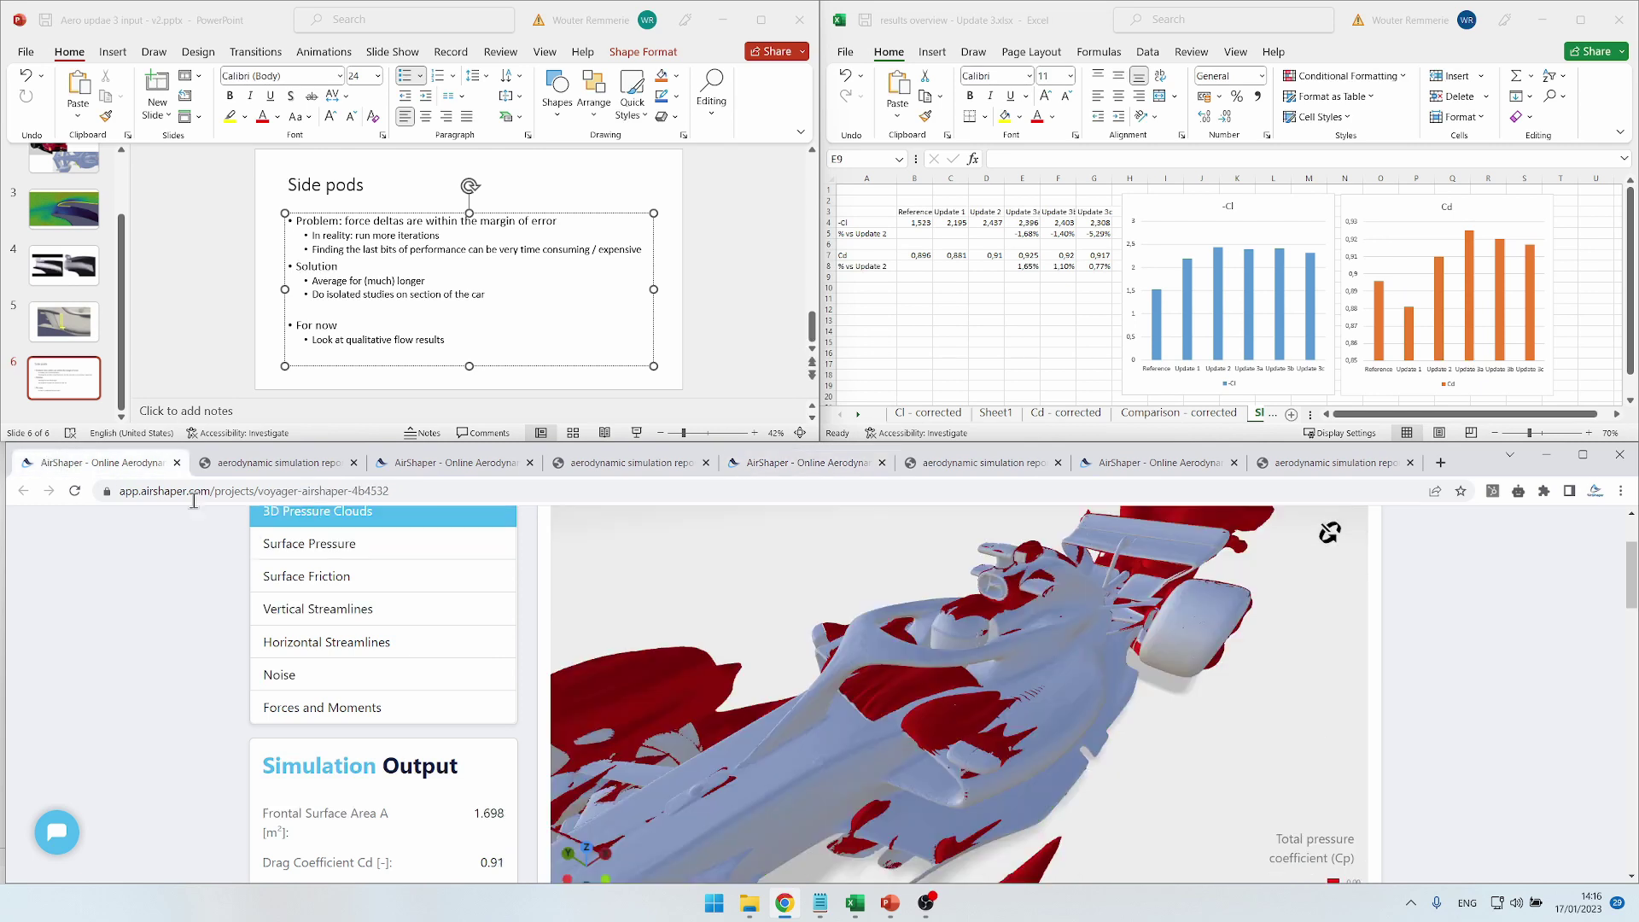
Step: Compare voyager and 845f3d surface pressure maps, then return 845f3d to its 3D pressure clouds
{"action": "left_click", "coordinate": [299, 546]}
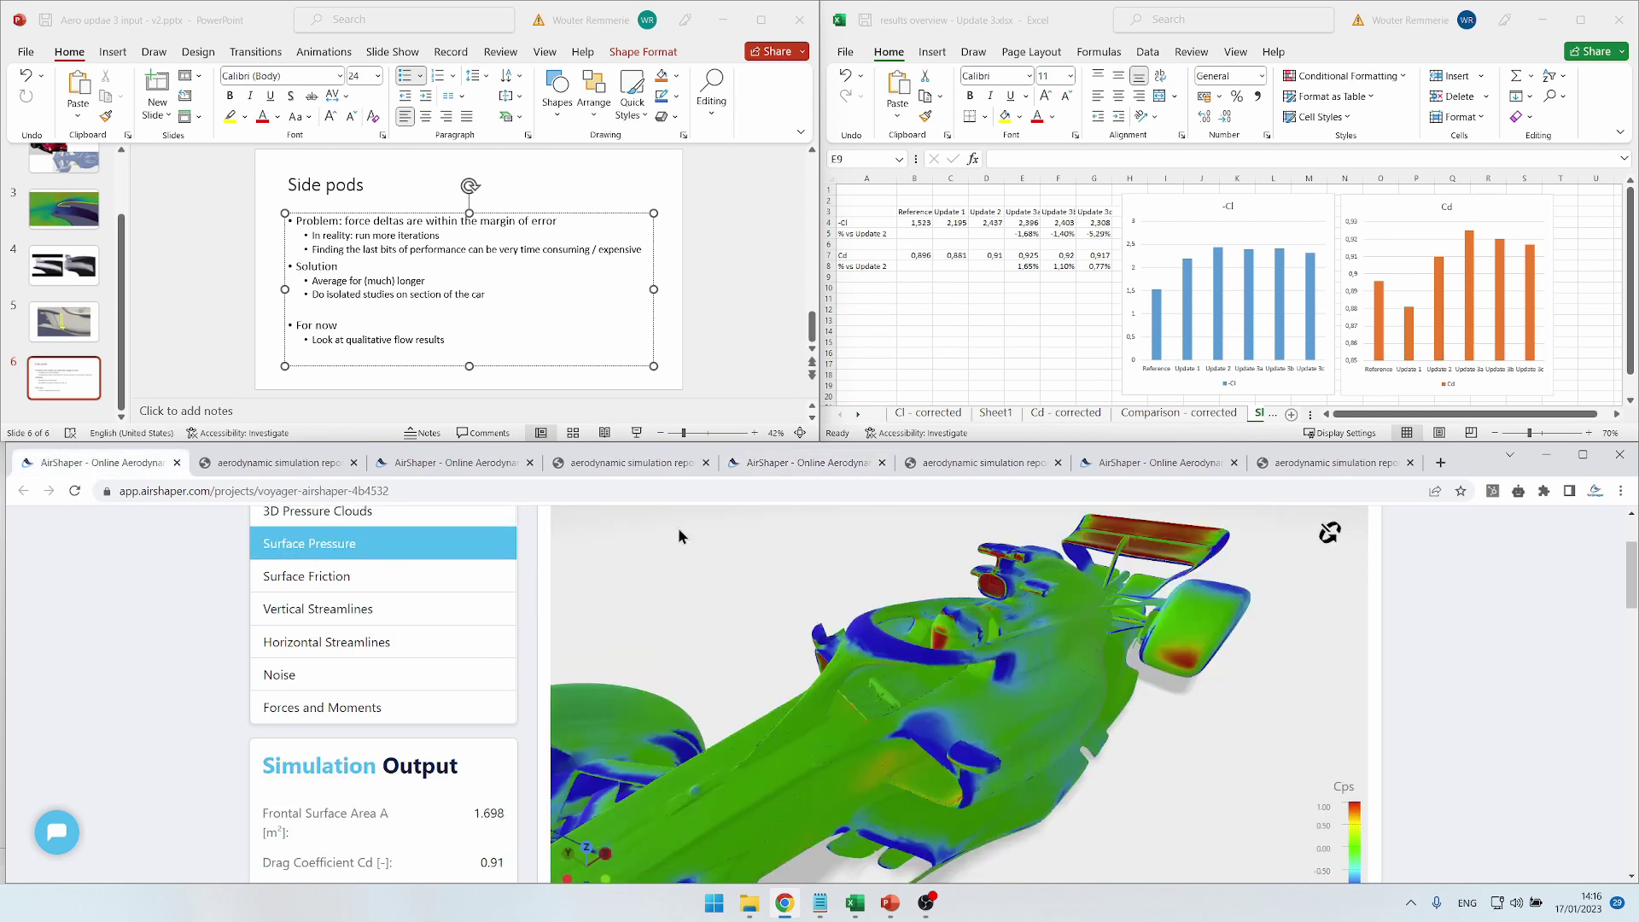
{"action": "left_click", "coordinate": [818, 462]}
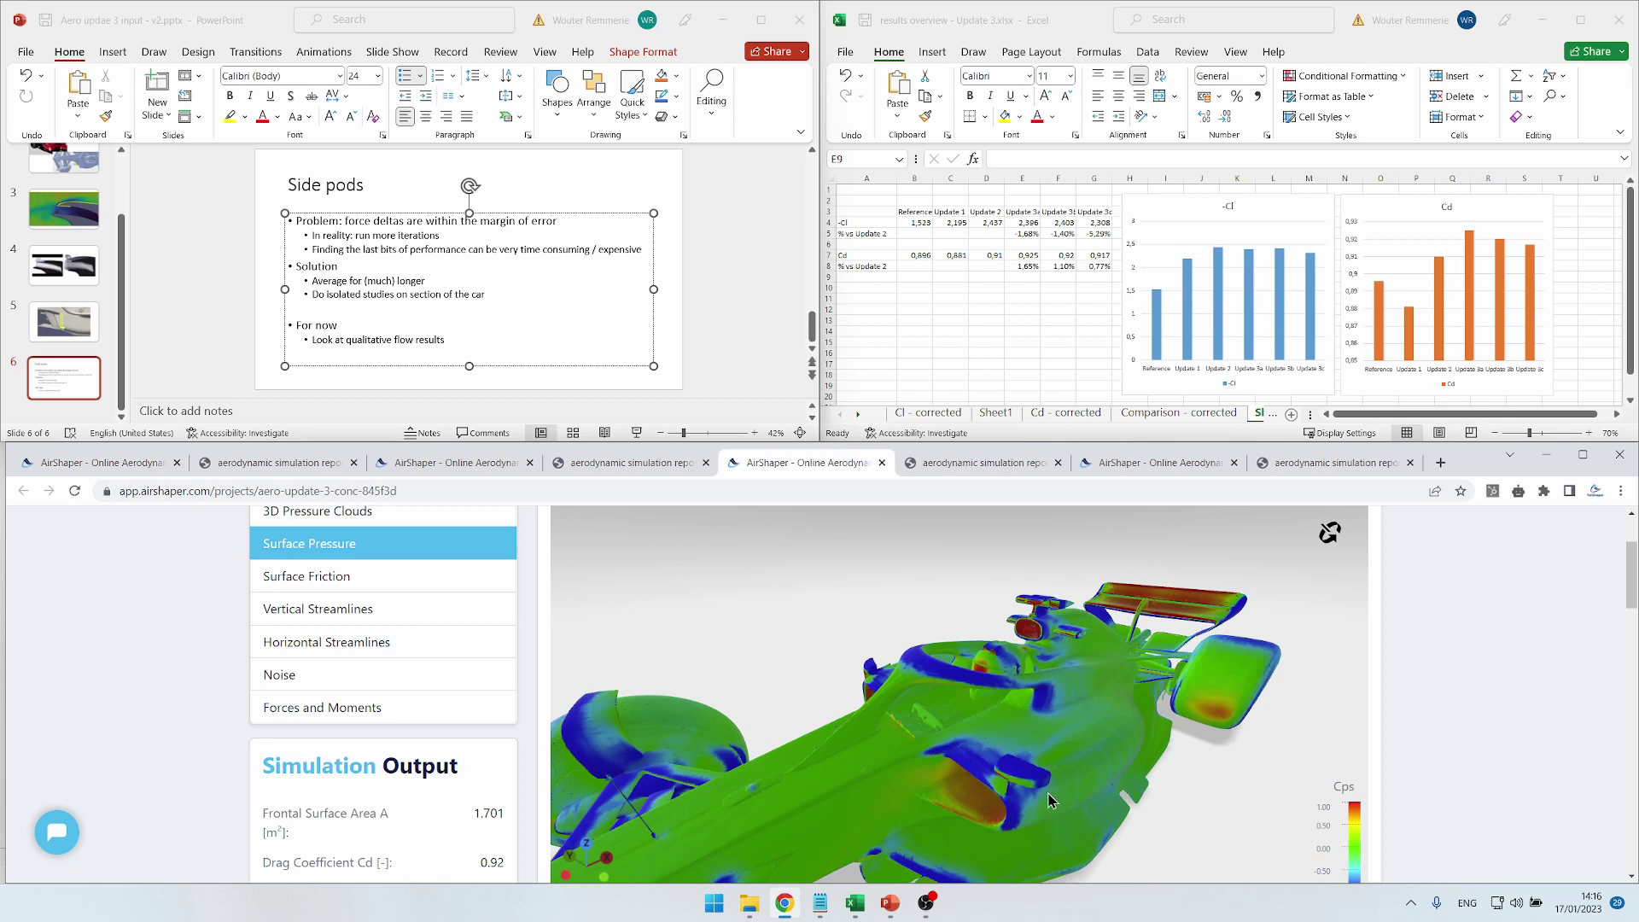
{"action": "left_click_drag", "start_coordinate": [958, 769], "coordinate": [981, 771]}
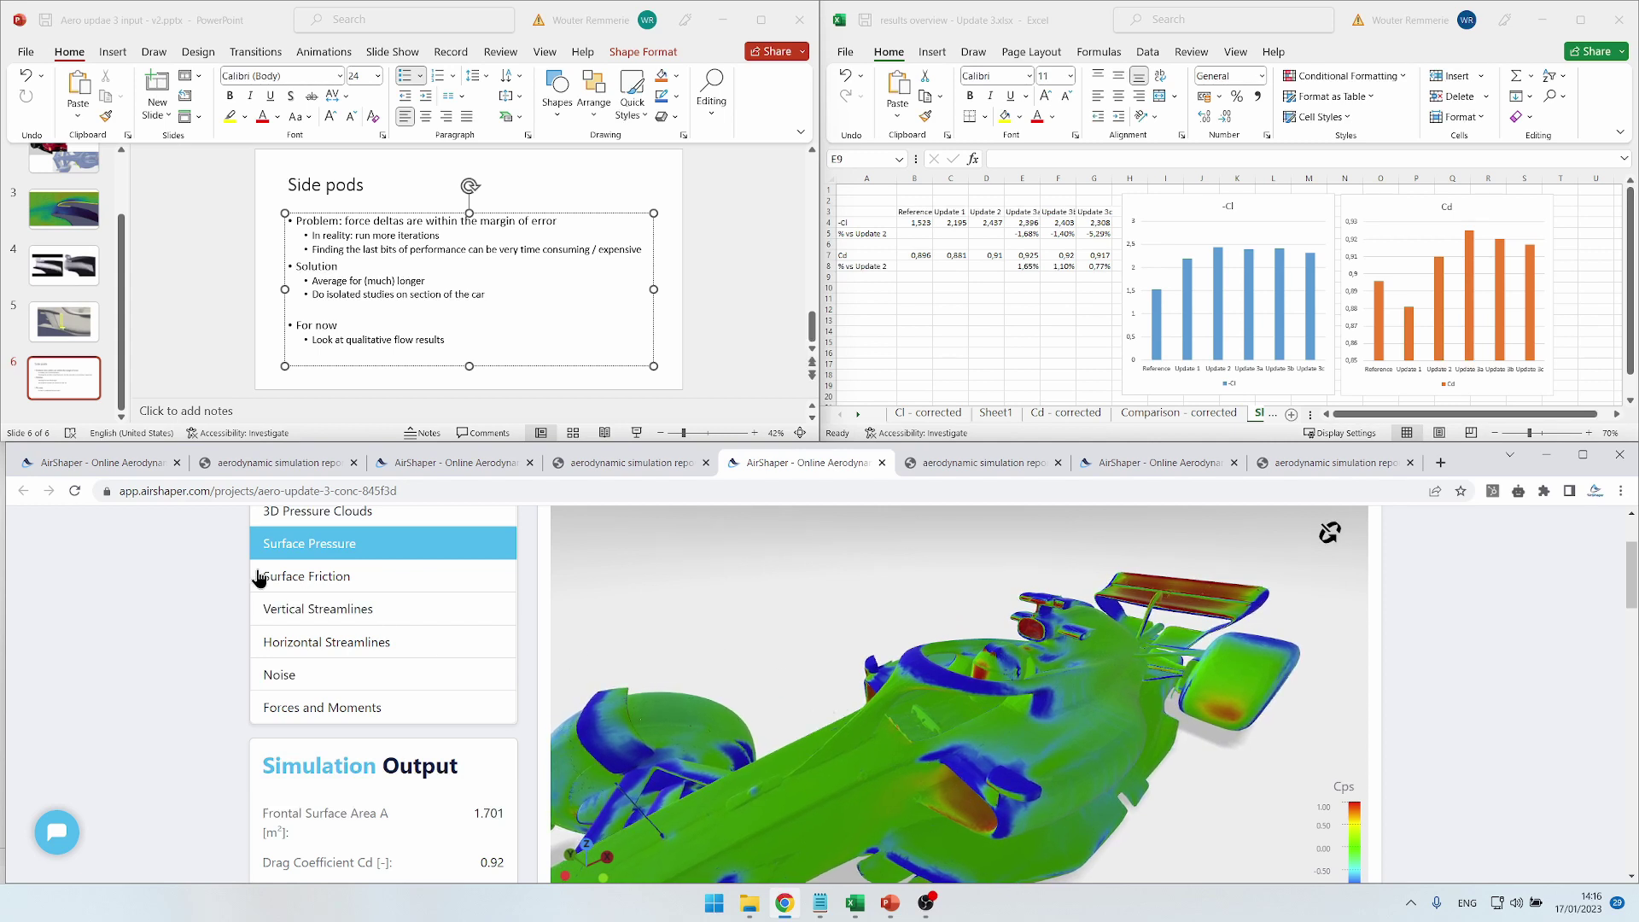
{"action": "left_click_drag", "start_coordinate": [888, 777], "coordinate": [983, 696]}
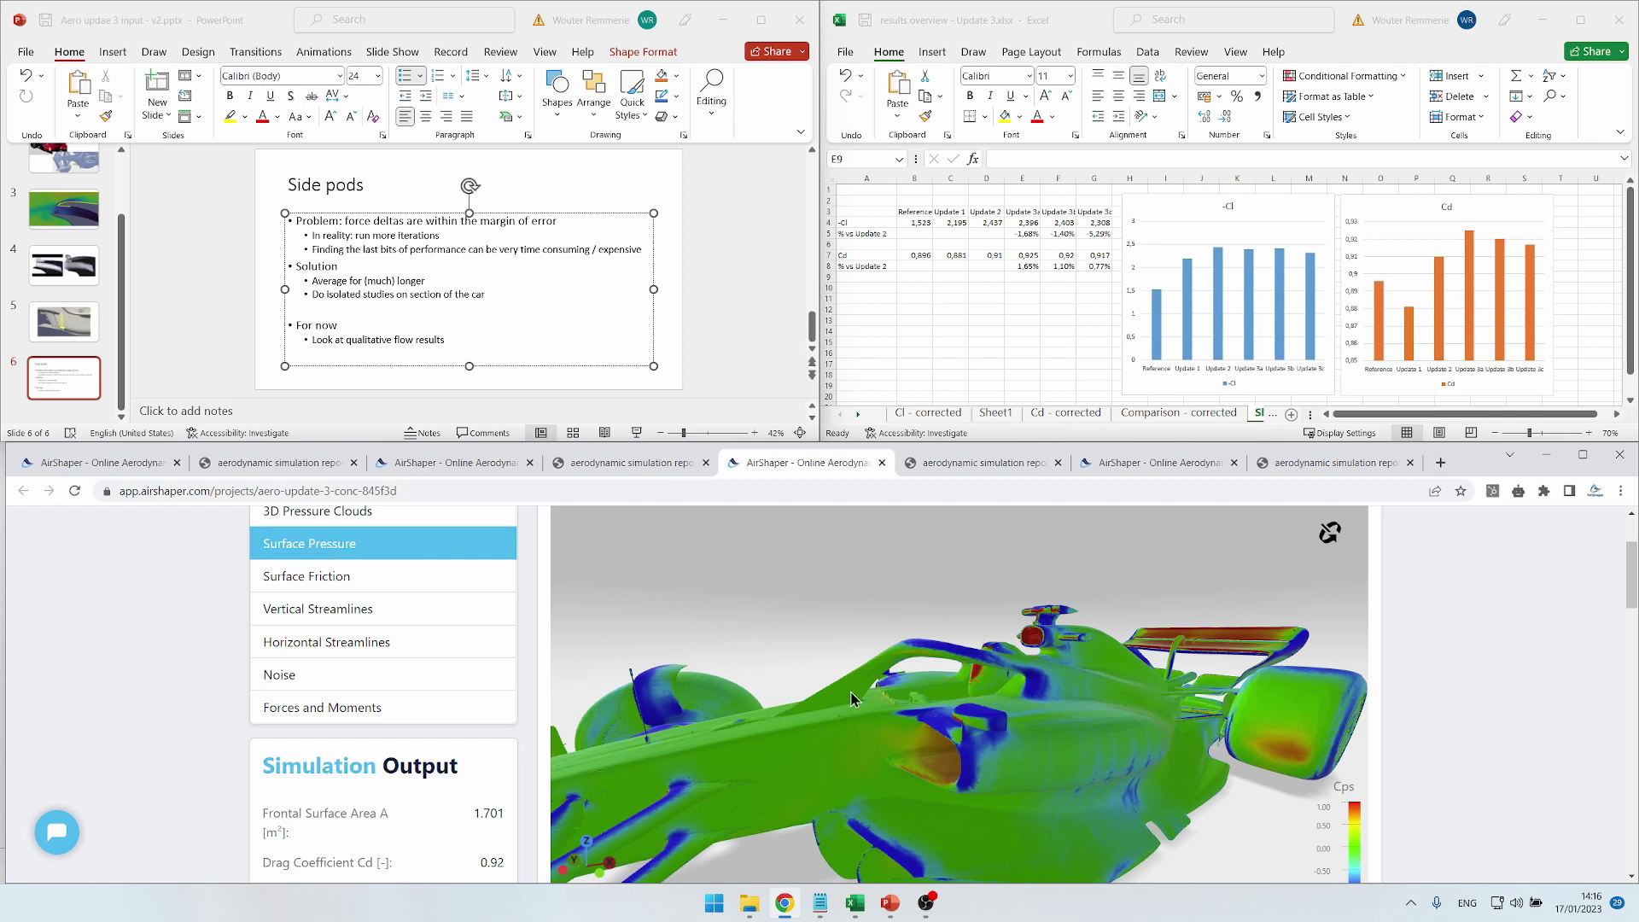
{"action": "left_click_drag", "start_coordinate": [848, 683], "coordinate": [999, 768]}
{"action": "left_click", "coordinate": [359, 512]}
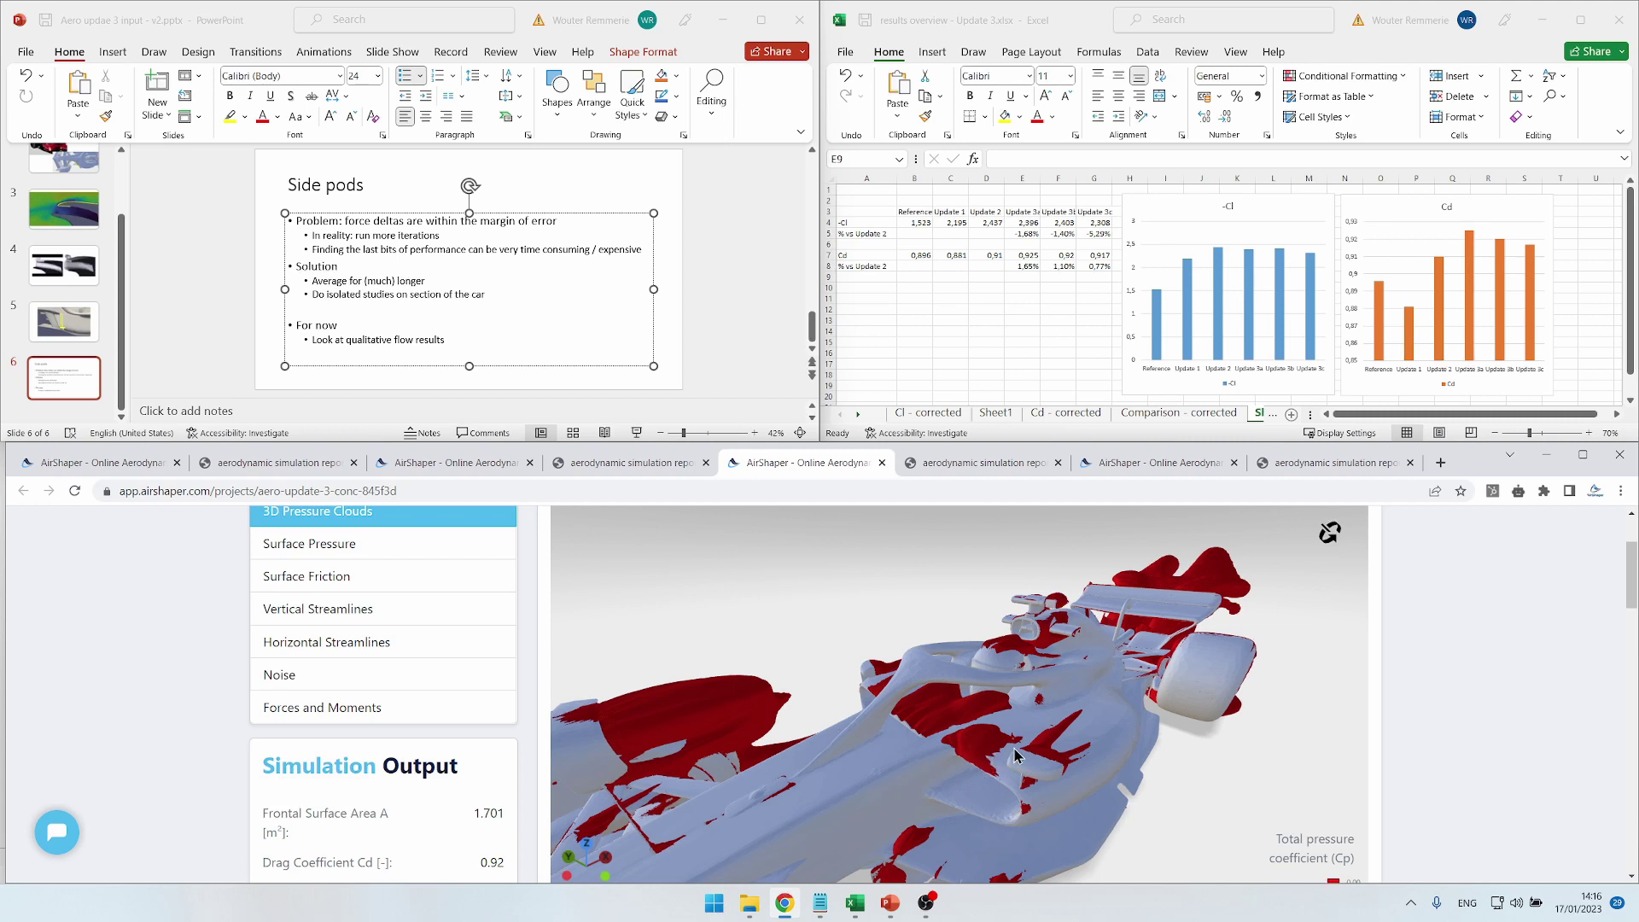
Step: Zoom into the 845f3d cockpit, view PowerPoint slide 3's flow image, and orbit the concept car
{"action": "scroll", "coordinate": [1027, 743], "scroll_direction": "up", "scroll_amount": 5}
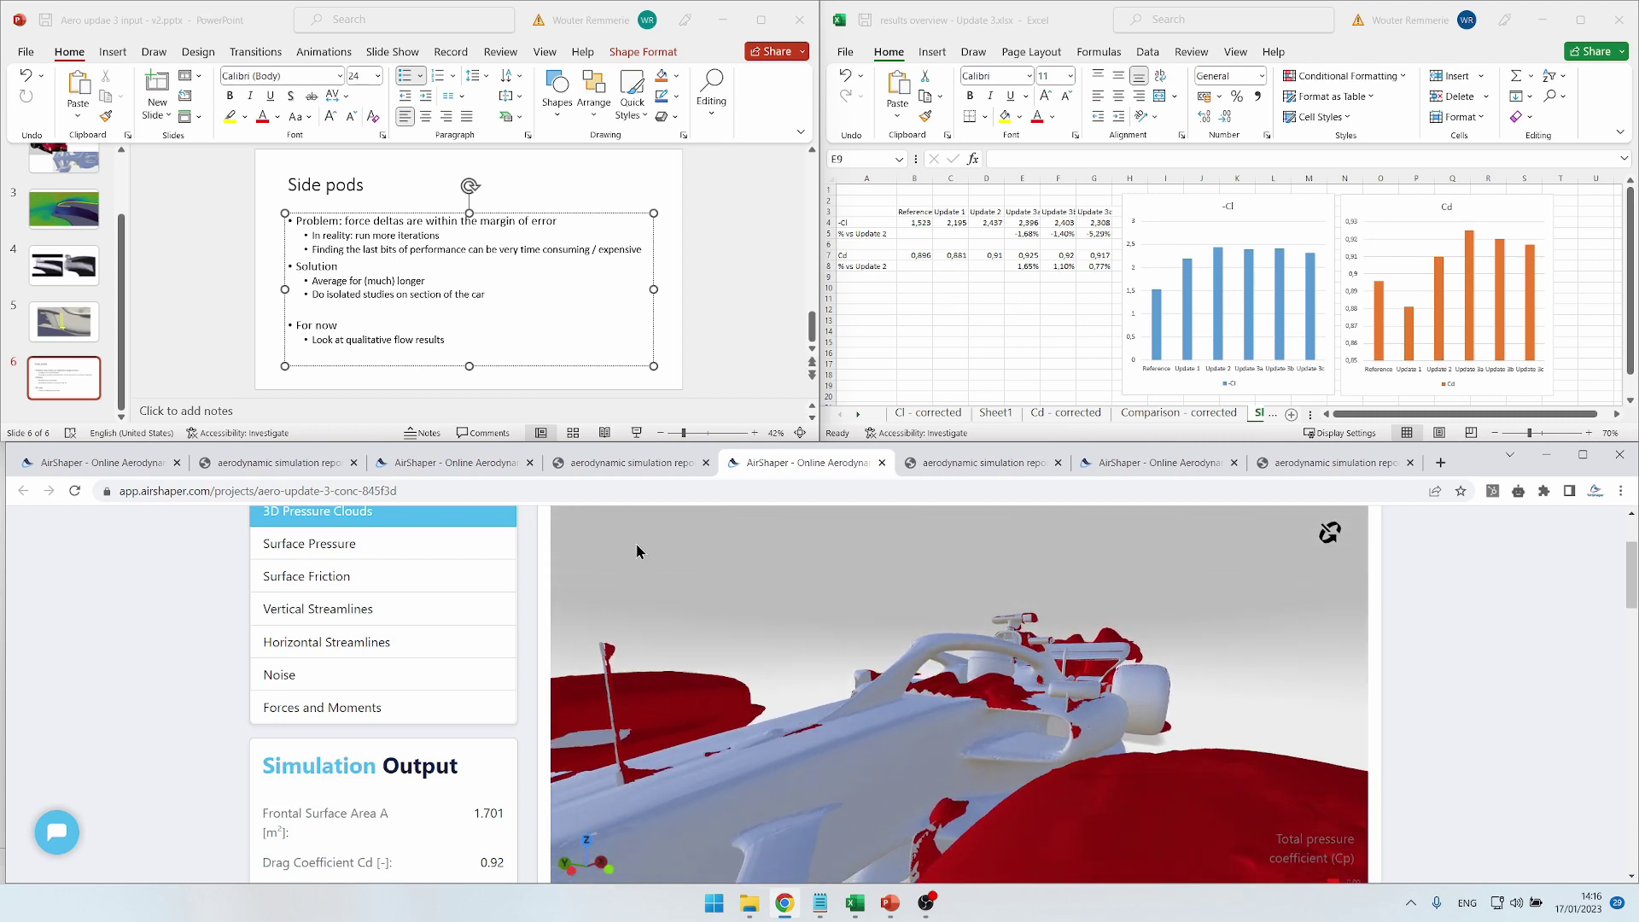
{"action": "key", "text": "alt+Tab"}
{"action": "left_click", "coordinate": [64, 211]}
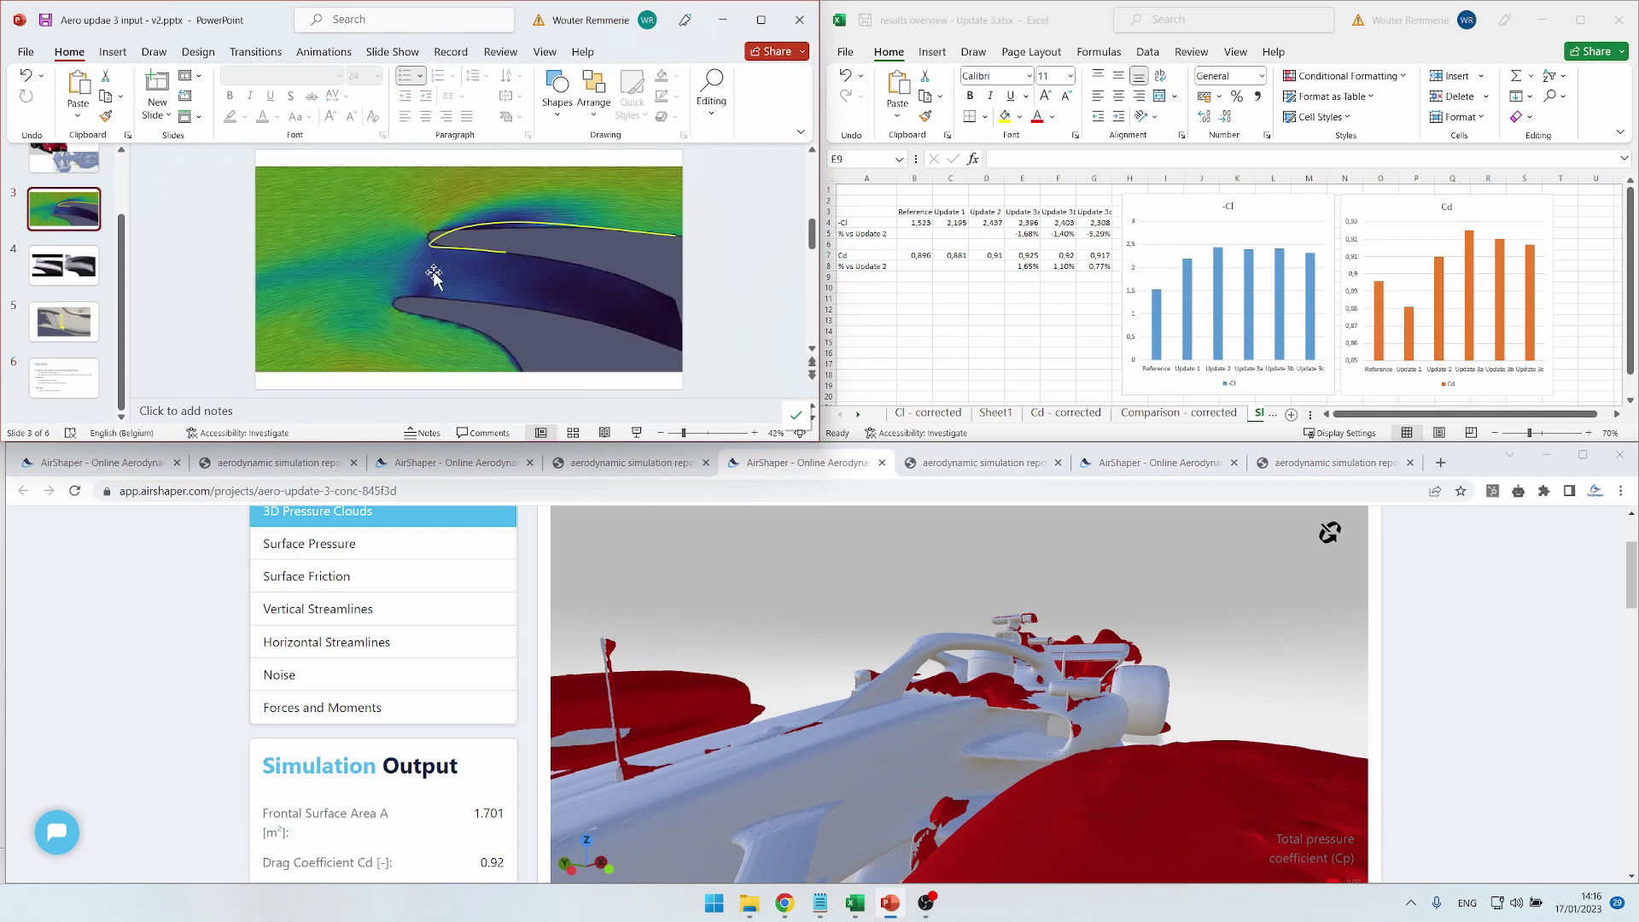
{"action": "left_click_drag", "start_coordinate": [992, 640], "coordinate": [953, 683]}
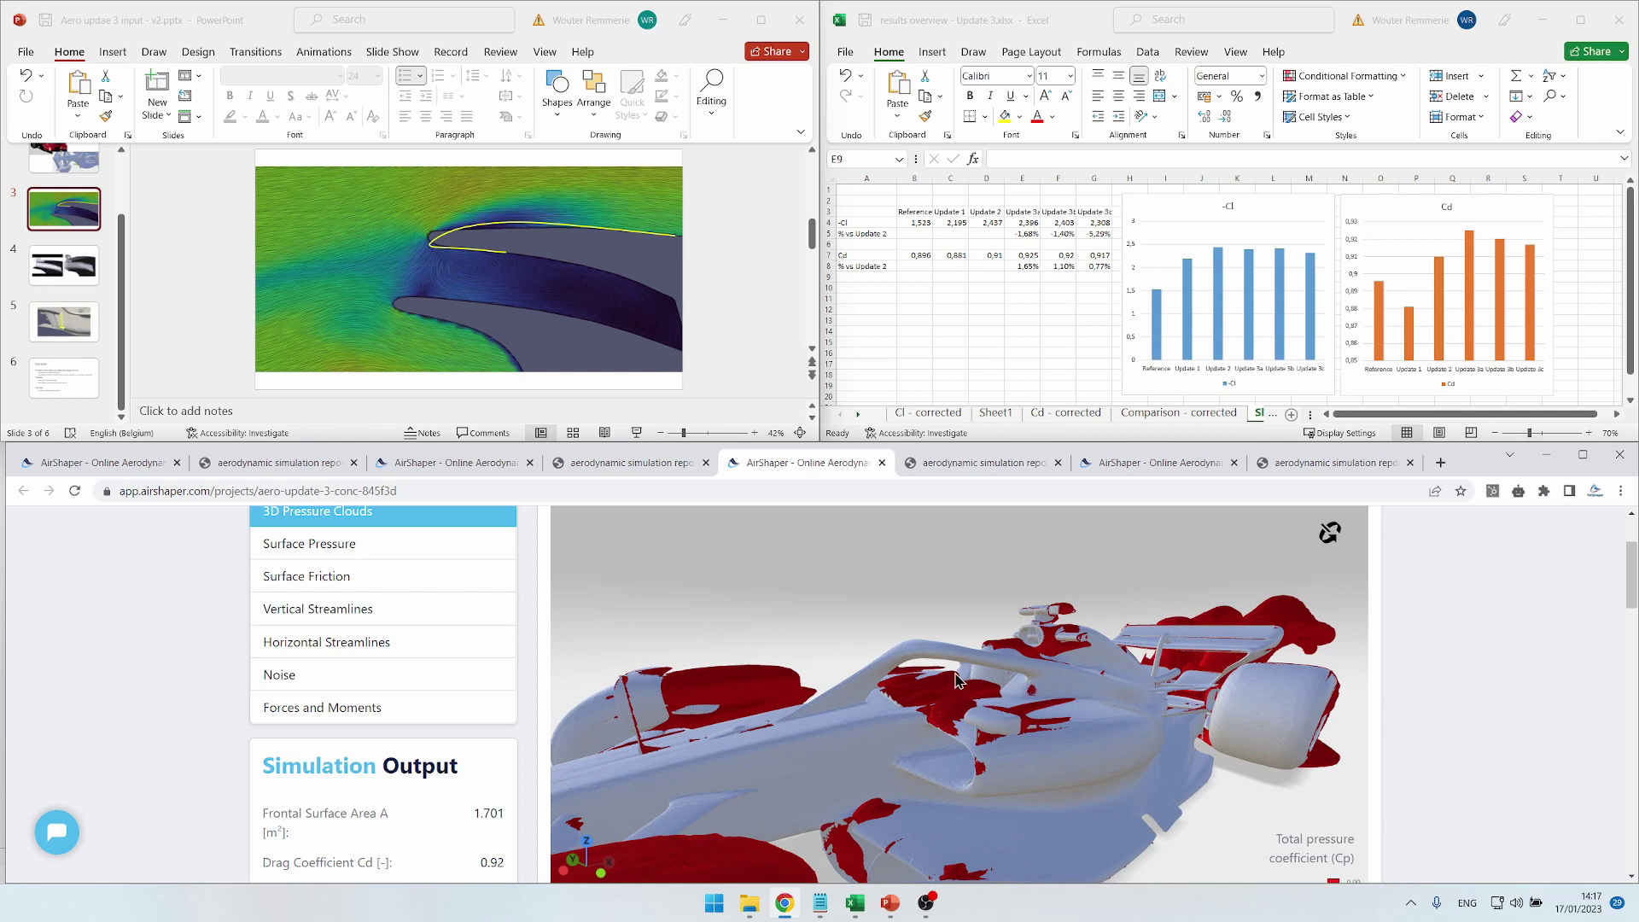
{"action": "left_click_drag", "start_coordinate": [956, 681], "coordinate": [1054, 667]}
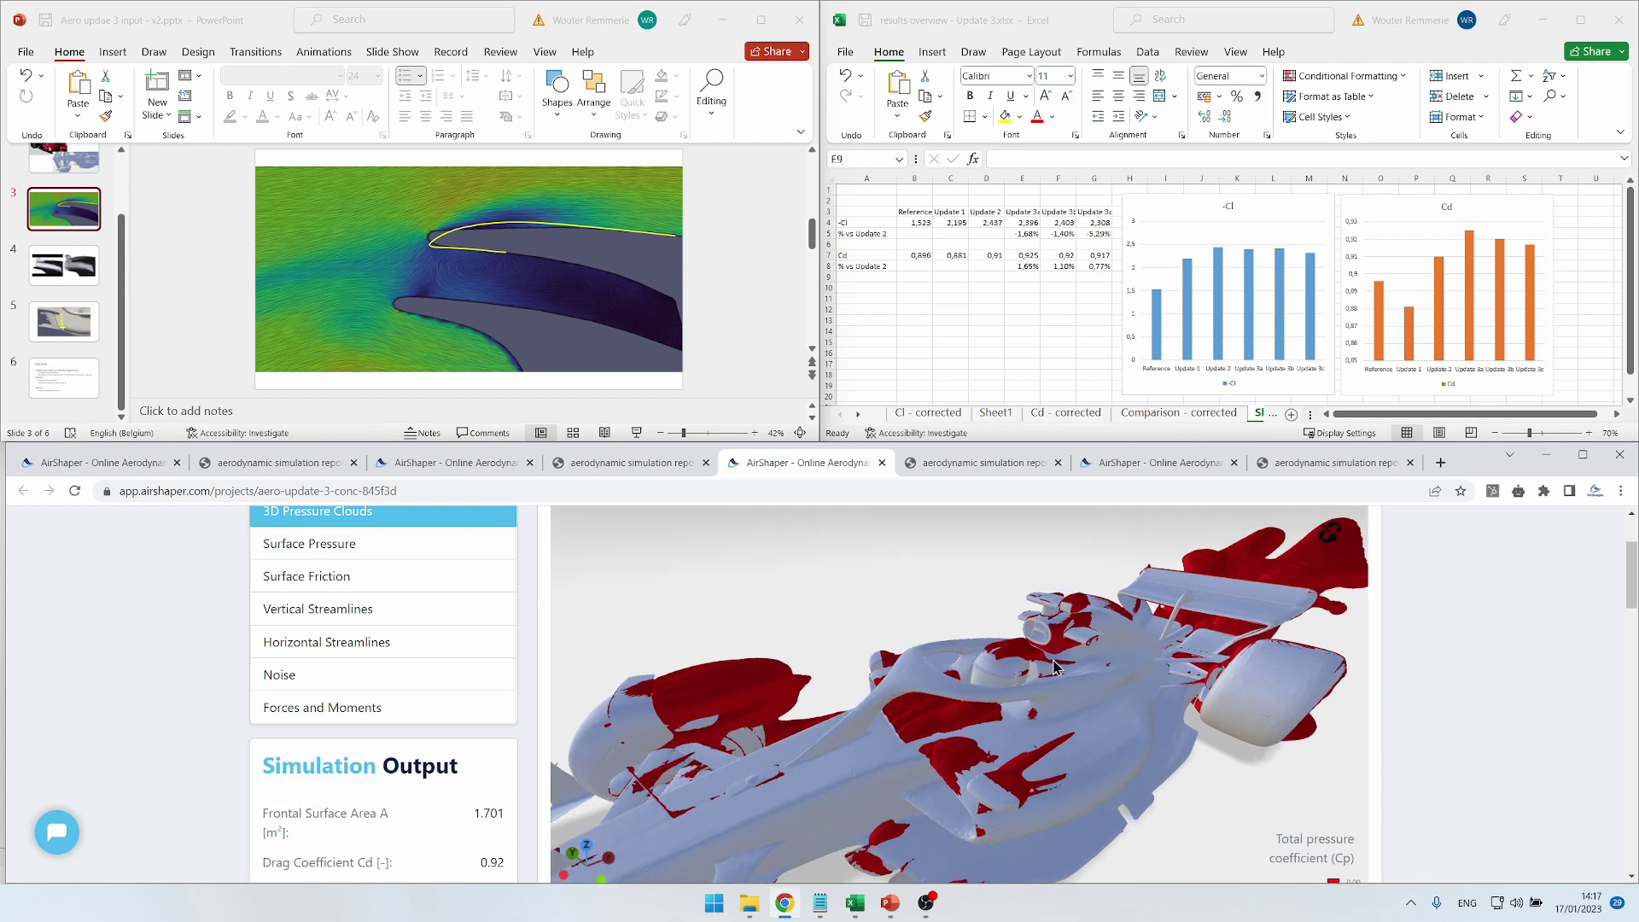
Step: Show the 18fb76 concept's 3D pressure clouds (Cd 0.917) and orbit around them
{"action": "left_click", "coordinate": [1125, 466]}
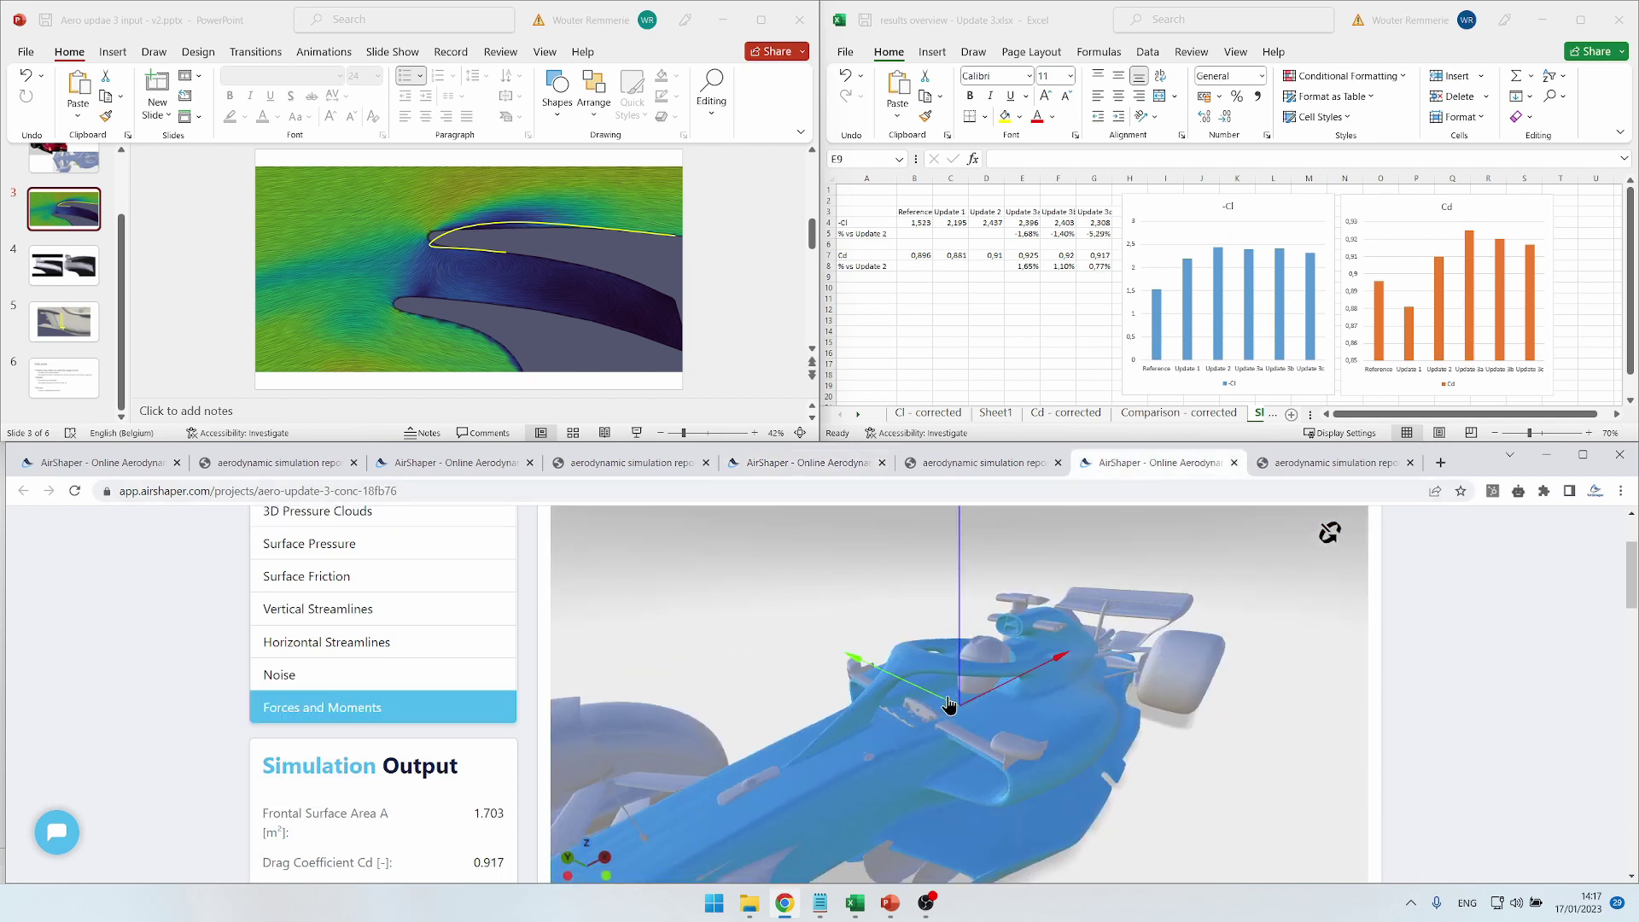
{"action": "left_click", "coordinate": [292, 514]}
{"action": "left_click_drag", "start_coordinate": [854, 622], "coordinate": [781, 666]}
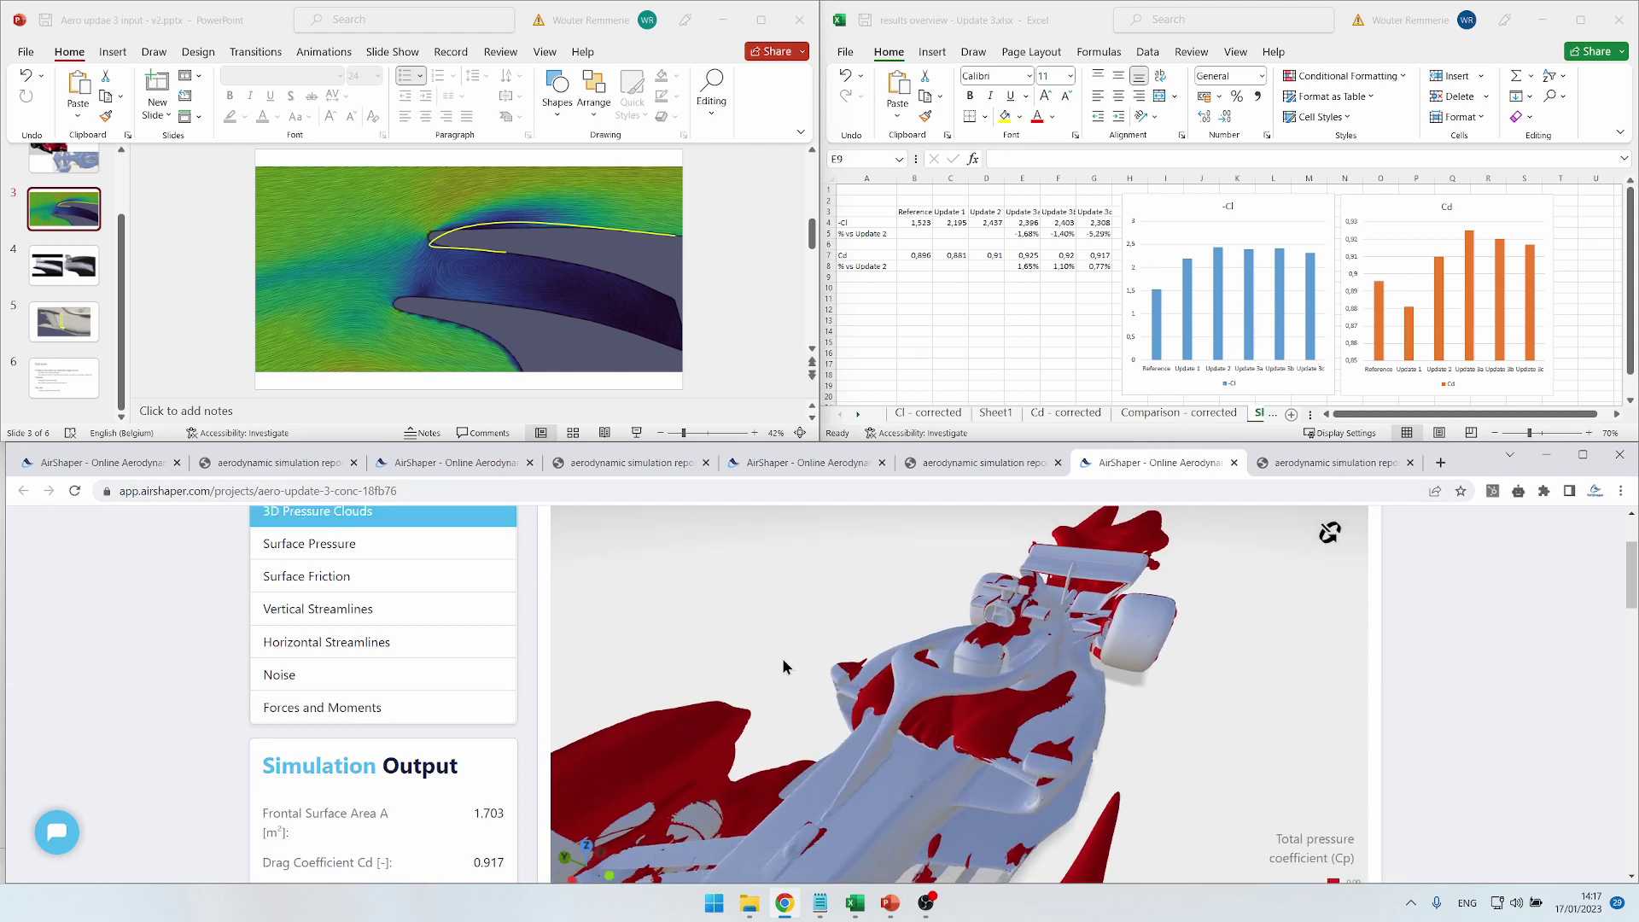
Step: Show the voyager-airshaper reference car's 3D pressure clouds and rotate it for inspection
{"action": "left_click", "coordinate": [136, 468]}
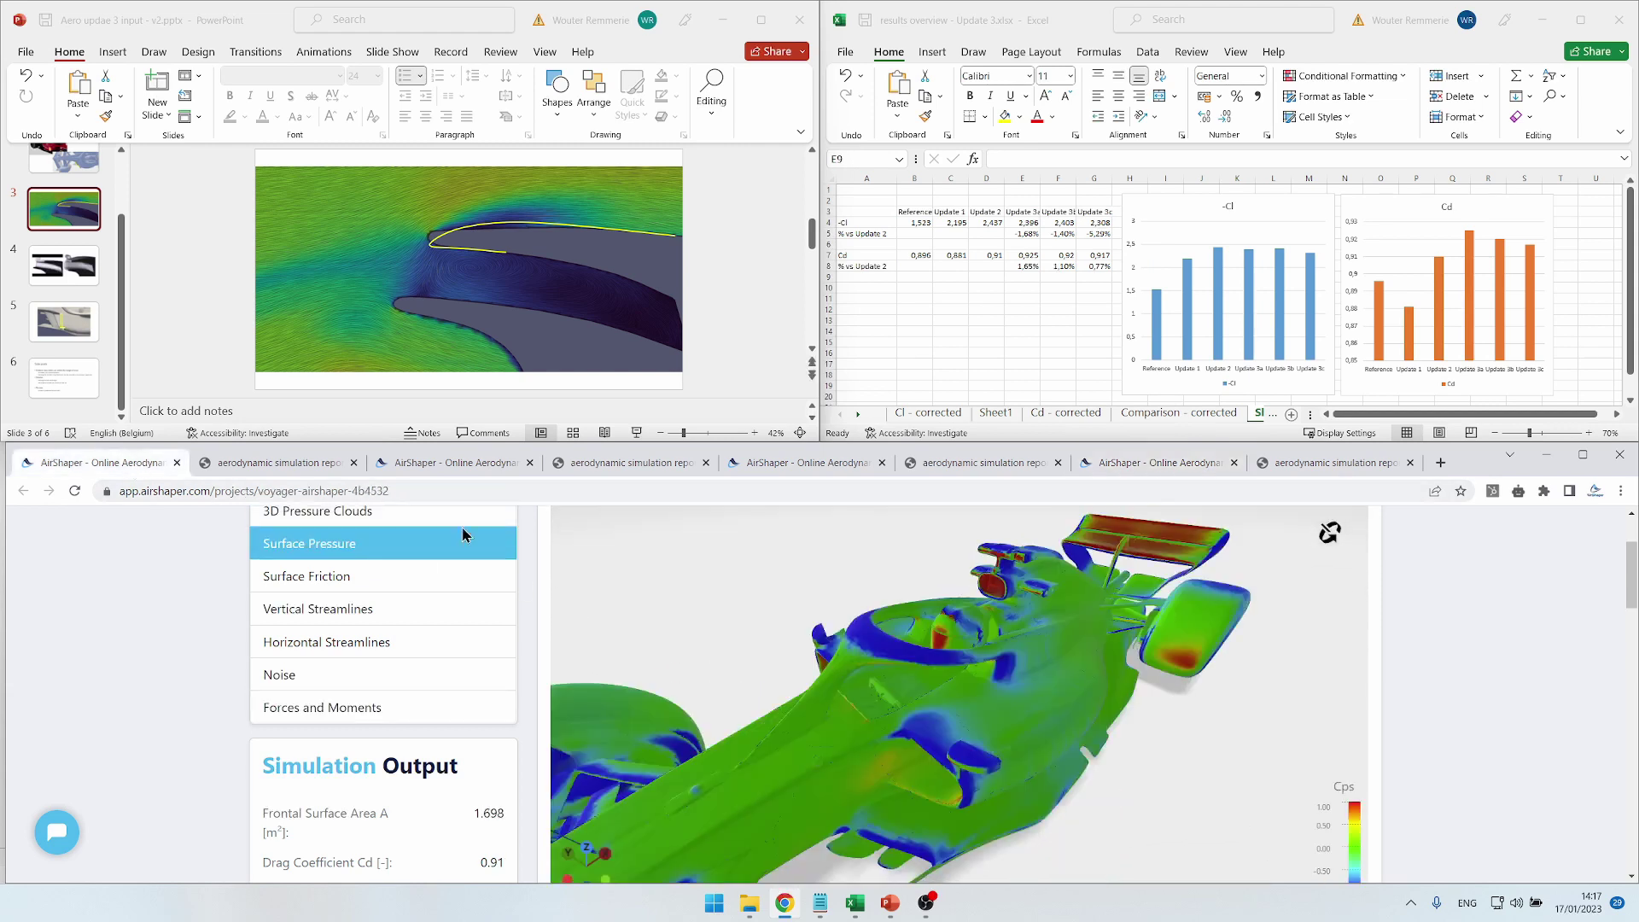
{"action": "left_click", "coordinate": [340, 512]}
{"action": "left_click_drag", "start_coordinate": [849, 680], "coordinate": [905, 679]}
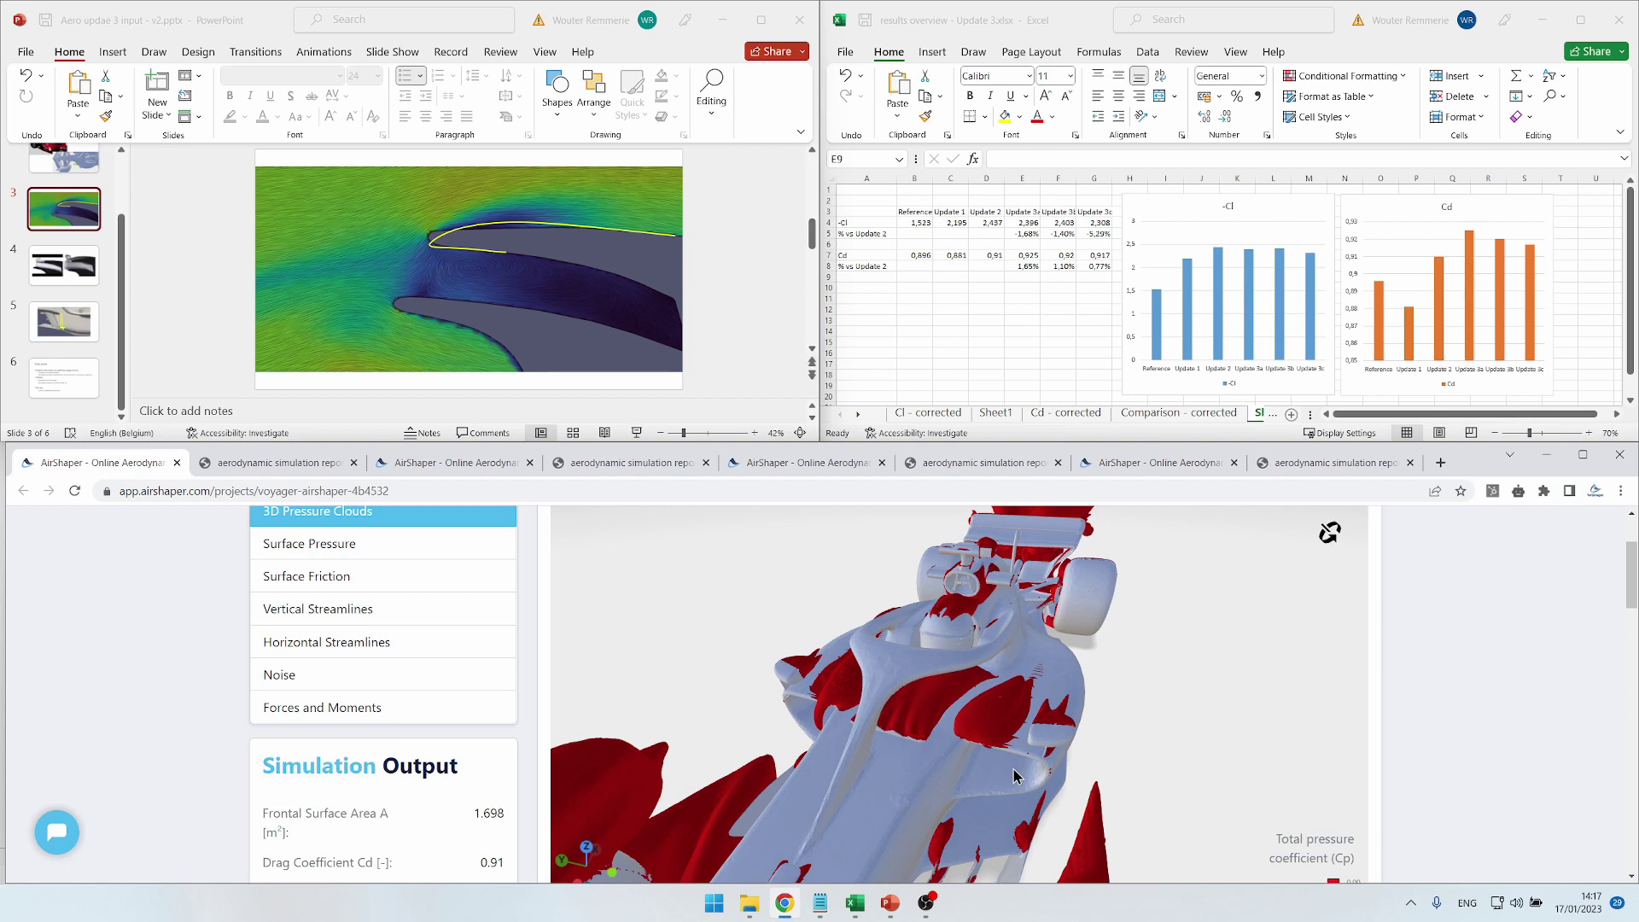
Step: Return to the 18fb76 concept and orbit to a side view of the side-pod pressure clouds
{"action": "left_click", "coordinate": [1131, 467]}
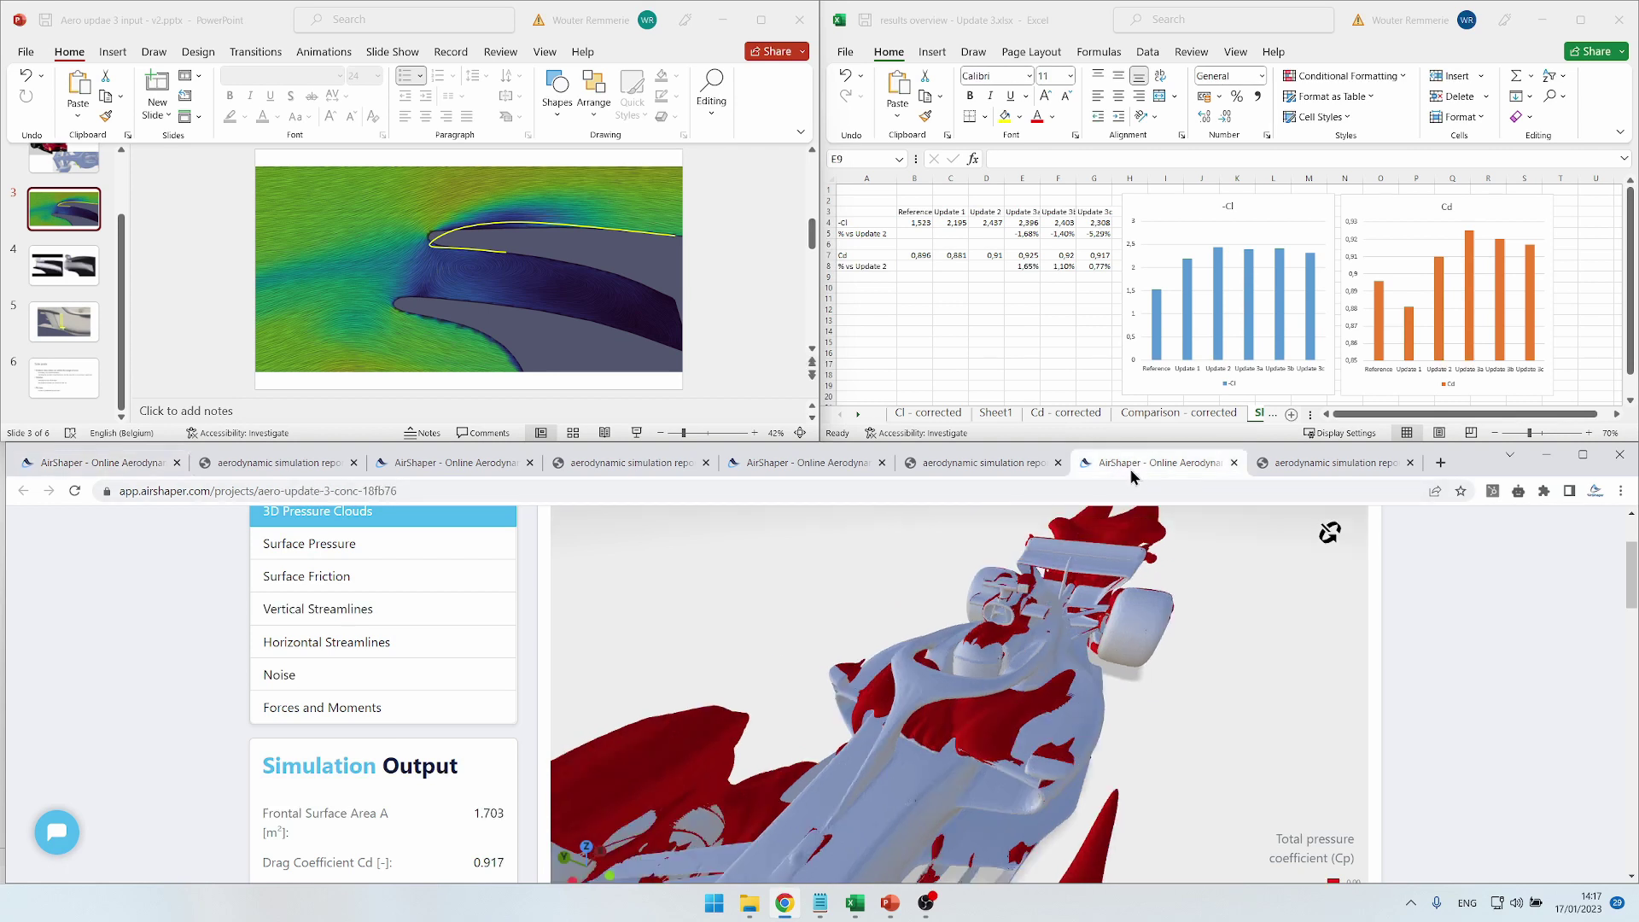
{"action": "left_click_drag", "start_coordinate": [1046, 793], "coordinate": [1041, 726]}
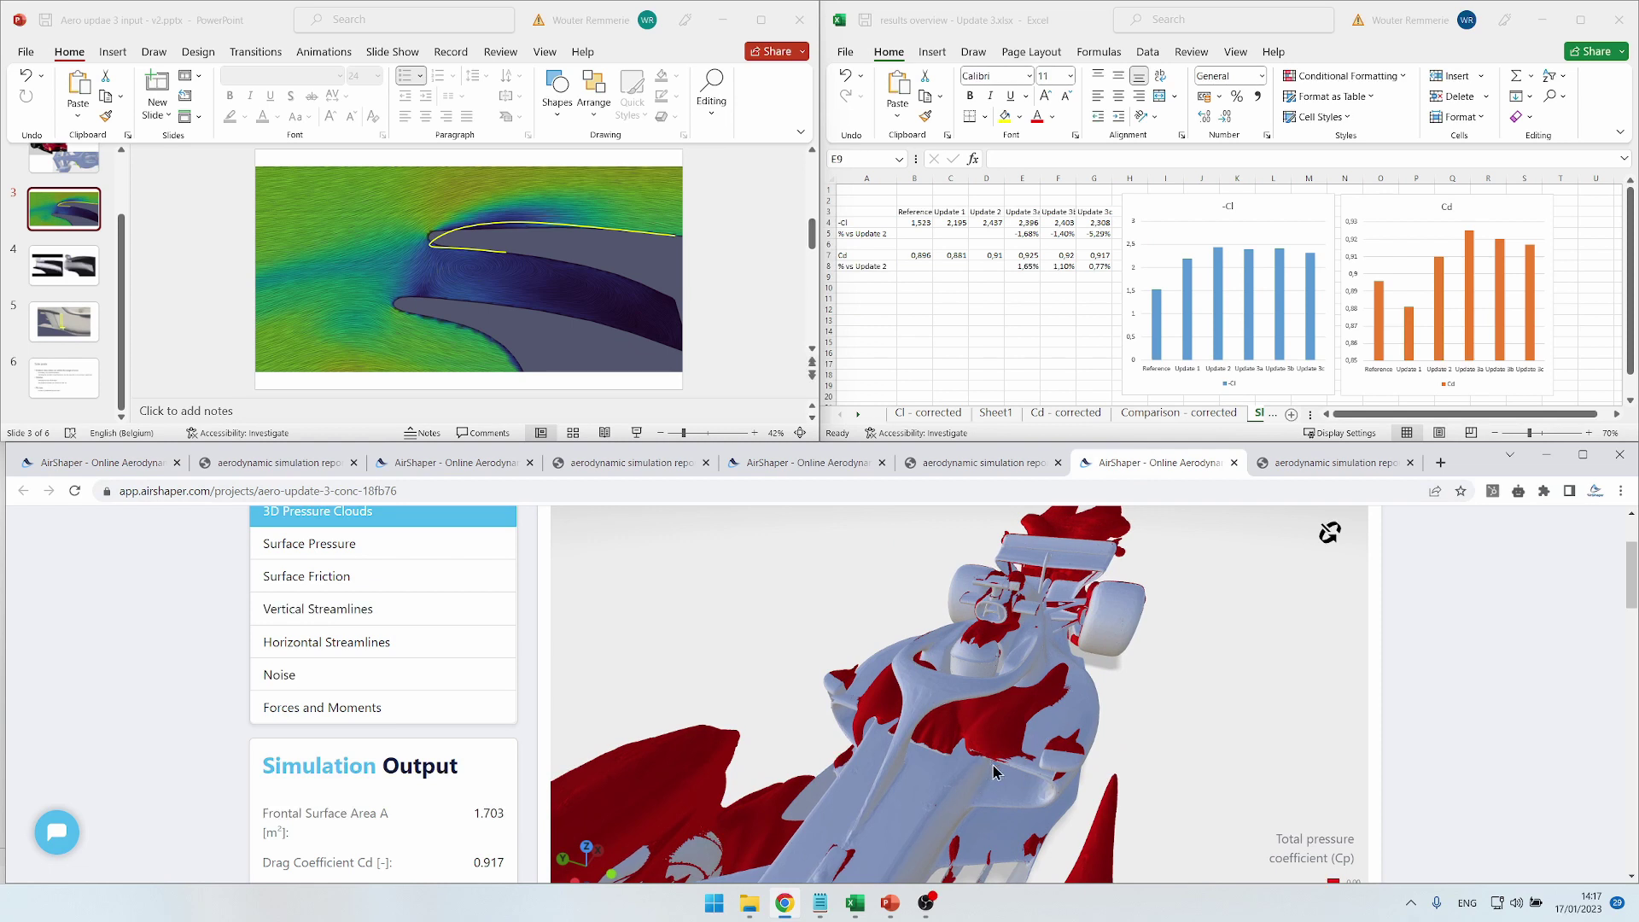
{"action": "left_click_drag", "start_coordinate": [990, 755], "coordinate": [963, 690]}
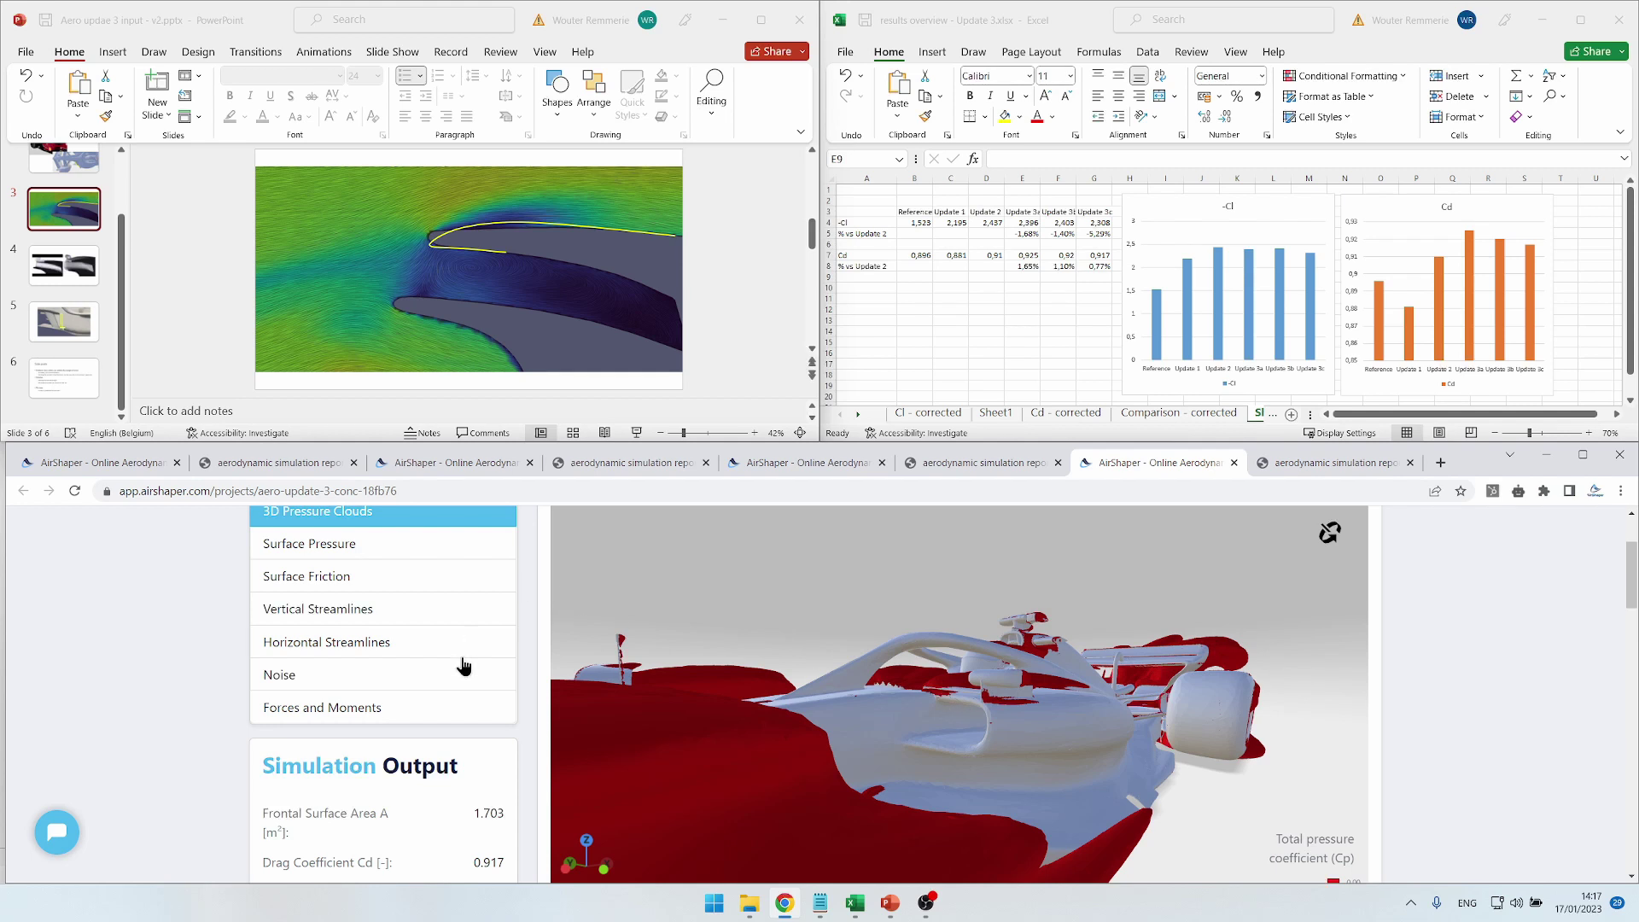
Step: Check the 18fb76 concept's forces and moments view, then return to its 3D pressure clouds
{"action": "left_click", "coordinate": [440, 712]}
{"action": "left_click_drag", "start_coordinate": [933, 710], "coordinate": [980, 721]}
{"action": "left_click", "coordinate": [444, 516]}
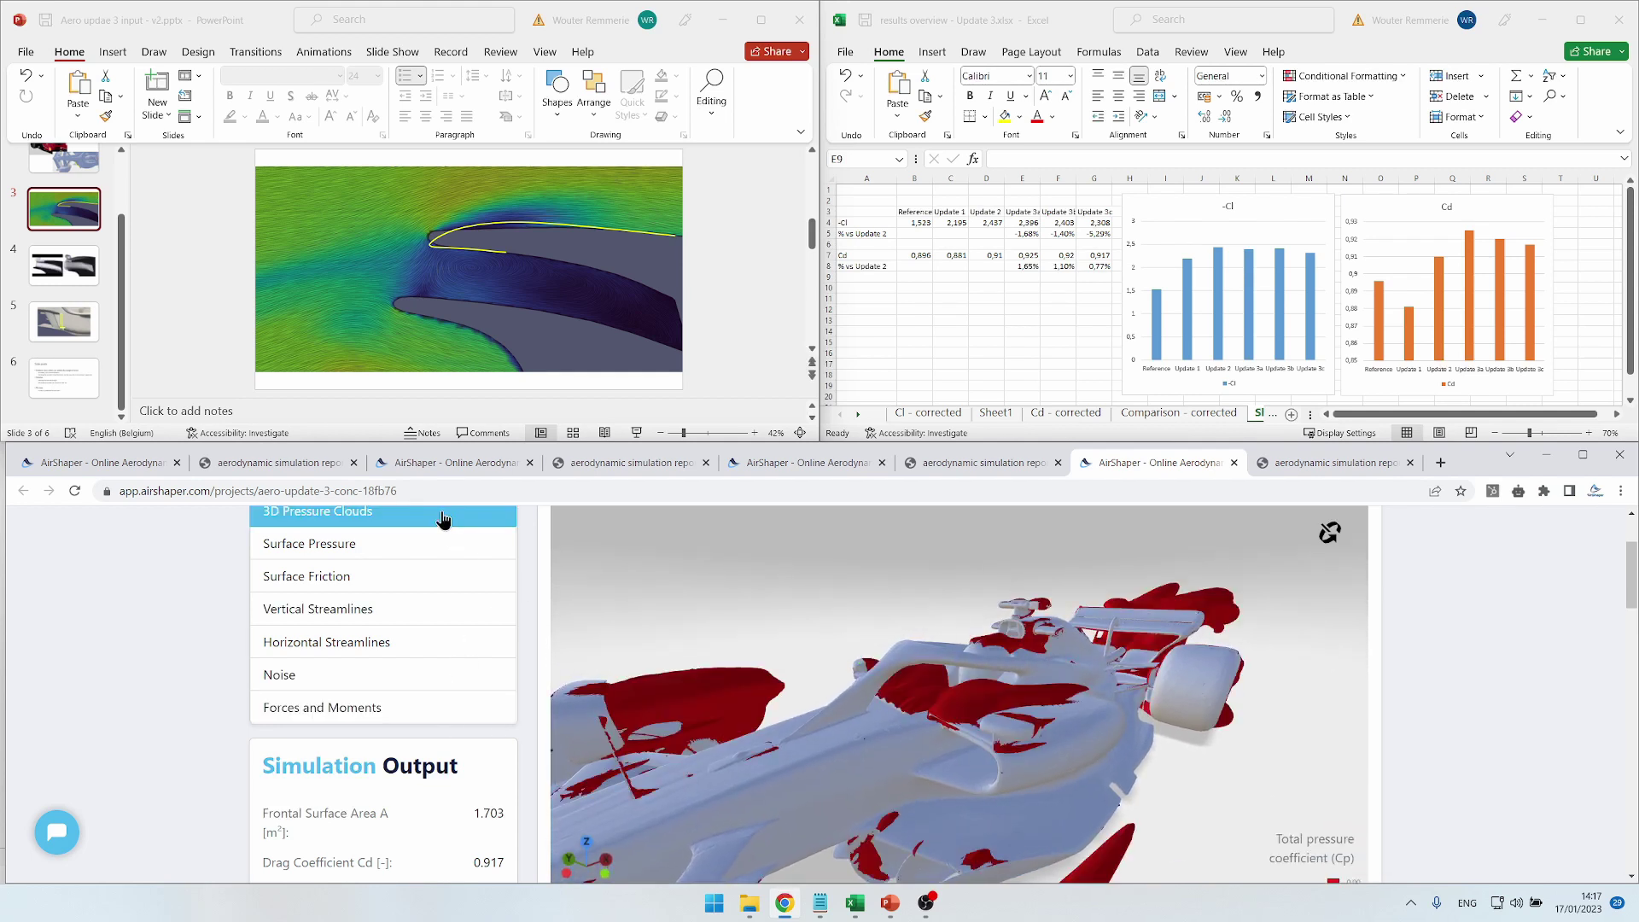
Step: Orbit the pressure clouds to show the car's right side, then bring the results workbook forward
{"action": "left_click_drag", "start_coordinate": [895, 731], "coordinate": [1025, 767]}
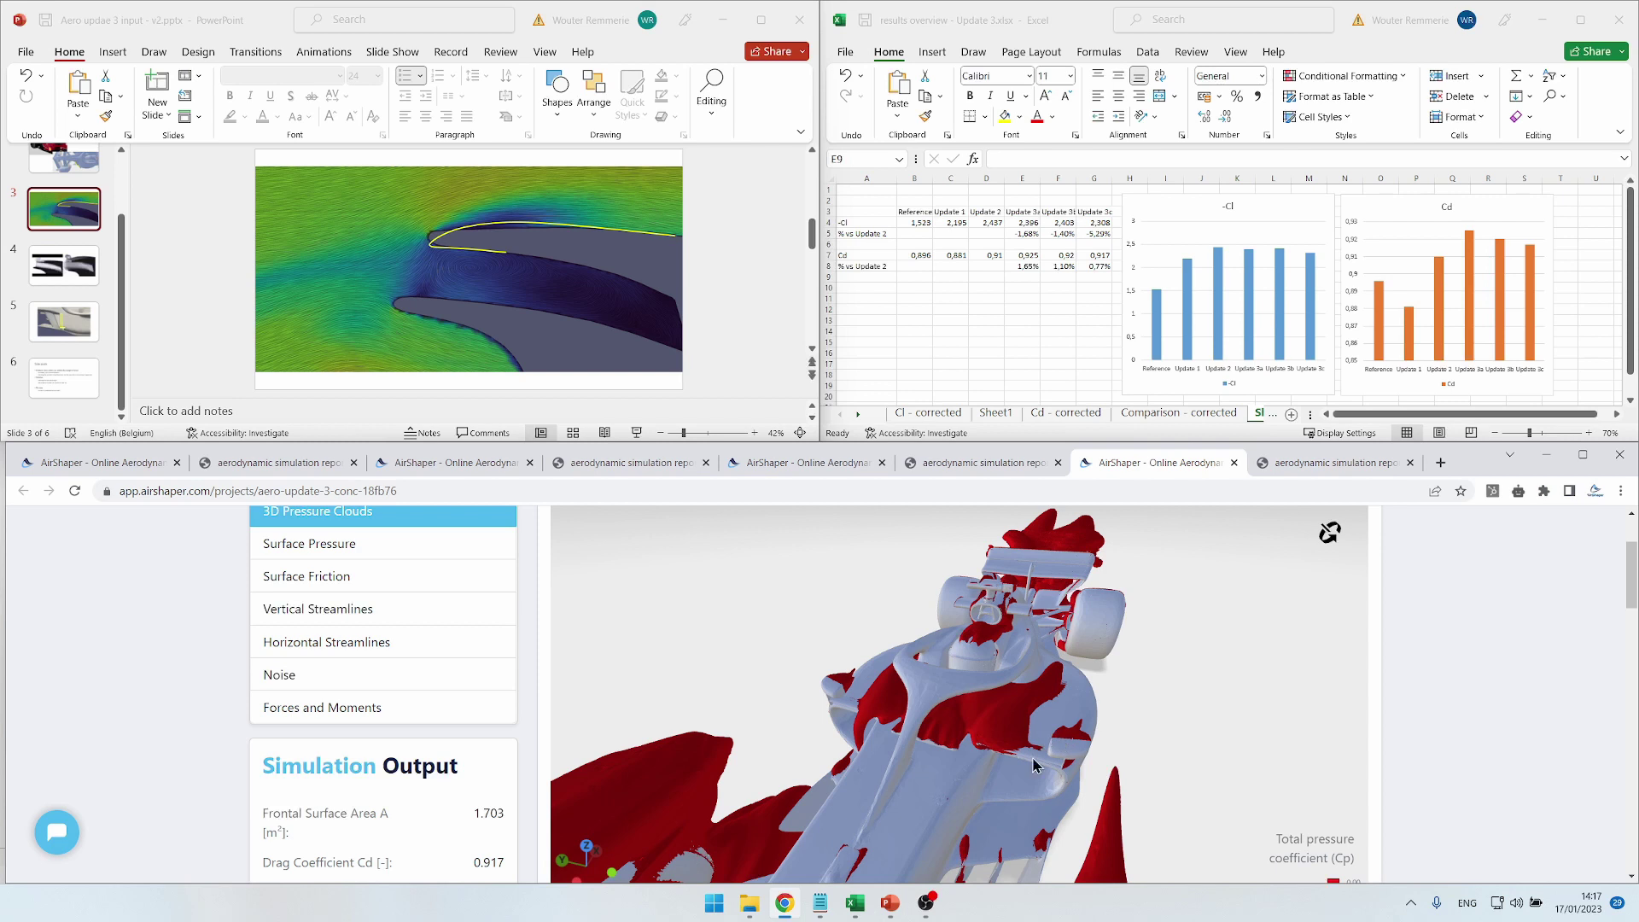
{"action": "left_click_drag", "start_coordinate": [1033, 765], "coordinate": [990, 793]}
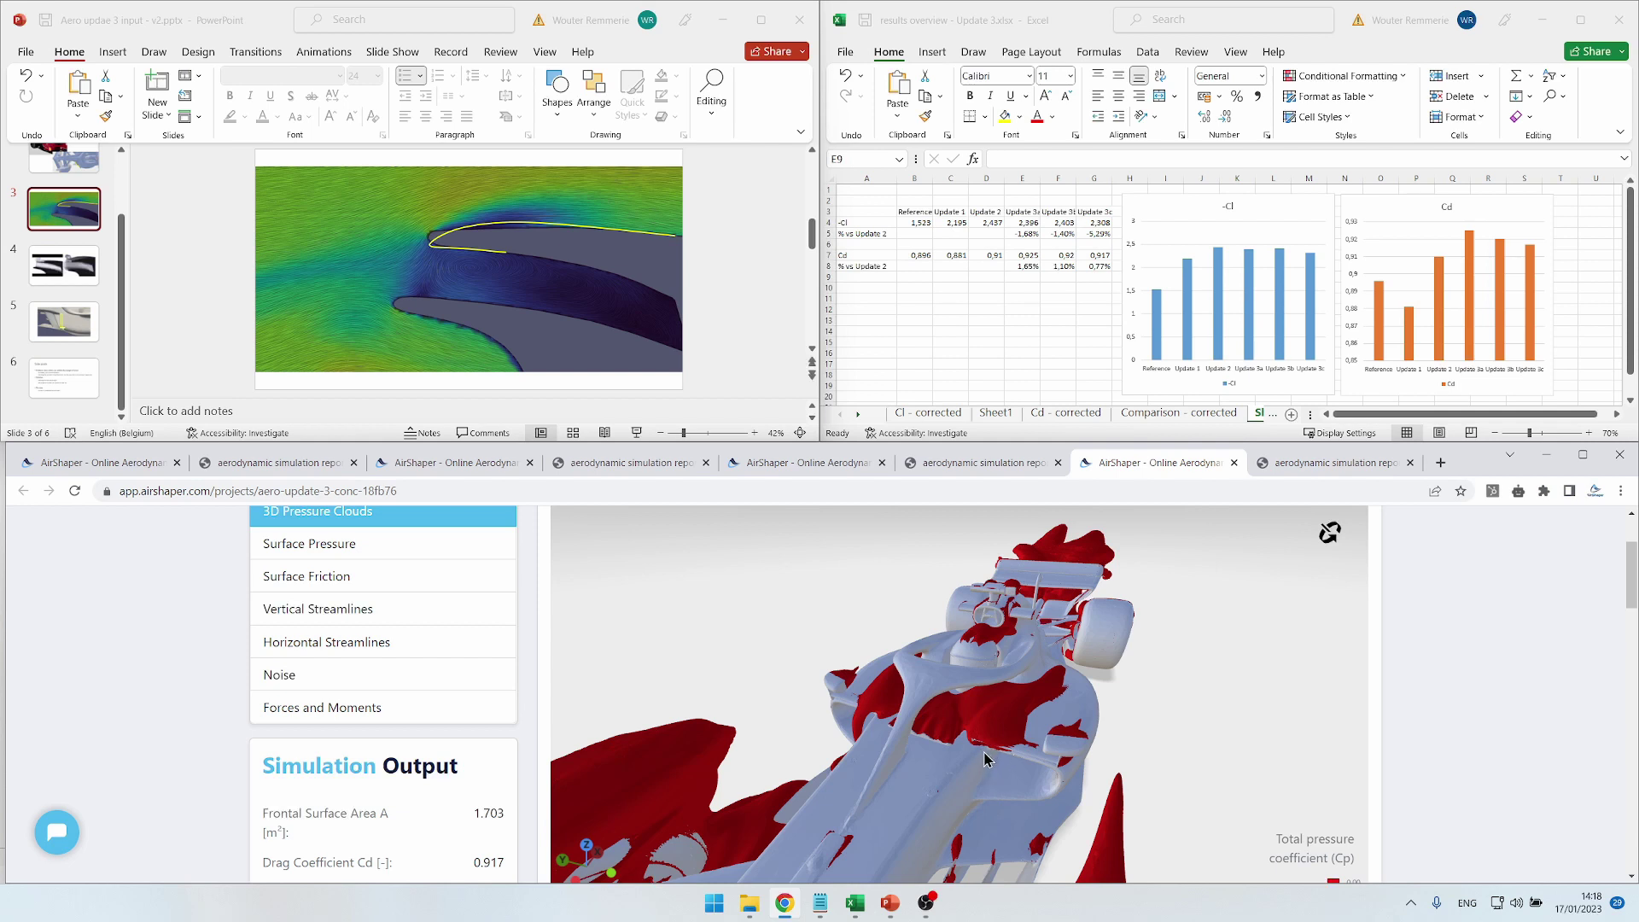
{"action": "left_click_drag", "start_coordinate": [978, 732], "coordinate": [1045, 758]}
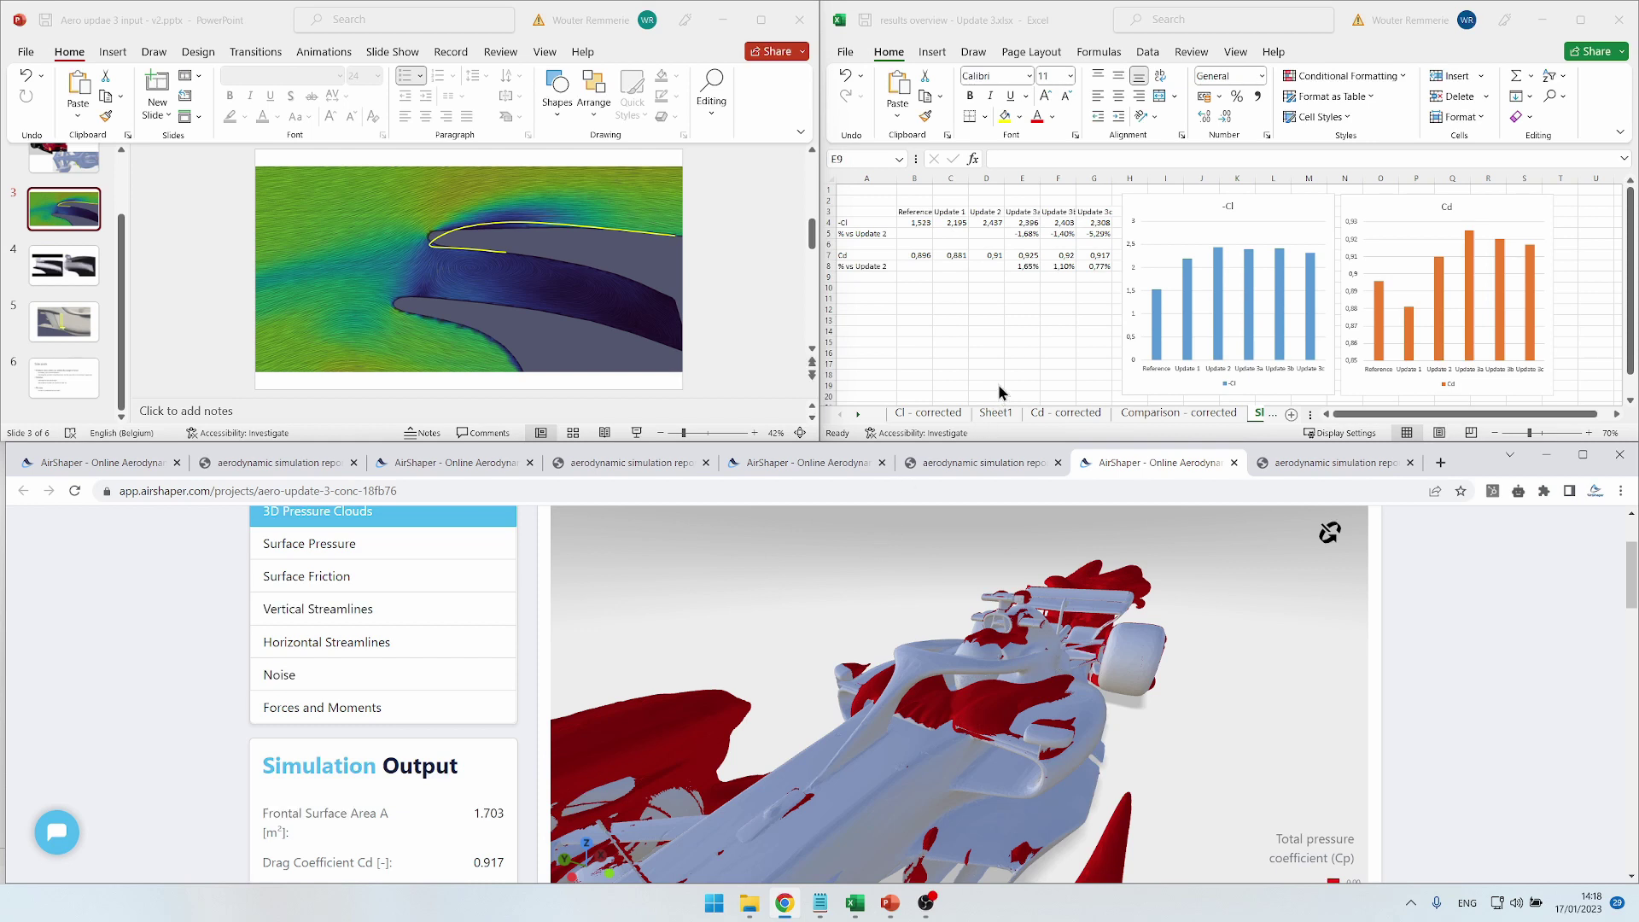
{"action": "left_click", "coordinate": [1025, 280]}
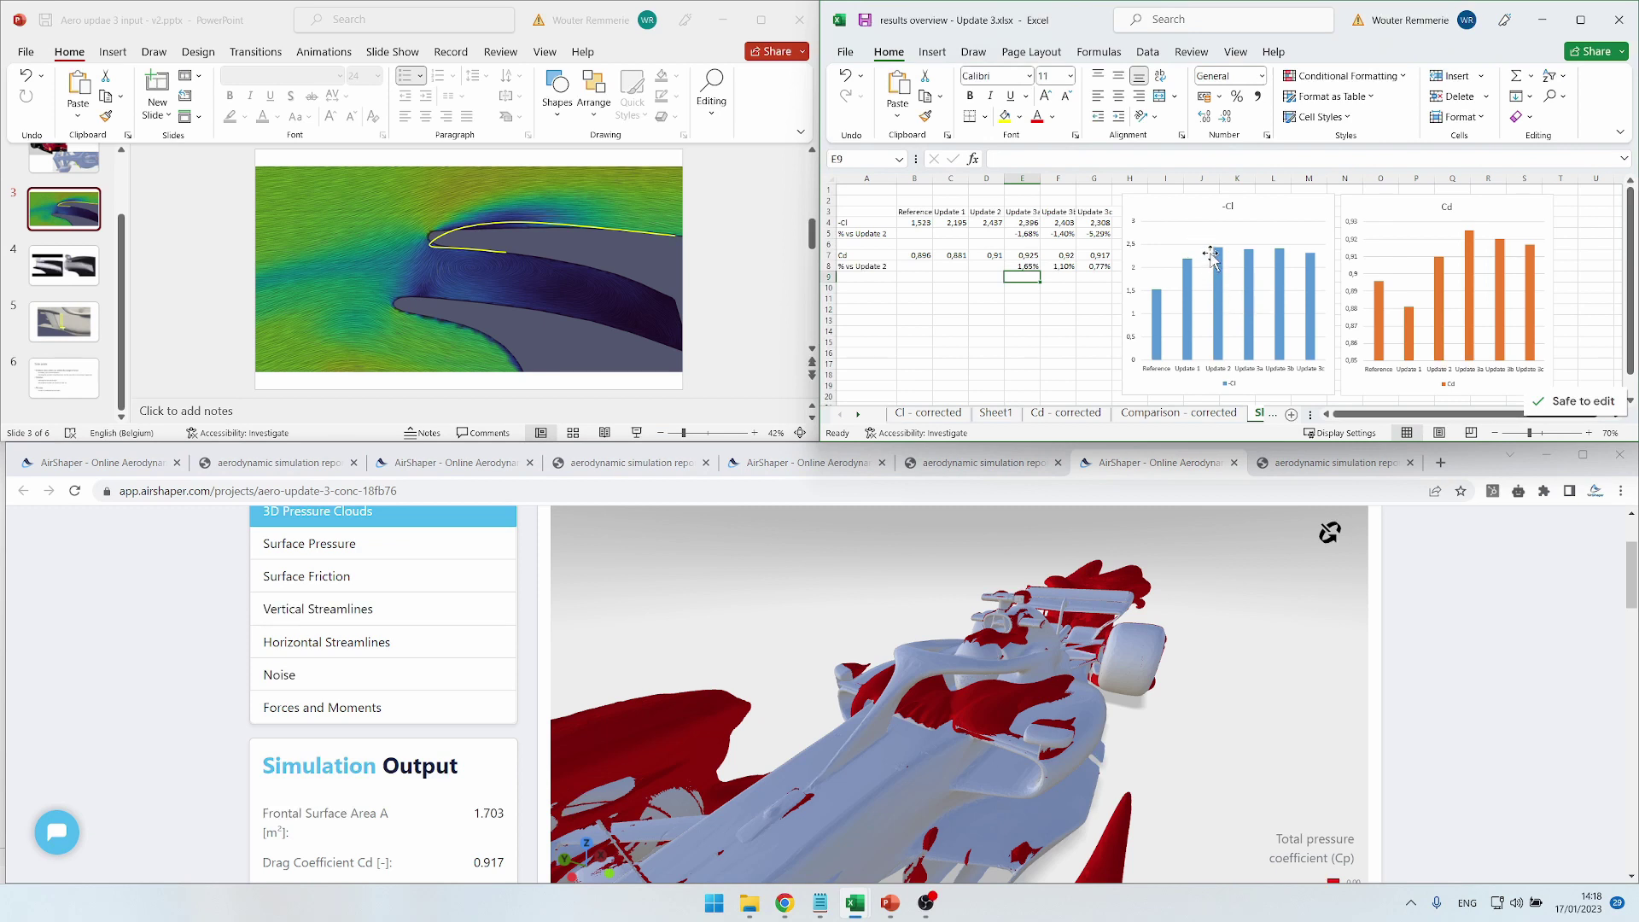
Step: Compare the aero package 2 report, results workbook, and concept 1 and other concept reports
{"action": "left_click", "coordinate": [240, 464]}
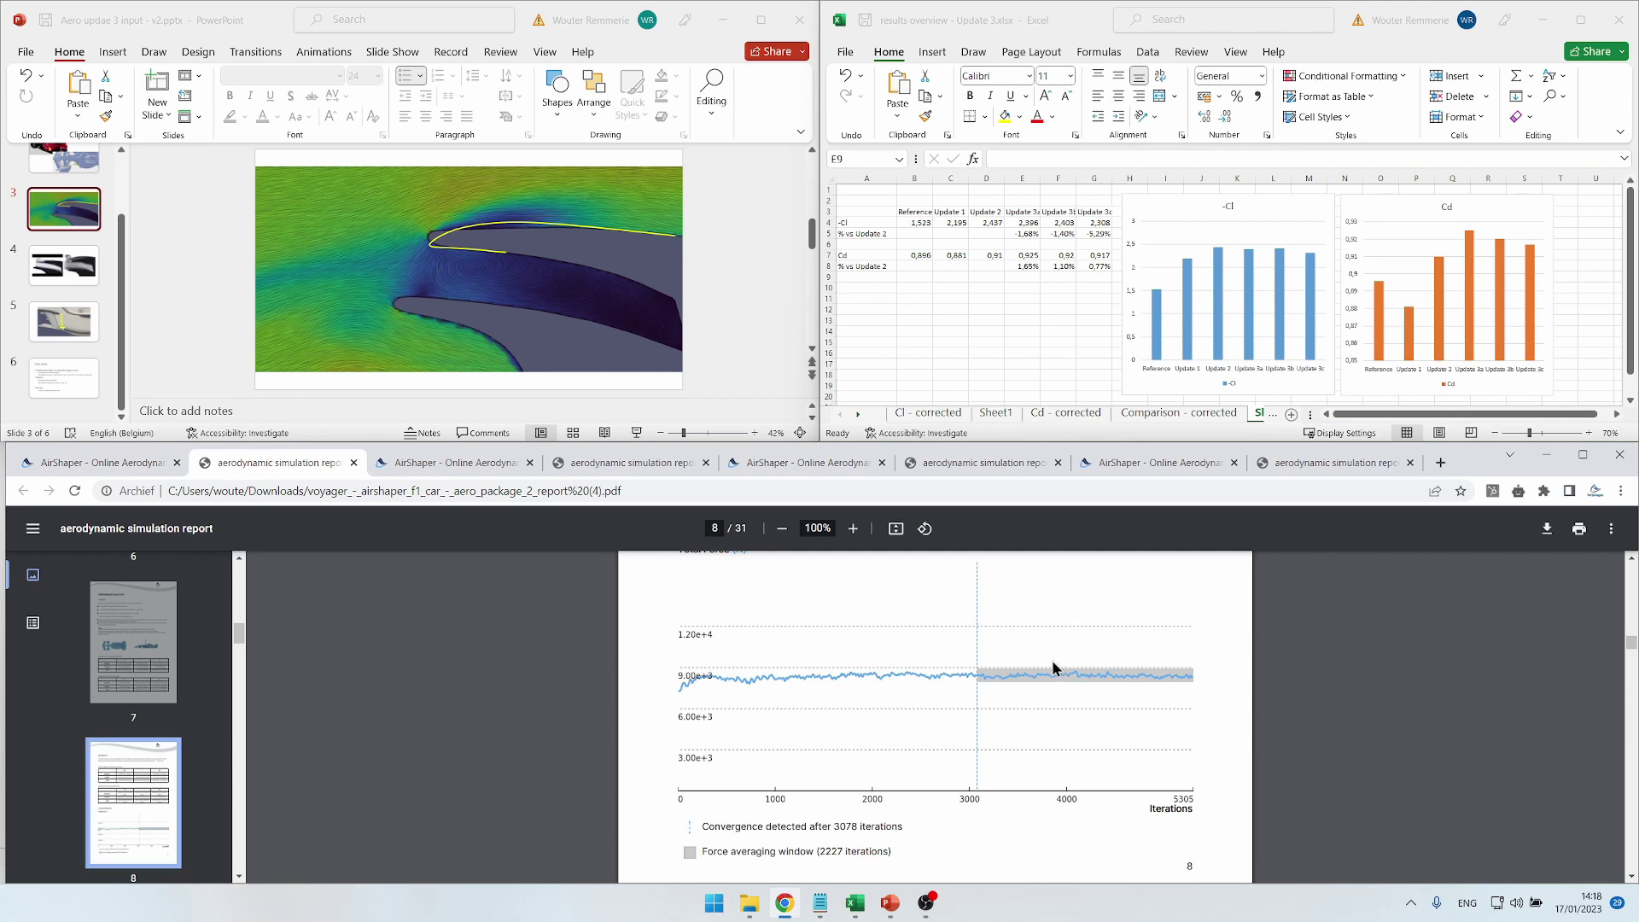
{"action": "left_click", "coordinate": [1056, 322]}
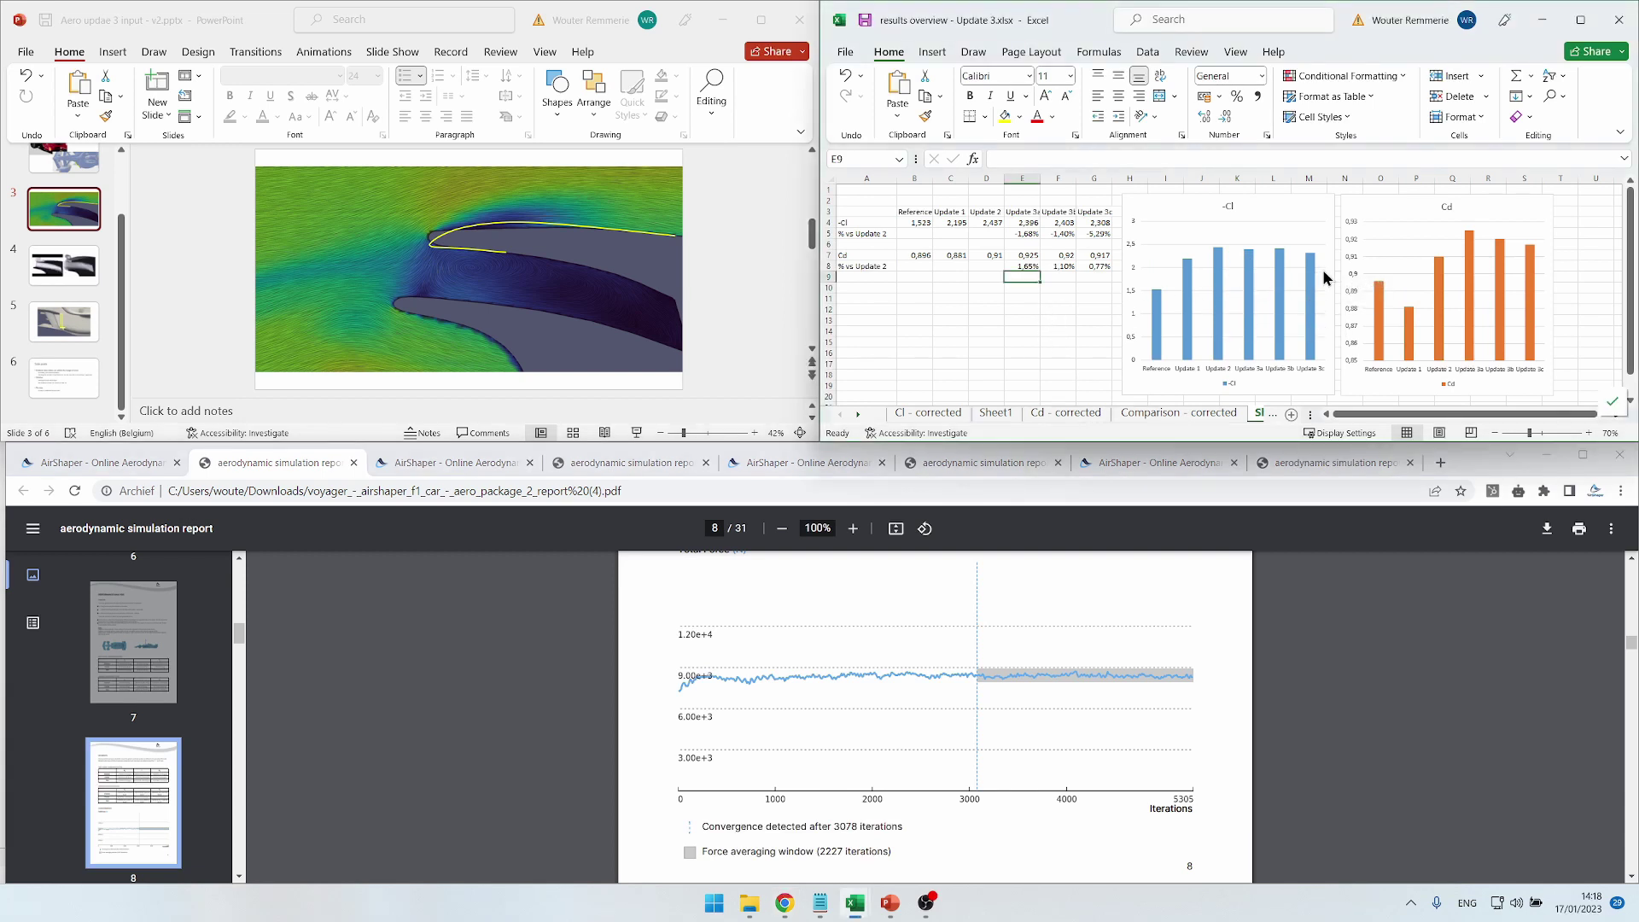
{"action": "left_click", "coordinate": [649, 464]}
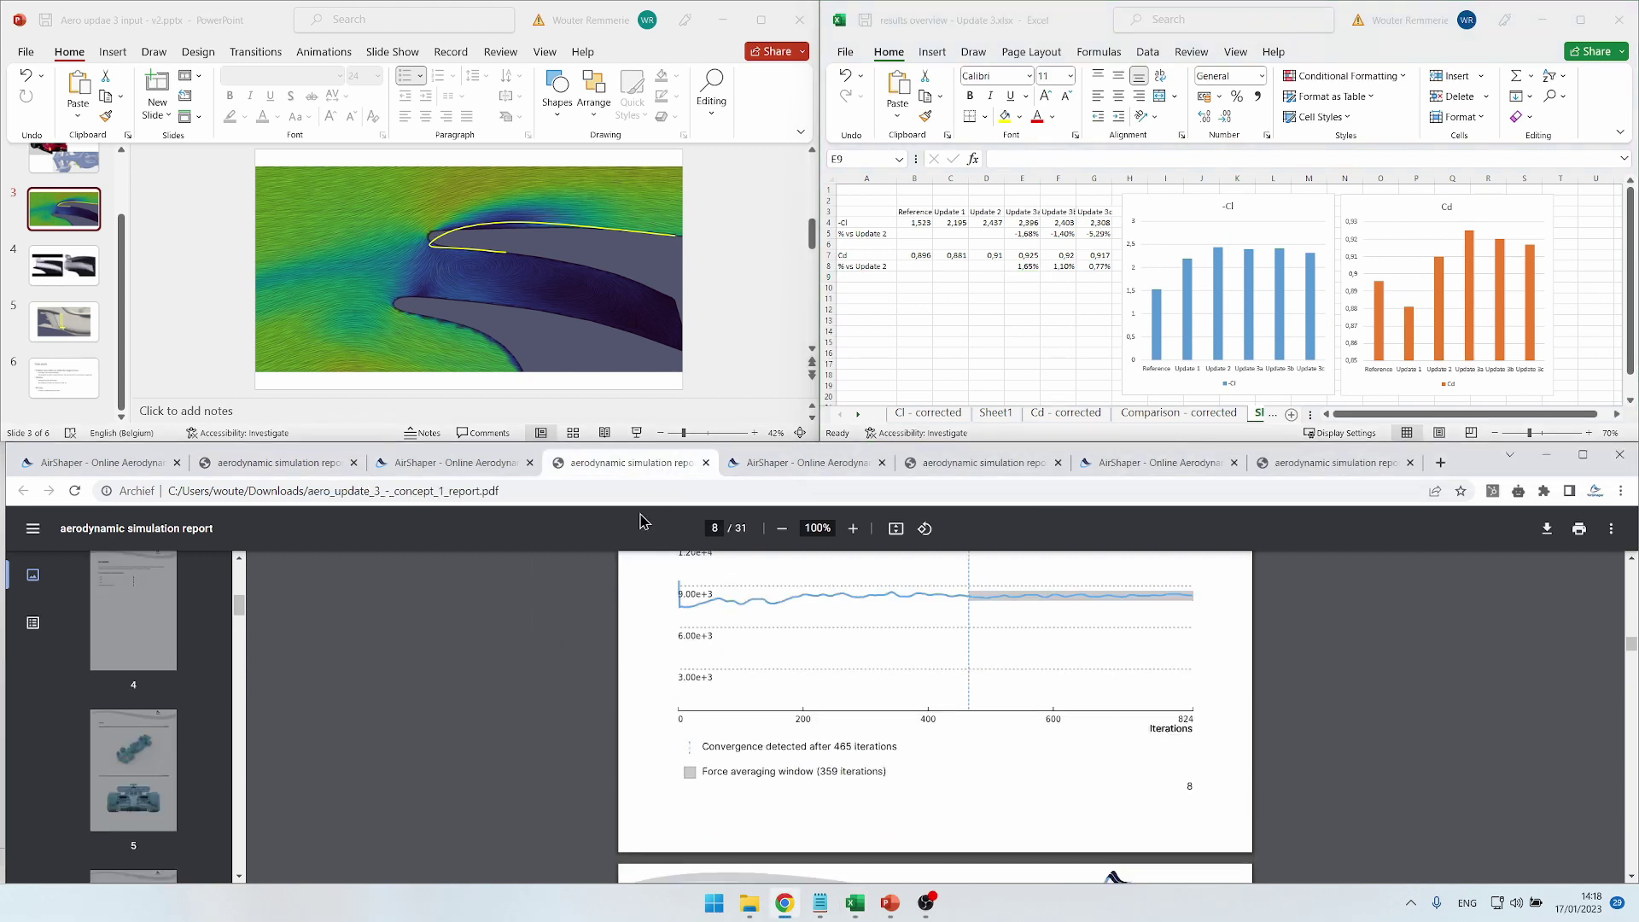
{"action": "left_click", "coordinate": [1002, 461]}
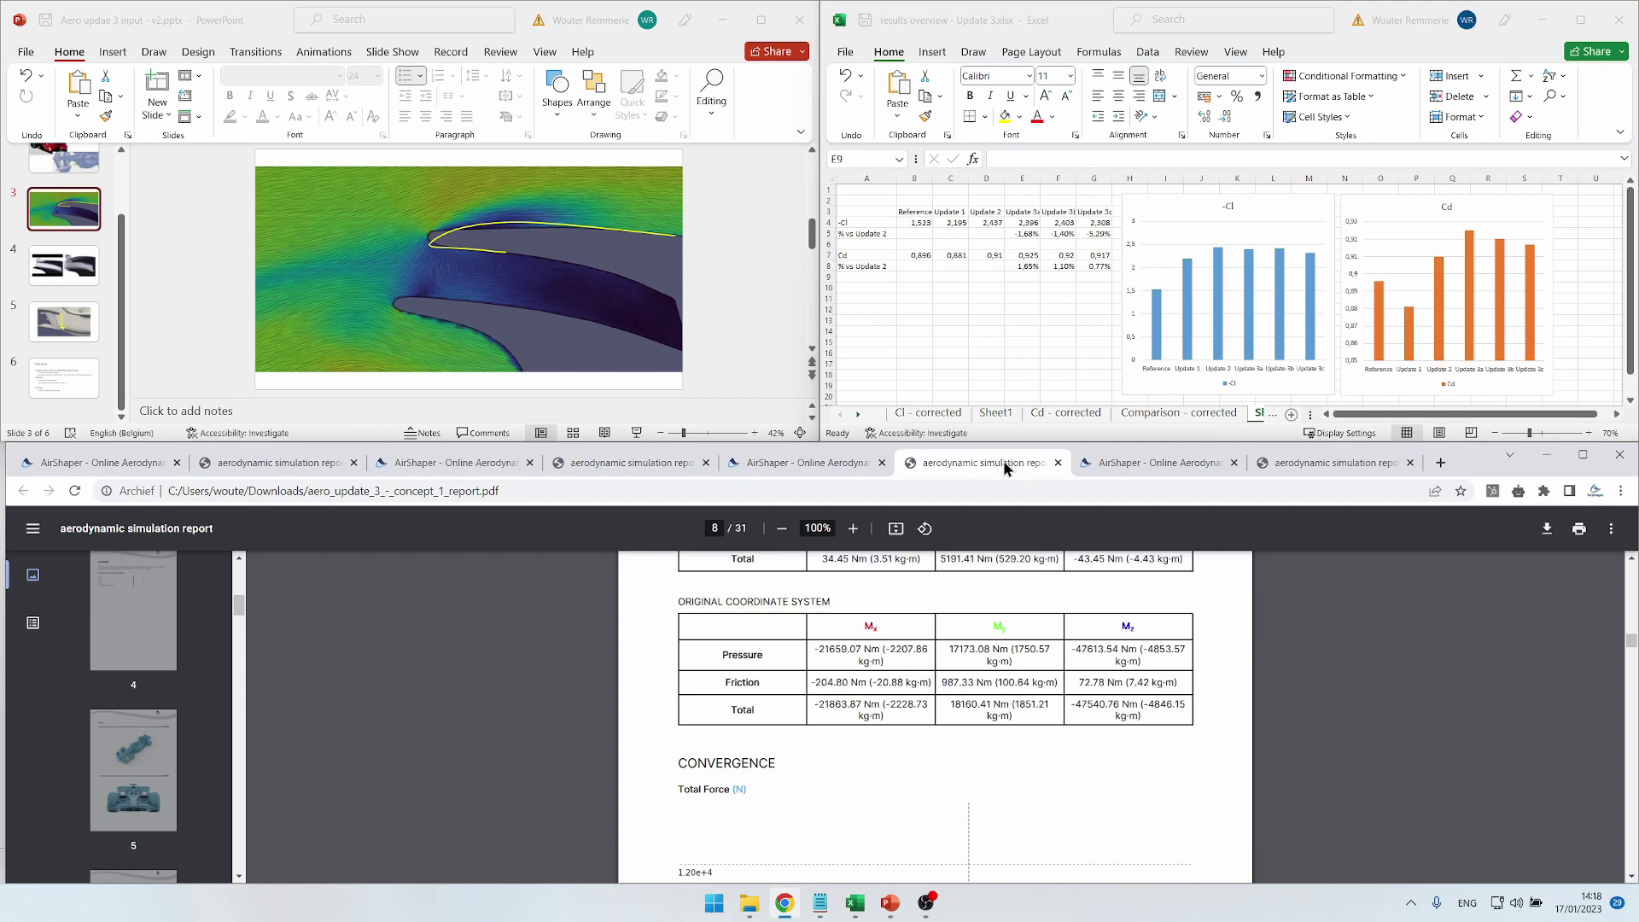
{"action": "scroll", "coordinate": [1025, 630], "scroll_direction": "down", "scroll_amount": 5}
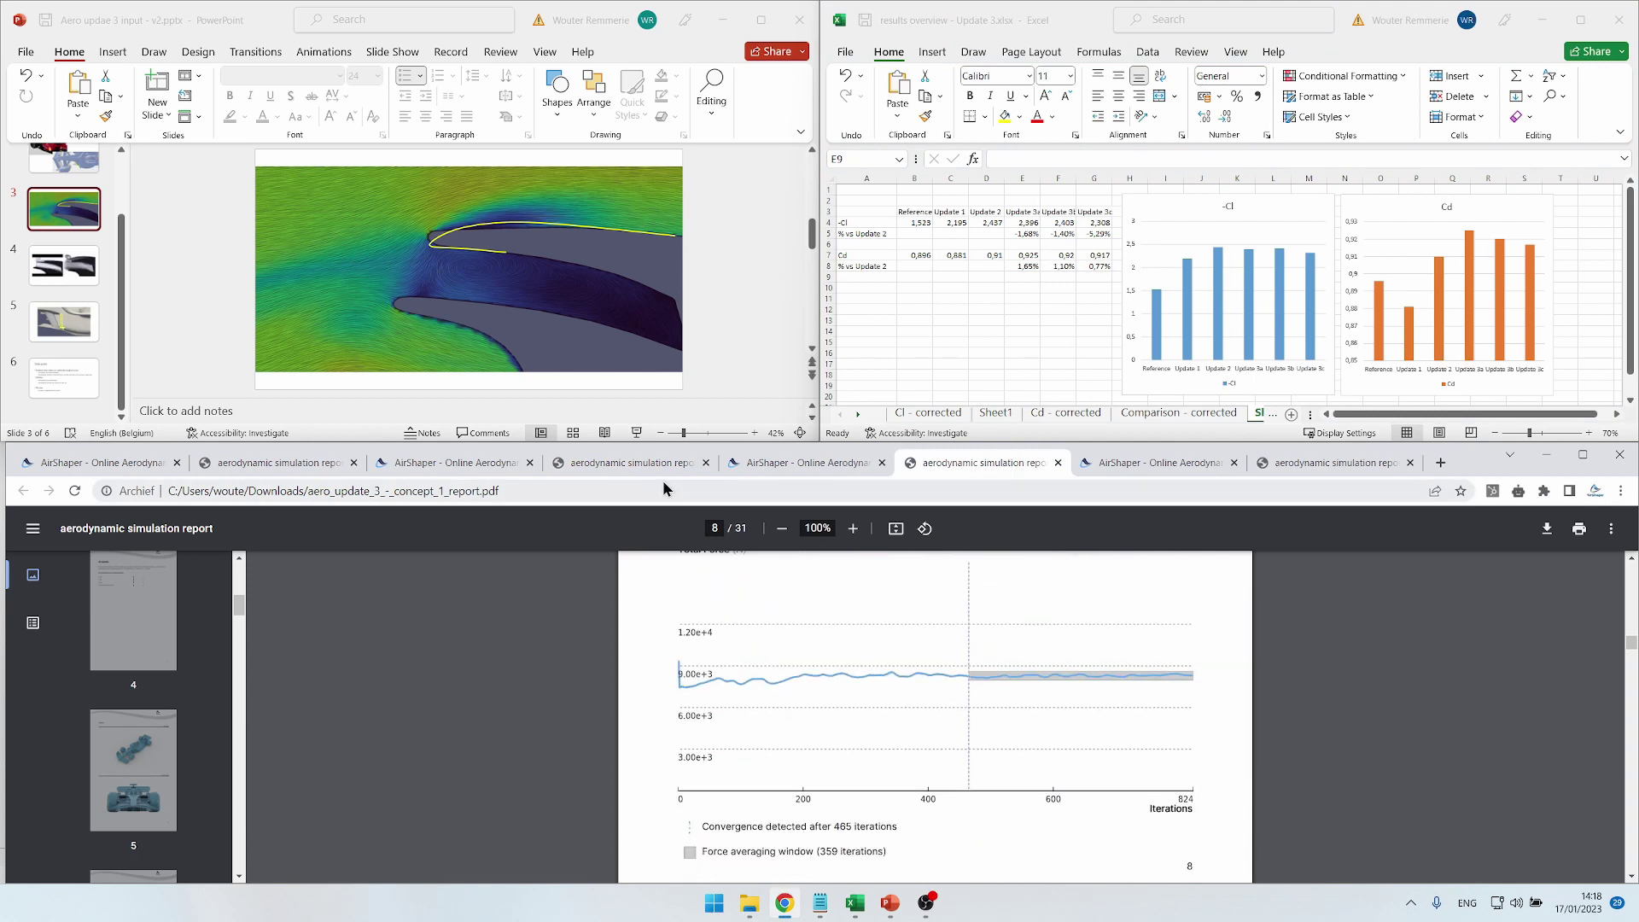
{"action": "left_click", "coordinate": [639, 465]}
{"action": "left_click", "coordinate": [981, 462]}
Step: Review the concept 3 report, then settle on concept 1's page 8 convergence chart (465 iterations)
{"action": "left_click", "coordinate": [1360, 457]}
{"action": "scroll", "coordinate": [1315, 627], "scroll_direction": "down", "scroll_amount": 5}
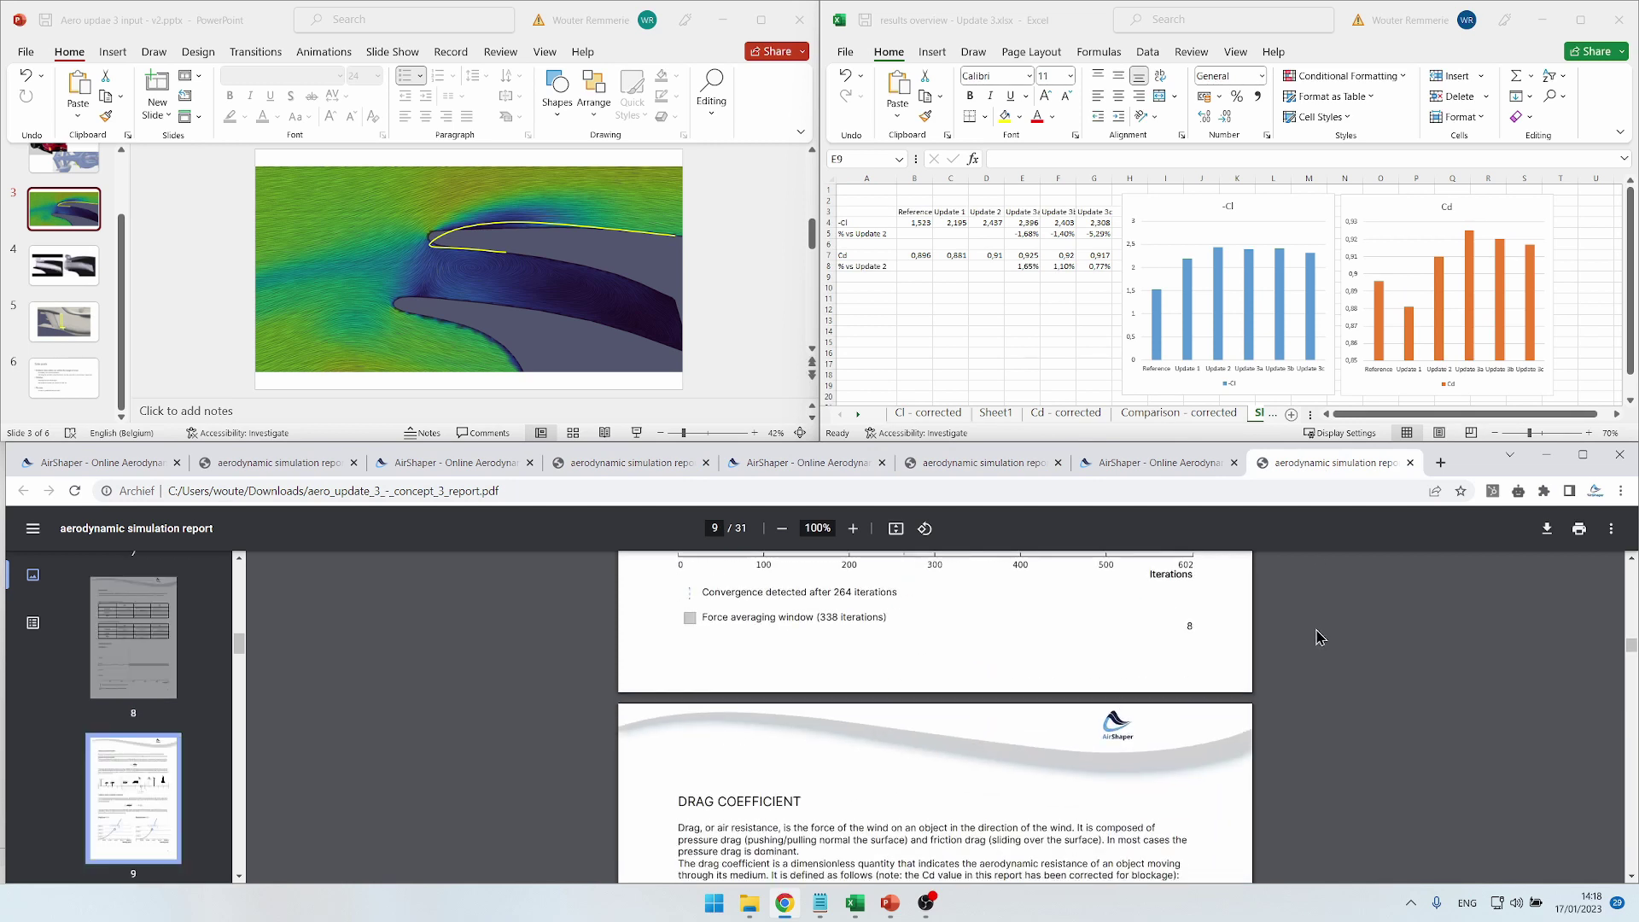
{"action": "scroll", "coordinate": [1319, 636], "scroll_direction": "up", "scroll_amount": 4}
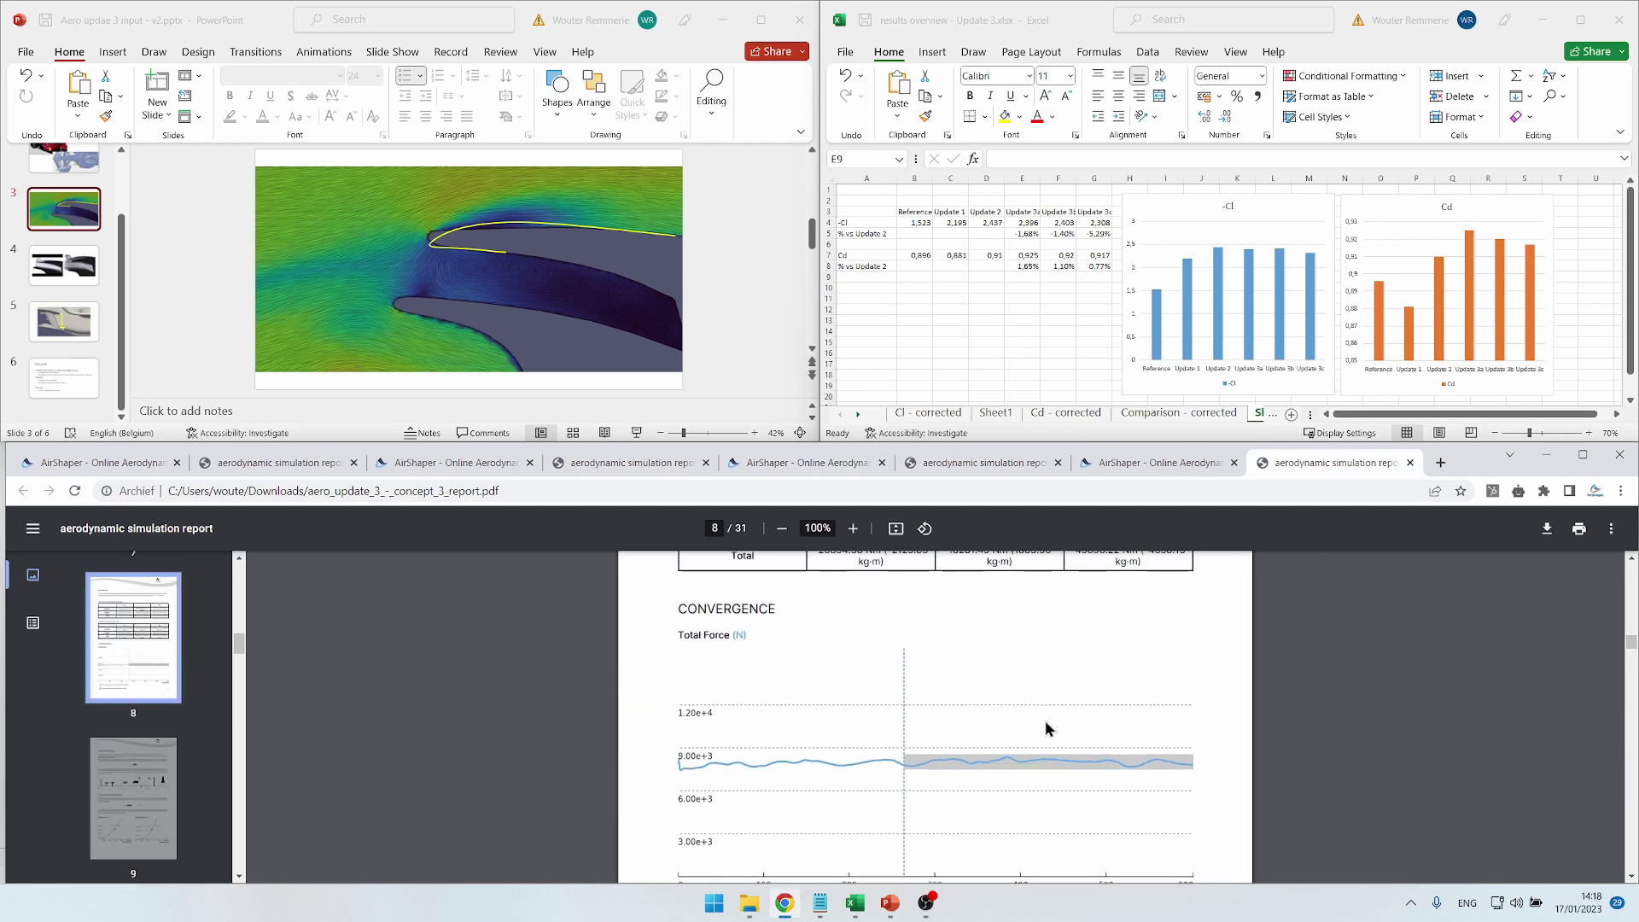
{"action": "scroll", "coordinate": [1032, 699], "scroll_direction": "up", "scroll_amount": 2}
{"action": "scroll", "coordinate": [1032, 699], "scroll_direction": "down", "scroll_amount": 1}
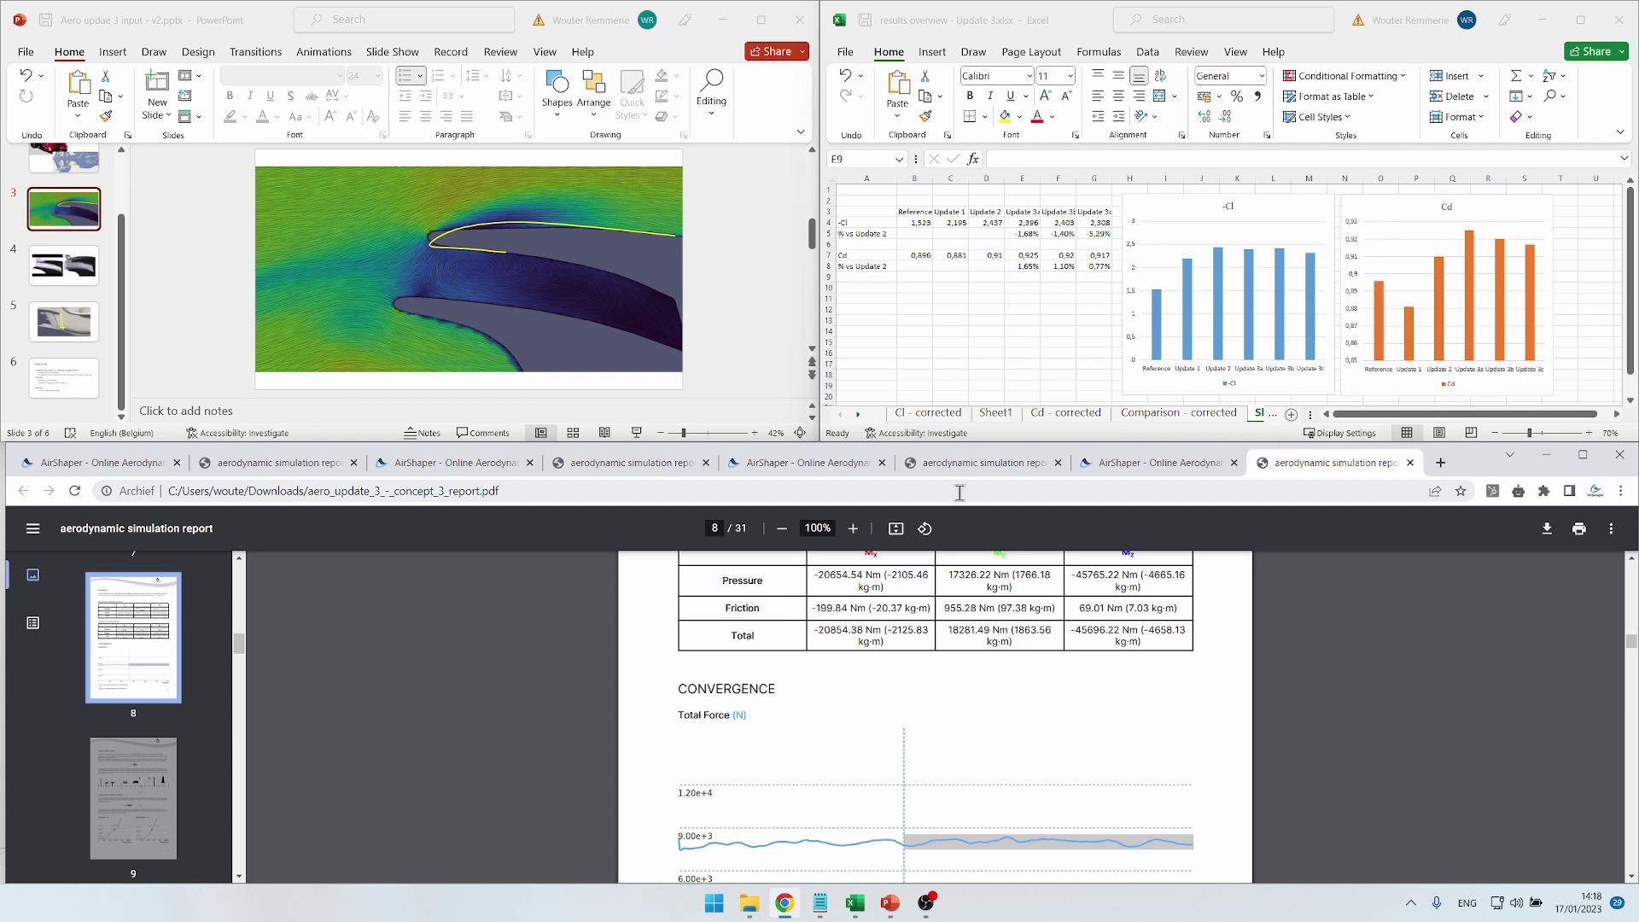
{"action": "left_click", "coordinate": [958, 466]}
{"action": "left_click", "coordinate": [662, 463]}
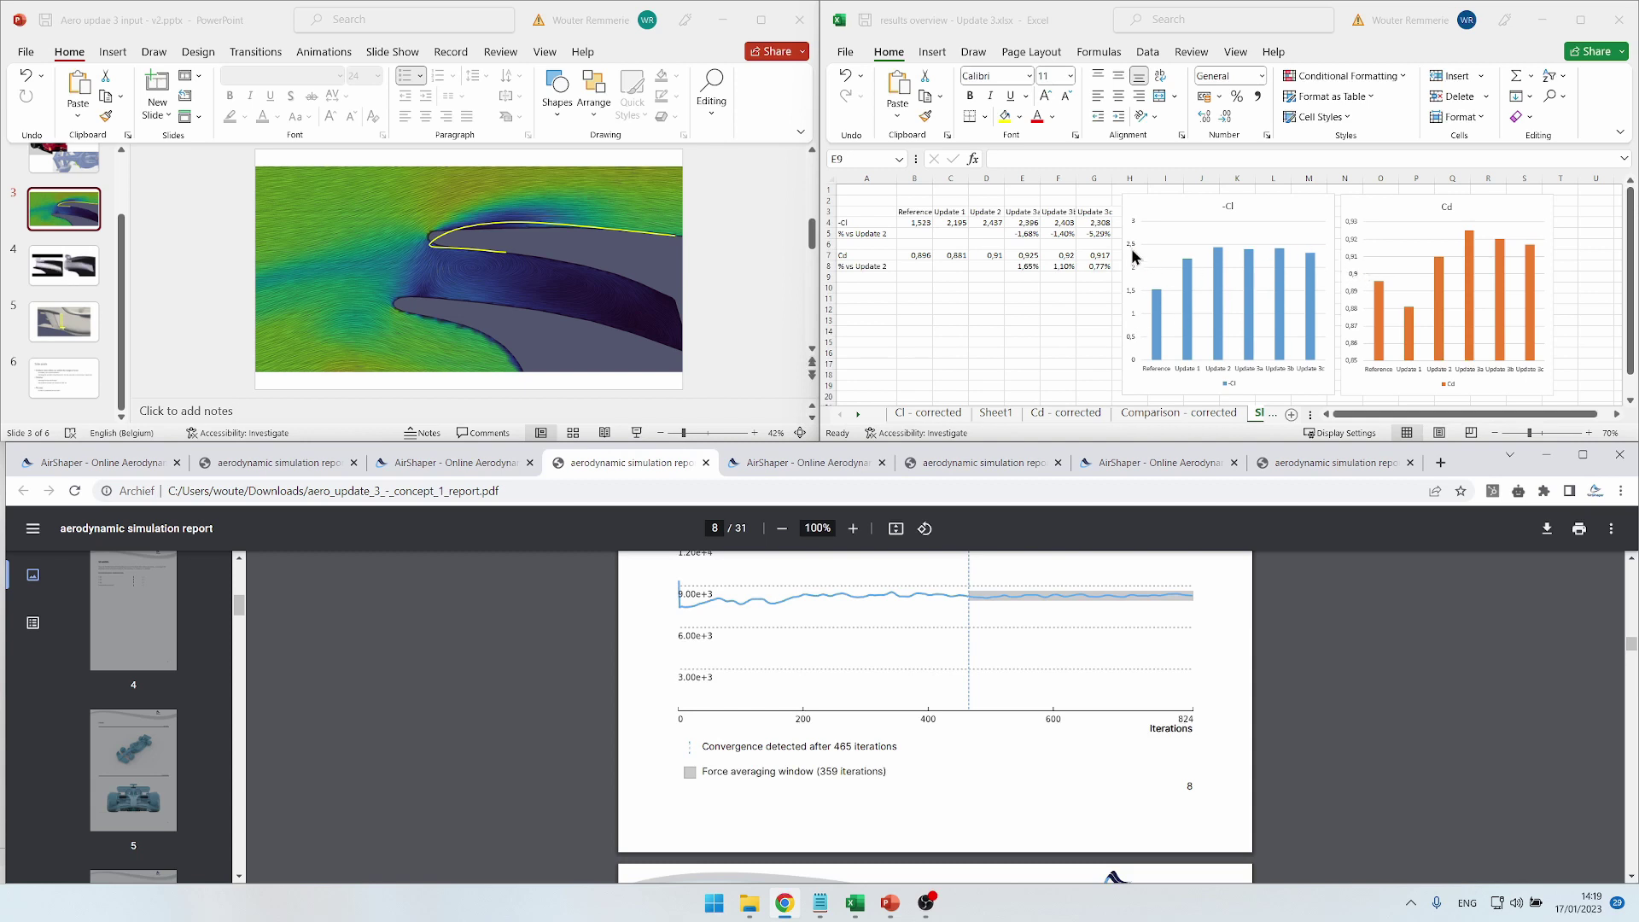
{"action": "left_click", "coordinate": [1106, 233]}
{"action": "left_click", "coordinate": [1027, 231]}
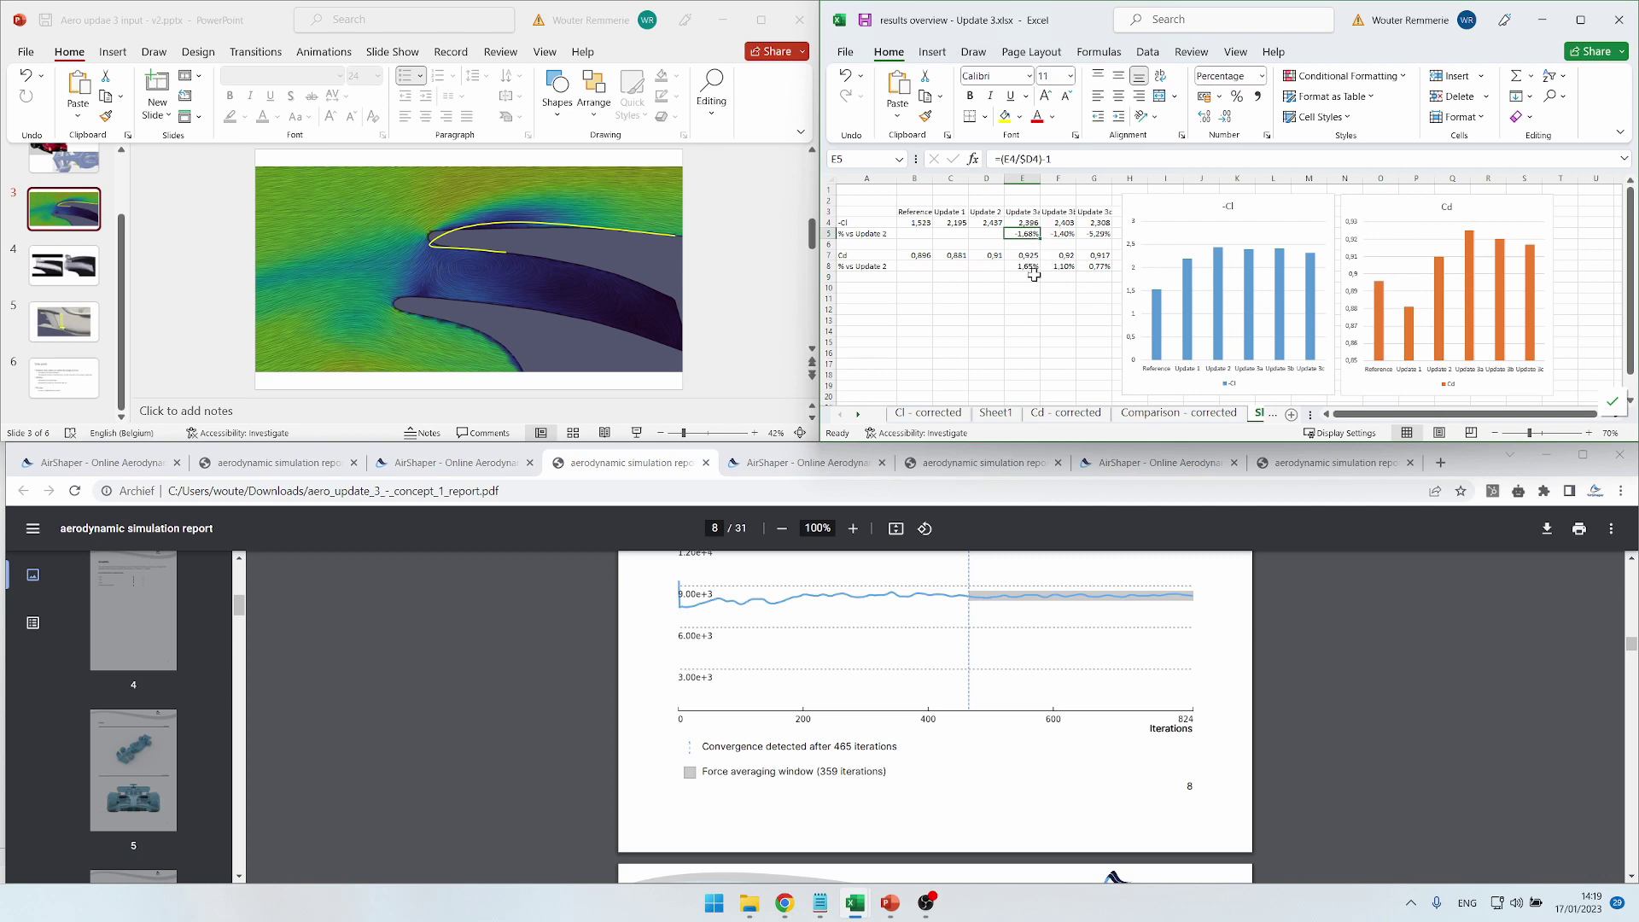
{"action": "left_click", "coordinate": [1029, 265]}
{"action": "left_click", "coordinate": [1061, 232]}
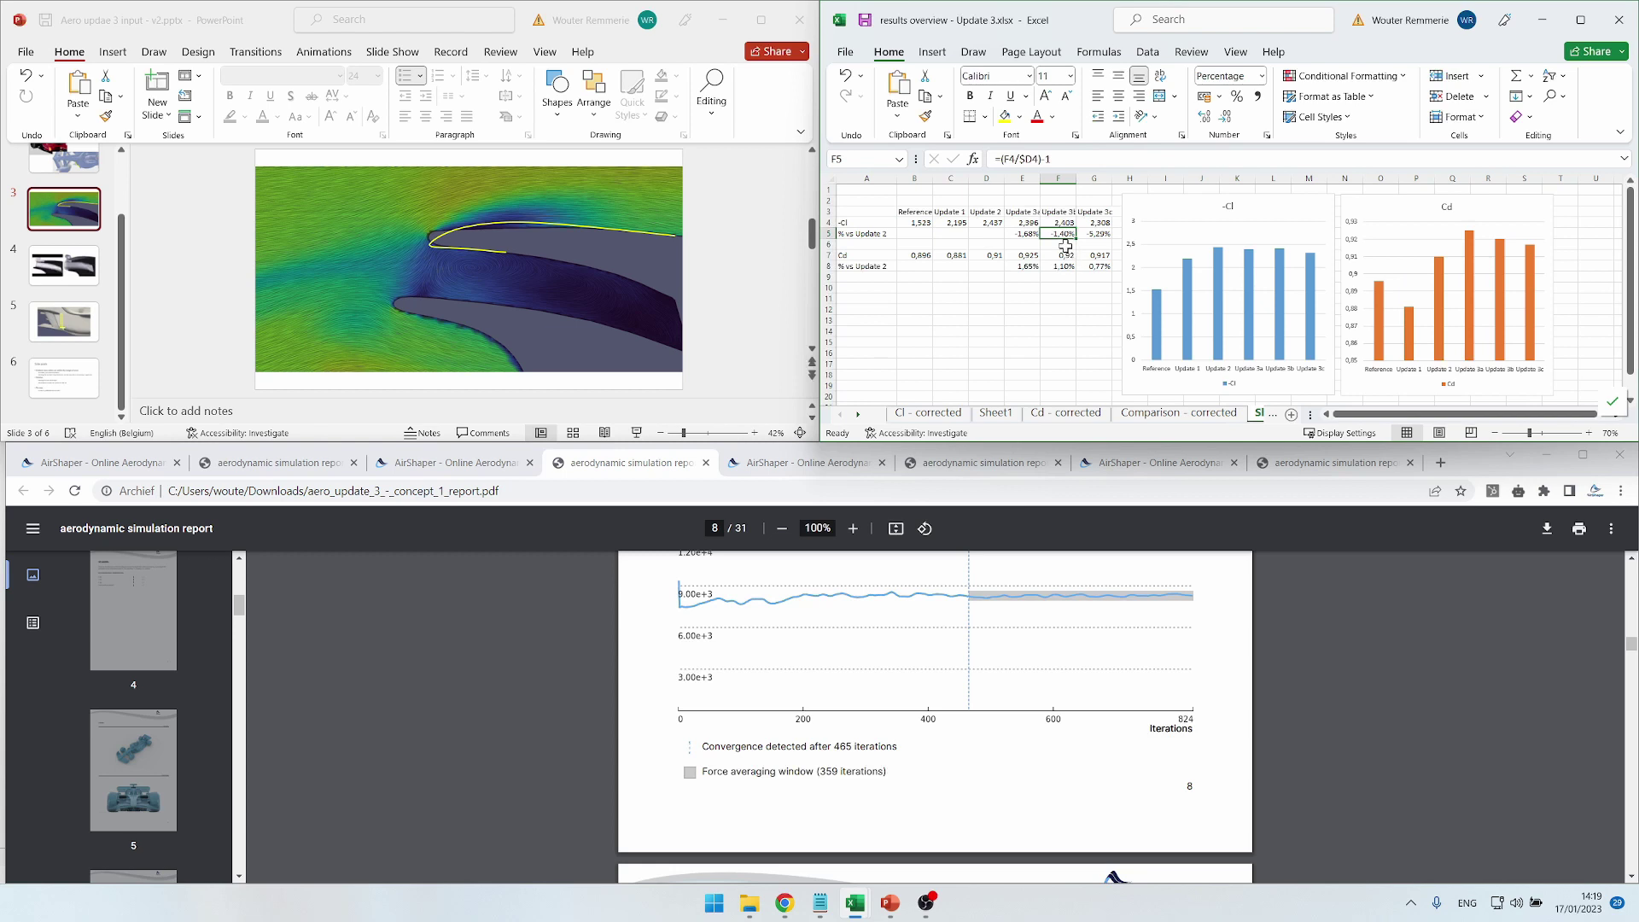
{"action": "left_click", "coordinate": [1069, 264]}
{"action": "left_click", "coordinate": [1099, 231]}
{"action": "left_click", "coordinate": [1104, 268]}
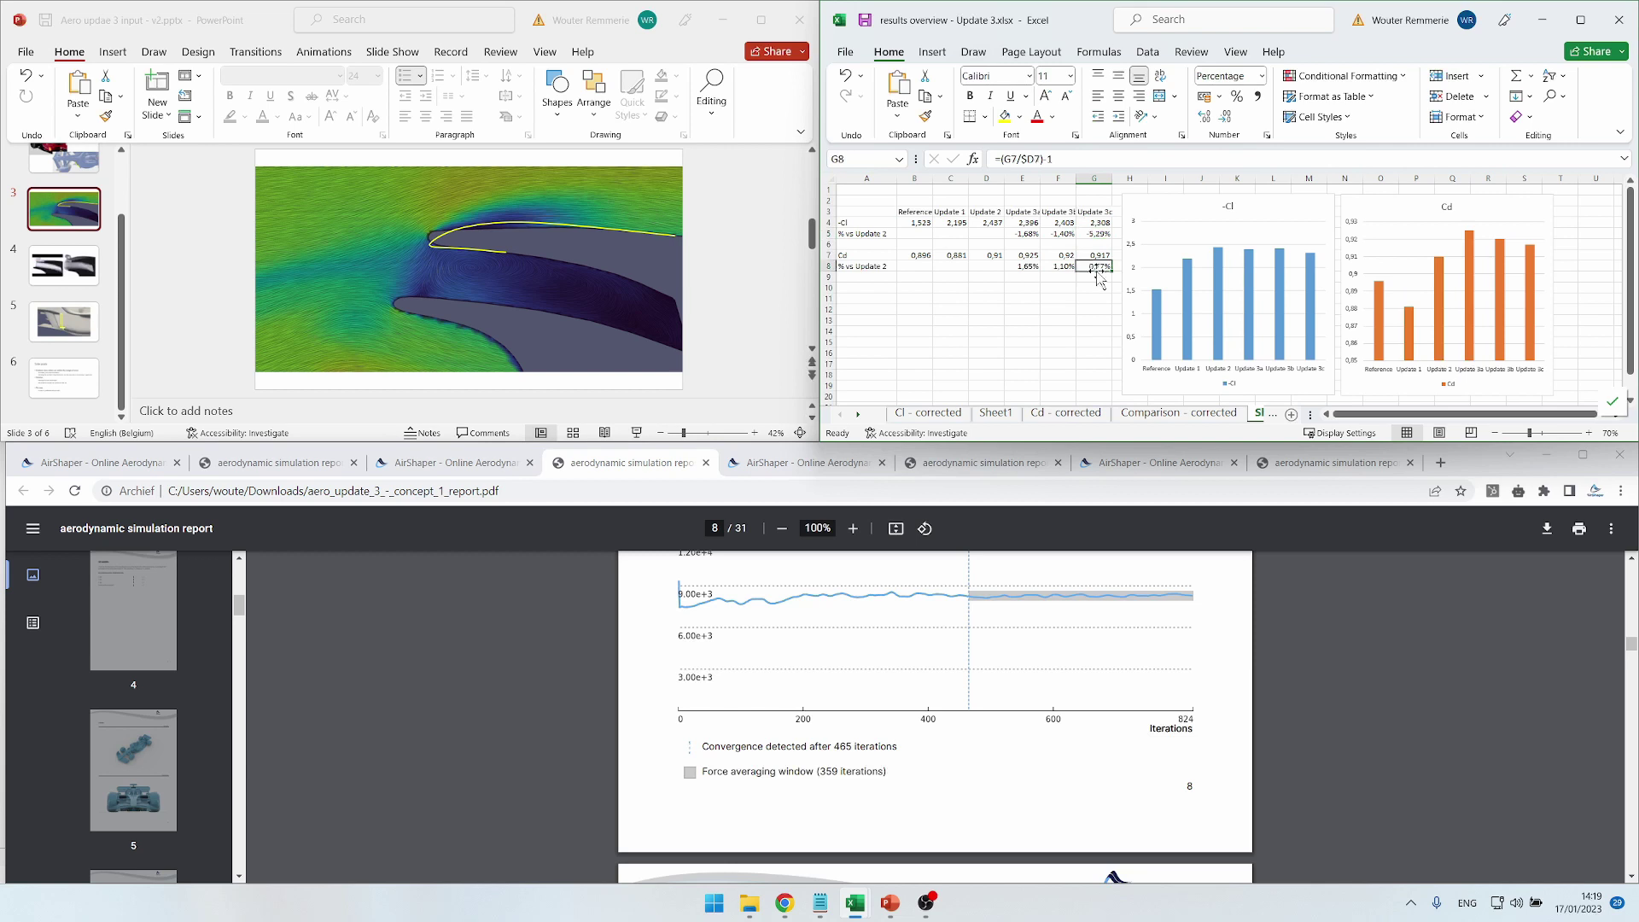
{"action": "left_click", "coordinate": [1098, 296]}
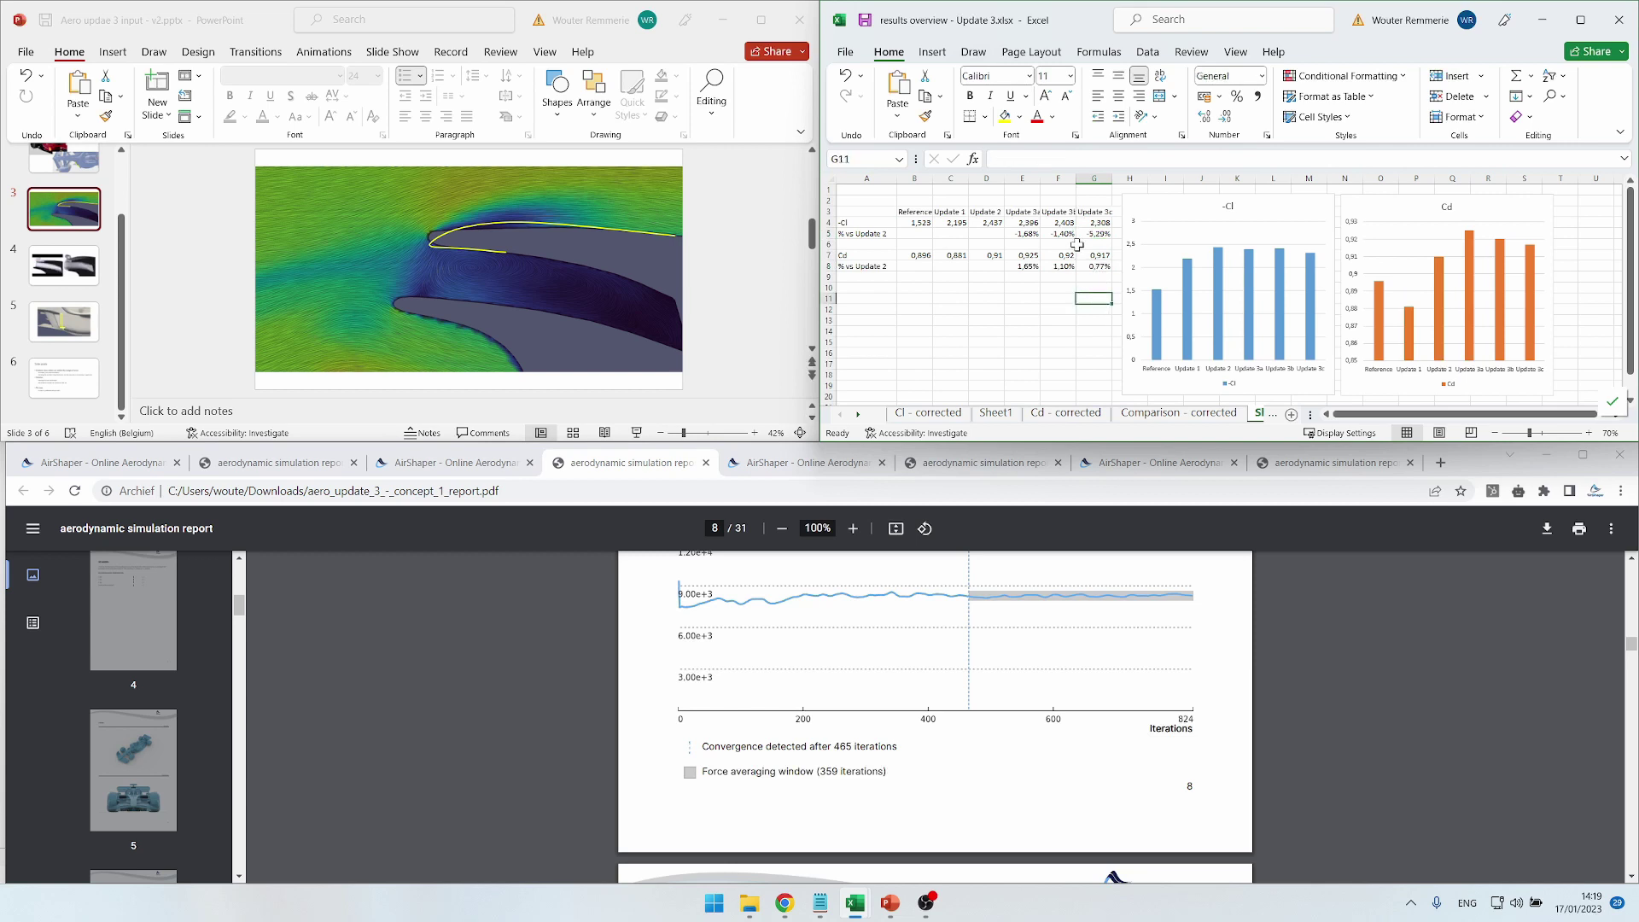
{"action": "left_click_drag", "start_coordinate": [1096, 267], "coordinate": [1022, 223]}
{"action": "left_click", "coordinate": [1022, 223]}
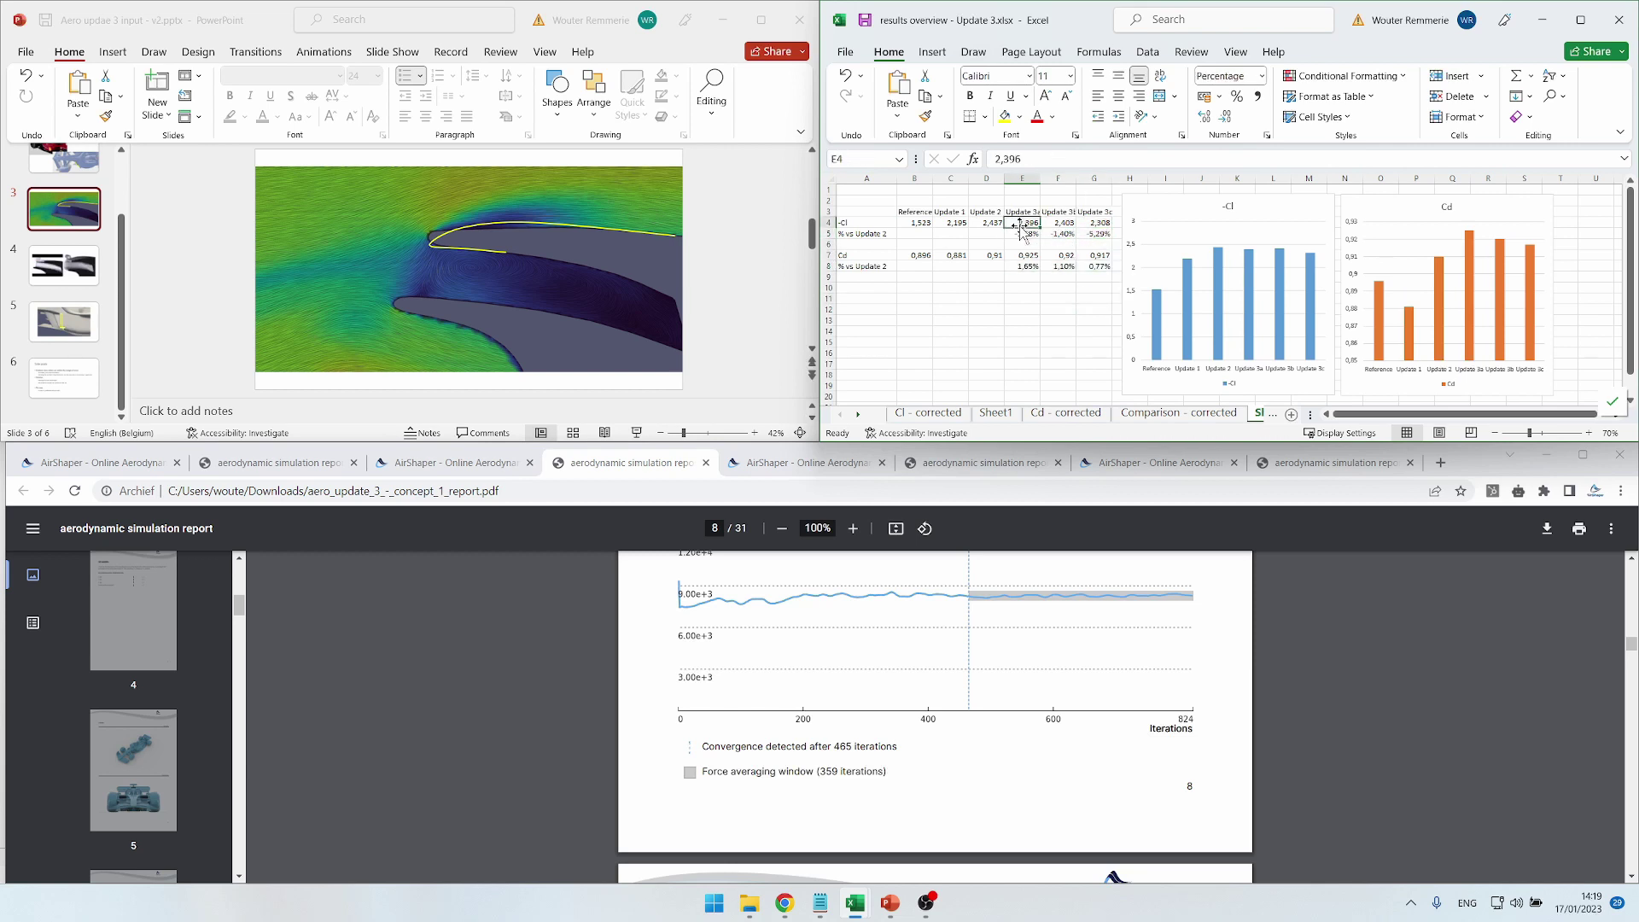
Step: Open the afd350 concept (Cd 0.925) and orbit to show its side, rear wheel and wing
{"action": "left_click", "coordinate": [416, 464]}
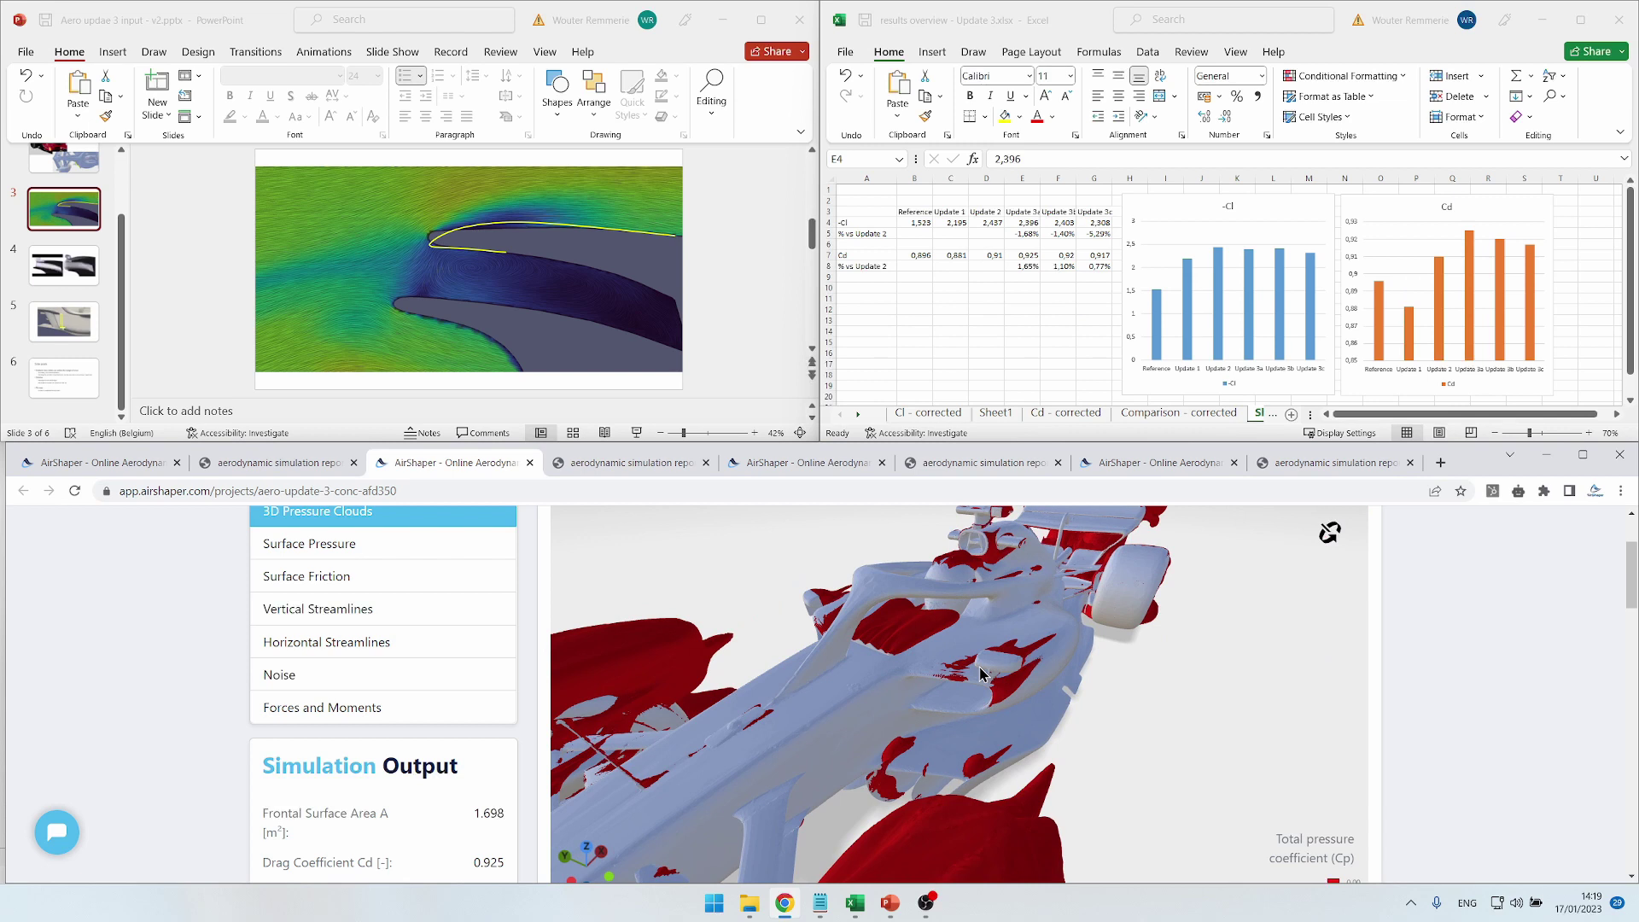
{"action": "left_click_drag", "start_coordinate": [980, 674], "coordinate": [936, 688]}
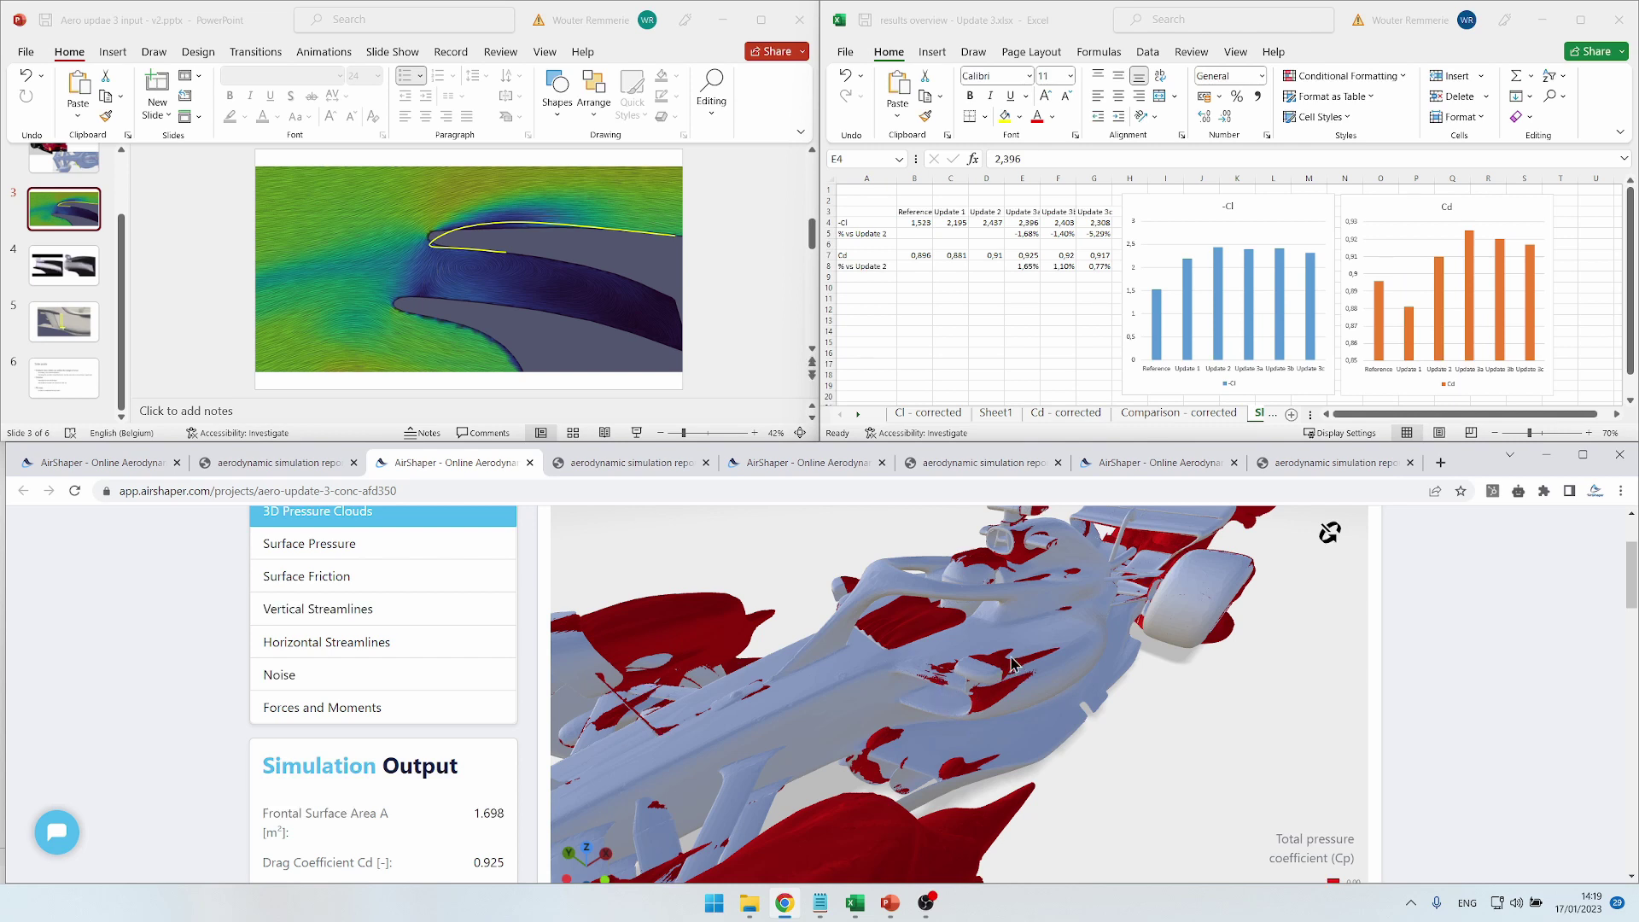
{"action": "mouse_move", "coordinate": [1012, 664]}
{"action": "left_mouse_down"}
{"action": "mouse_move", "coordinate": [975, 575]}
{"action": "mouse_move", "coordinate": [948, 557]}
{"action": "mouse_move", "coordinate": [842, 602]}
{"action": "mouse_move", "coordinate": [893, 643]}
{"action": "mouse_move", "coordinate": [1363, 688]}
{"action": "mouse_move", "coordinate": [1171, 764]}
{"action": "mouse_move", "coordinate": [1106, 658]}
{"action": "mouse_move", "coordinate": [1035, 643]}
{"action": "mouse_move", "coordinate": [988, 672]}
{"action": "left_mouse_up"}
Step: Switch the afd350 concept to its surface pressure colour map
{"action": "left_click", "coordinate": [291, 544]}
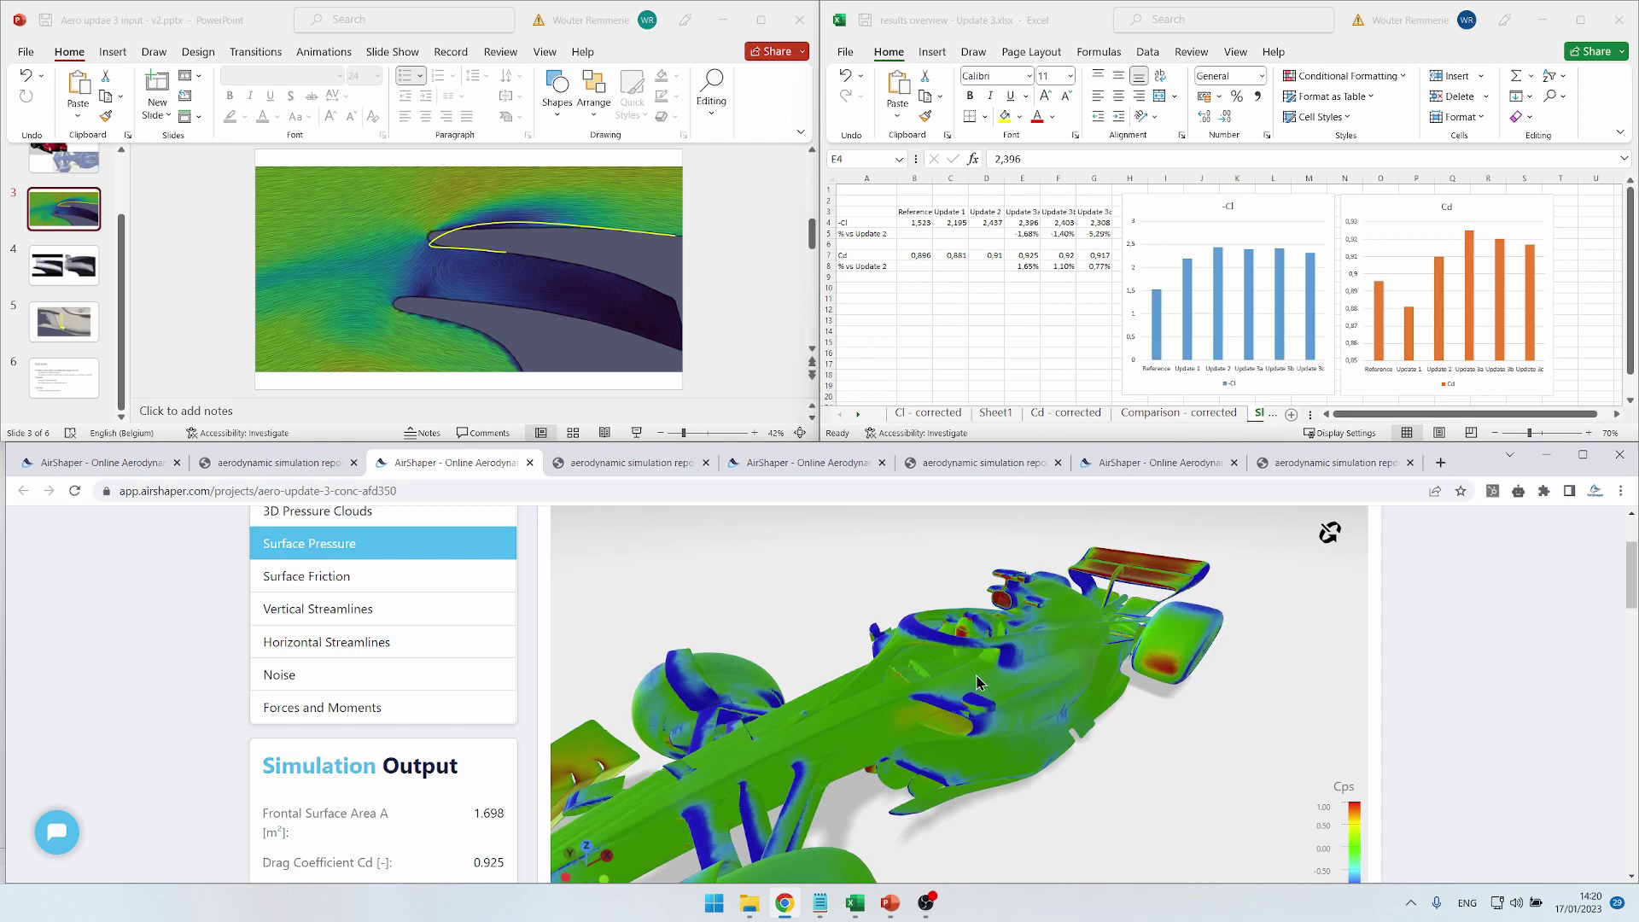